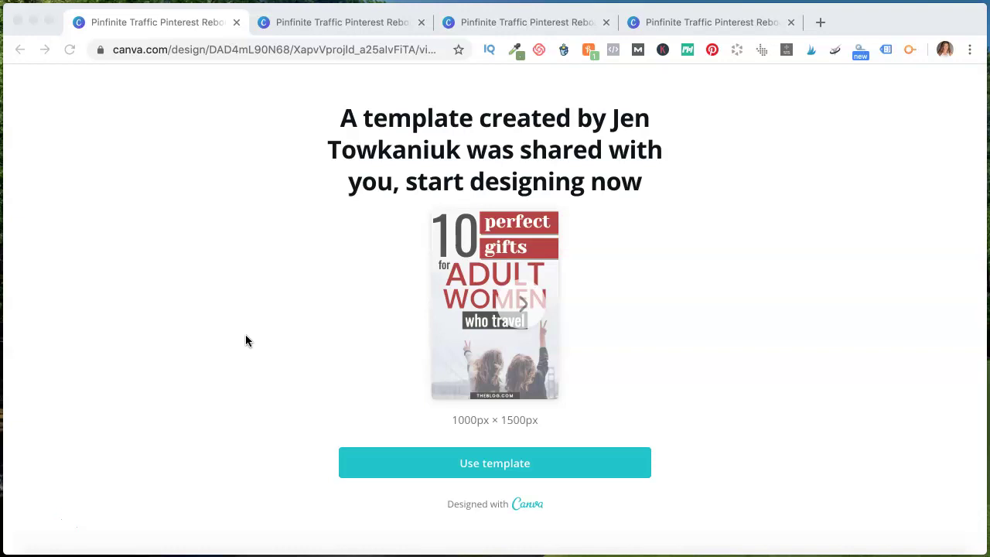
Create an editable copy of the shared 1000 × 1500 px short pin template
left_click(281, 289)
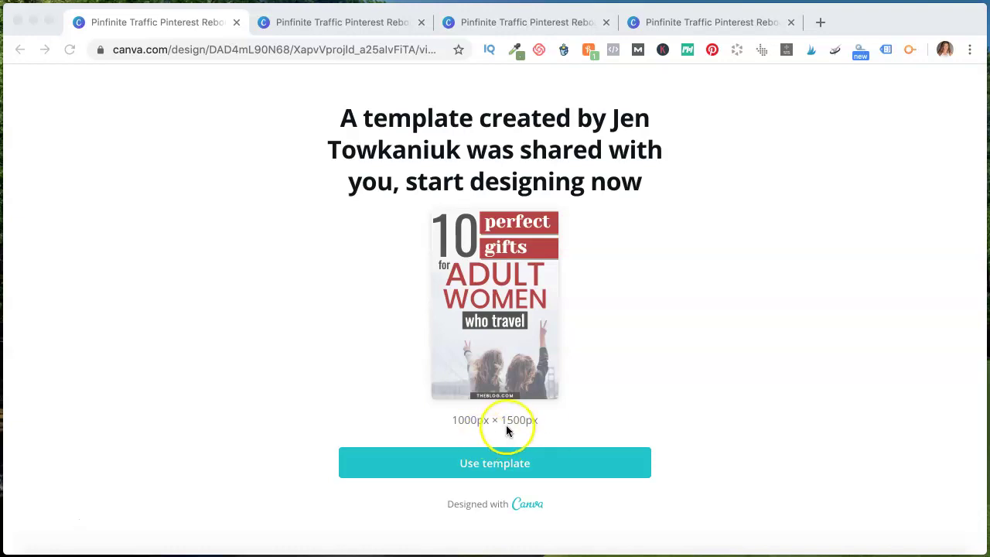
left_click(530, 19)
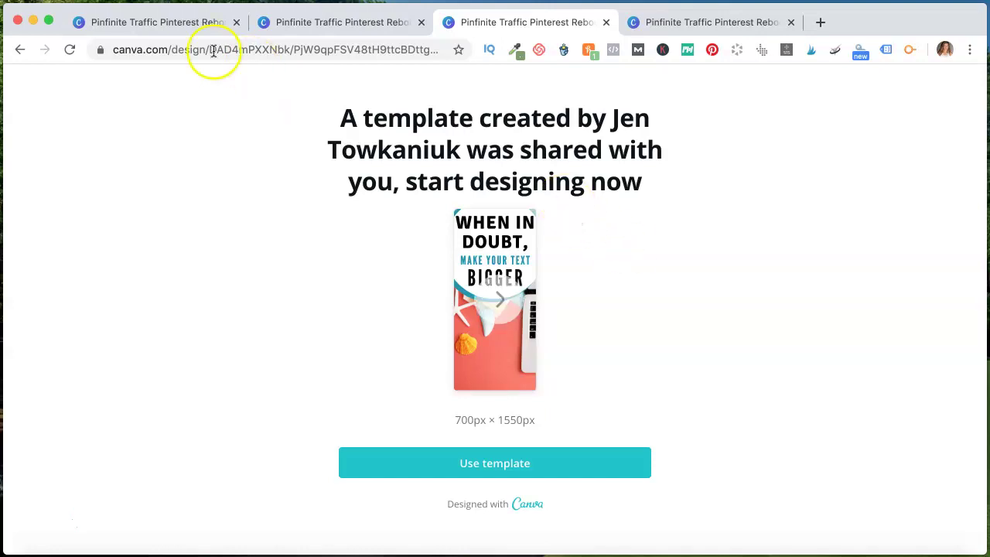
left_click(158, 23)
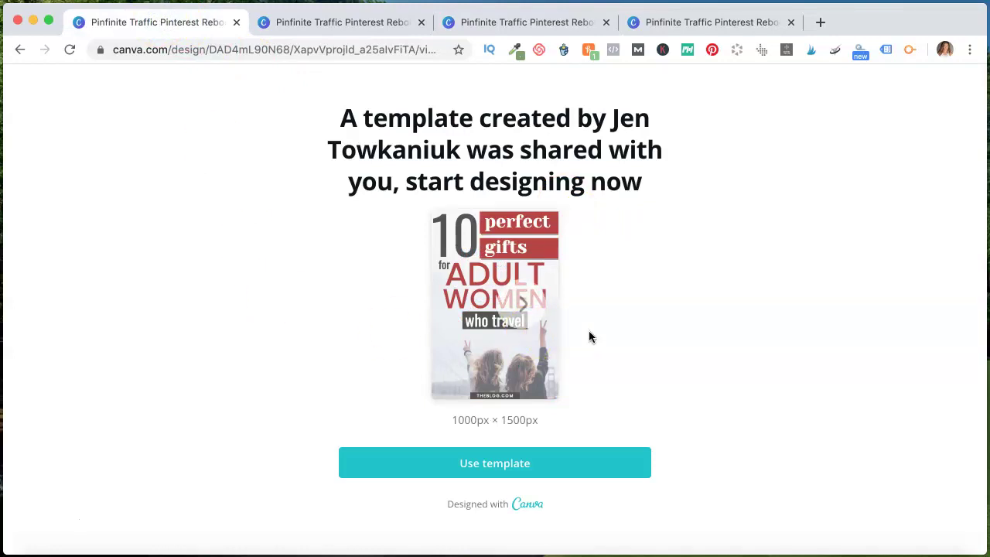
left_click(495, 467)
left_click(495, 463)
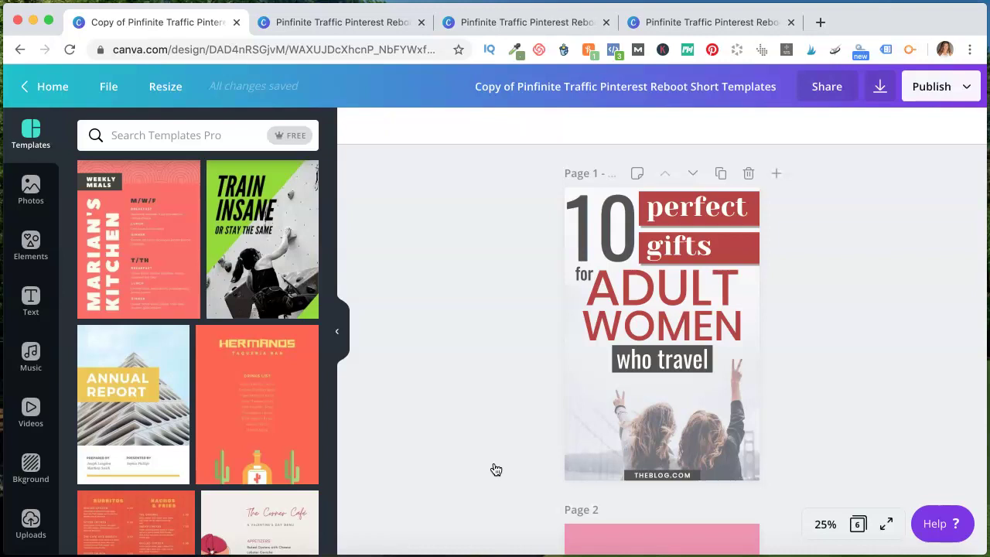
Review all the pages of the copied short pin templates, from the gift pin to the plain fonts pin
left_click(515, 403)
scroll(484, 336, "down", 5)
left_click(484, 339)
scroll(484, 340, "down", 12)
scroll(485, 348, "down", 8)
scroll(485, 348, "down", 10)
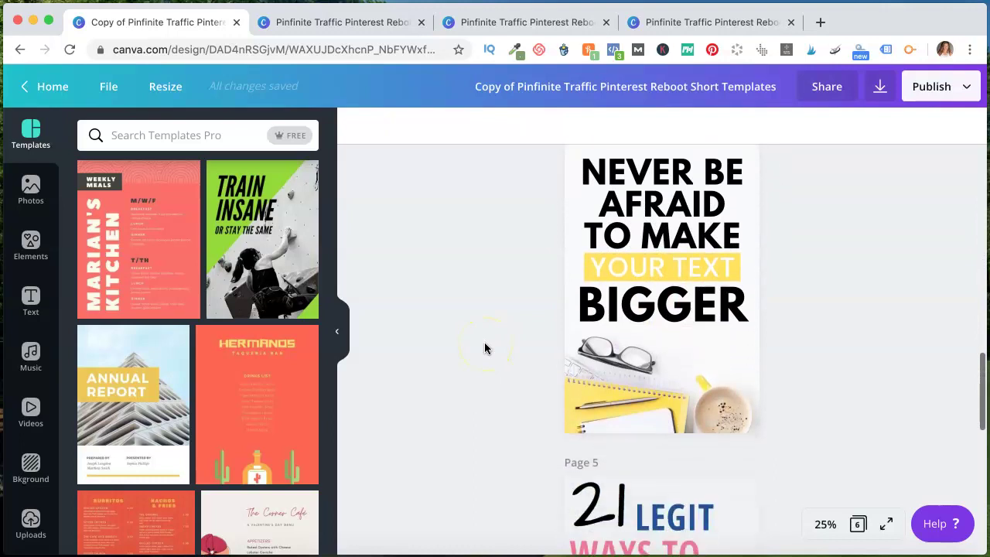
scroll(485, 348, "down", 2)
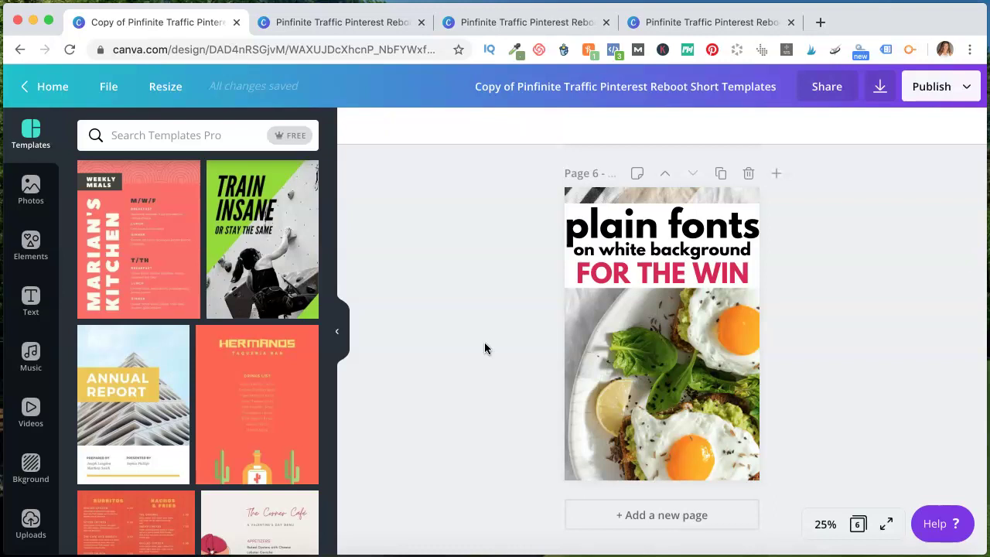
scroll(484, 342, "up", 8)
scroll(484, 341, "up", 12)
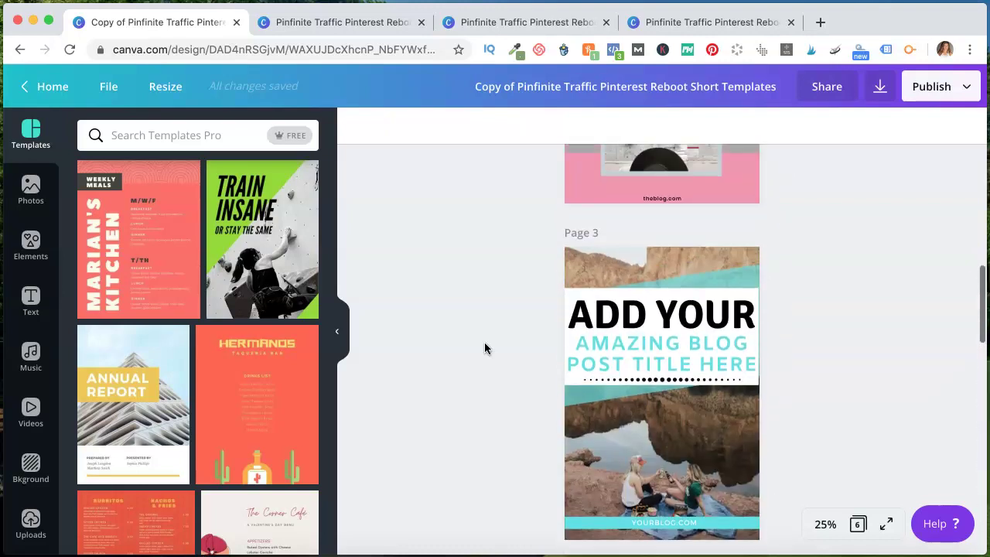
left_click(443, 192)
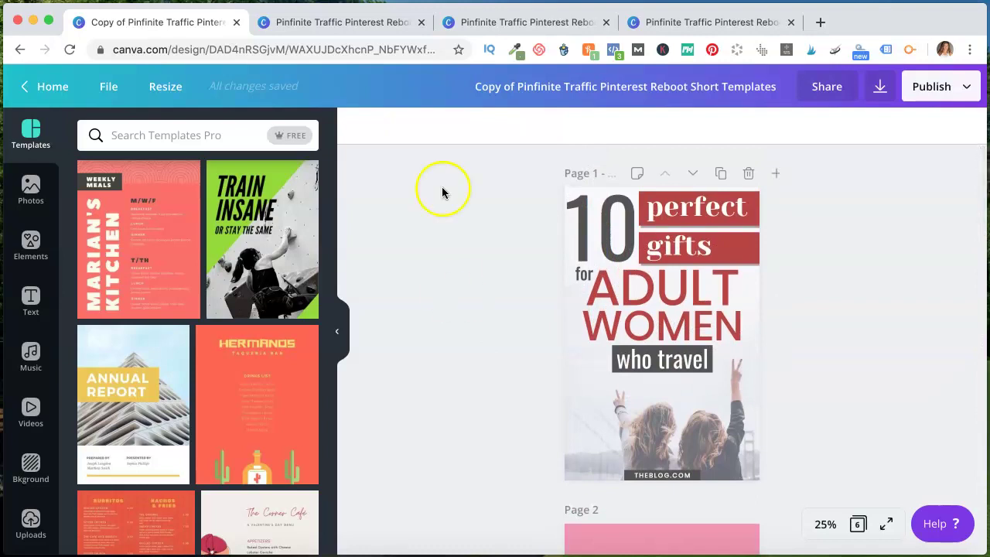
Open the My Short Pins design and compare the adult women gifts pin on page 1 with its WordPress blog adaptation on page 2
left_click(353, 25)
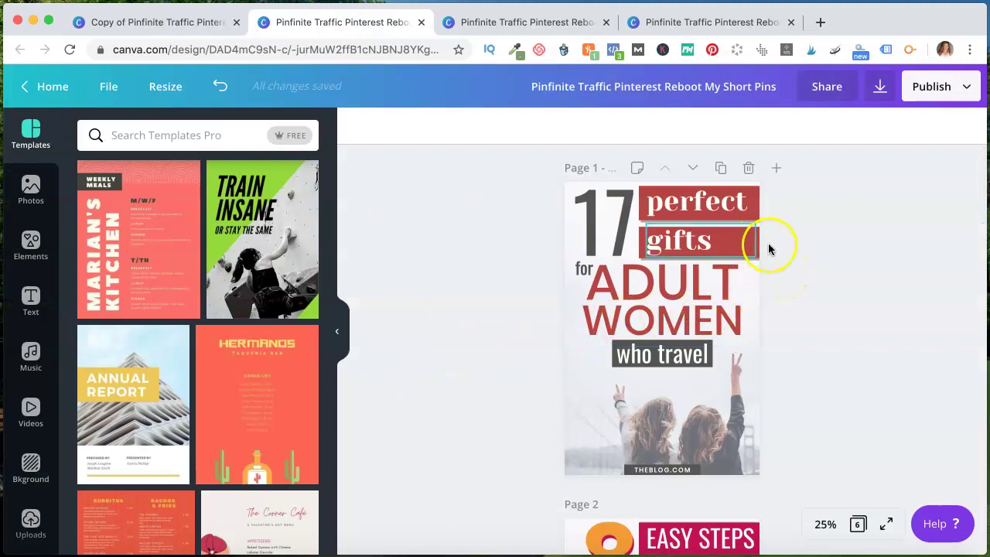
scroll(780, 245, "down", 2)
scroll(780, 249, "down", 8)
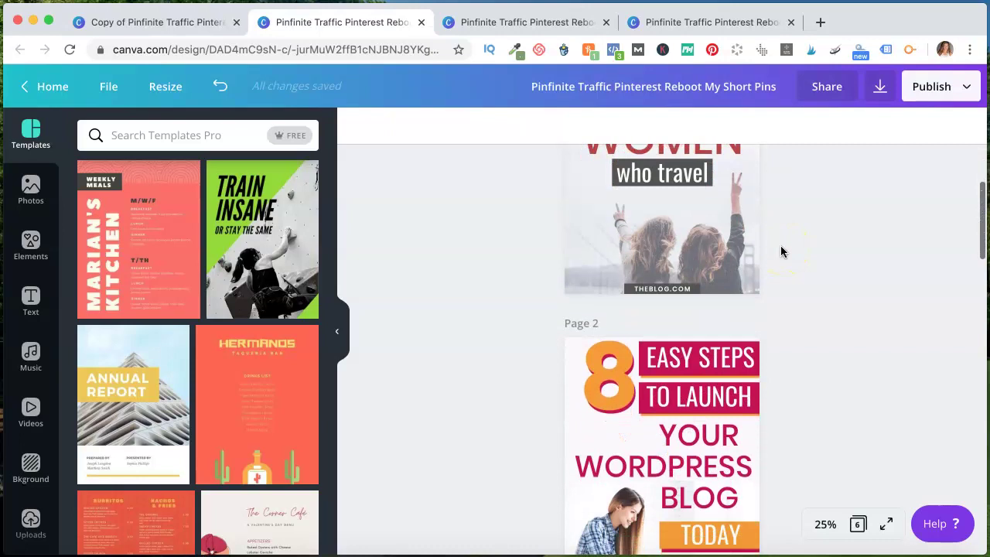
scroll(781, 251, "up", 10)
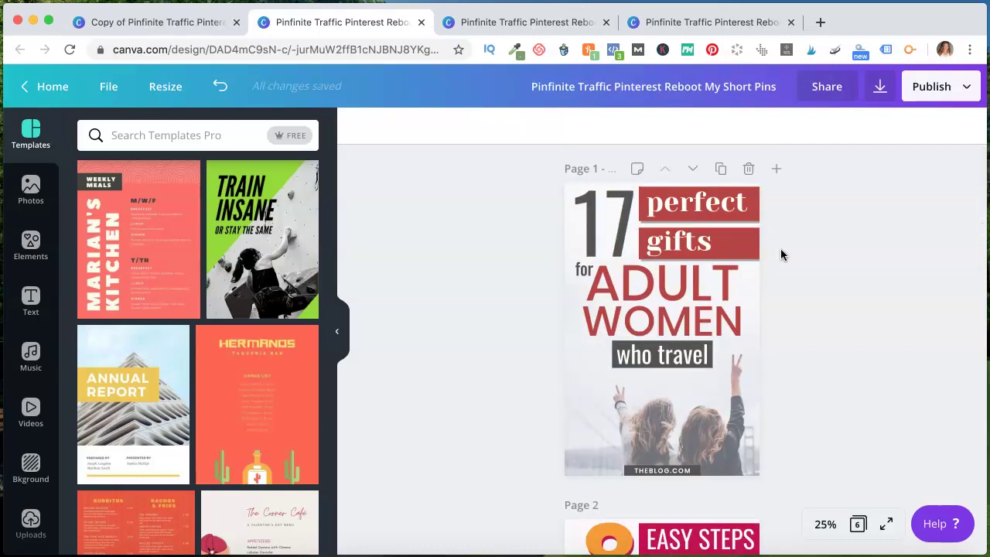
scroll(781, 252, "down", 4)
left_click(702, 398)
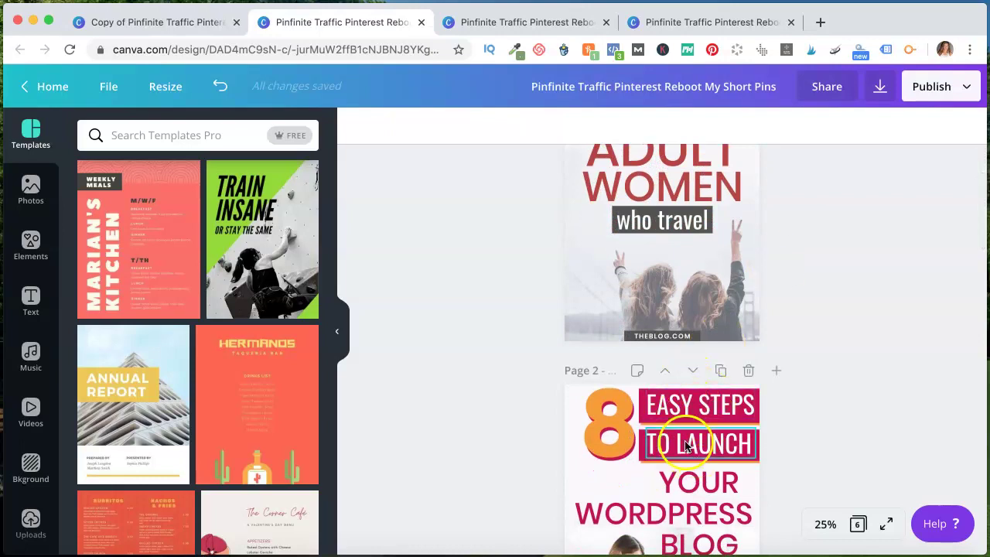
scroll(811, 381, "down", 2)
scroll(811, 381, "up", 2)
scroll(812, 381, "down", 1)
scroll(811, 381, "down", 2)
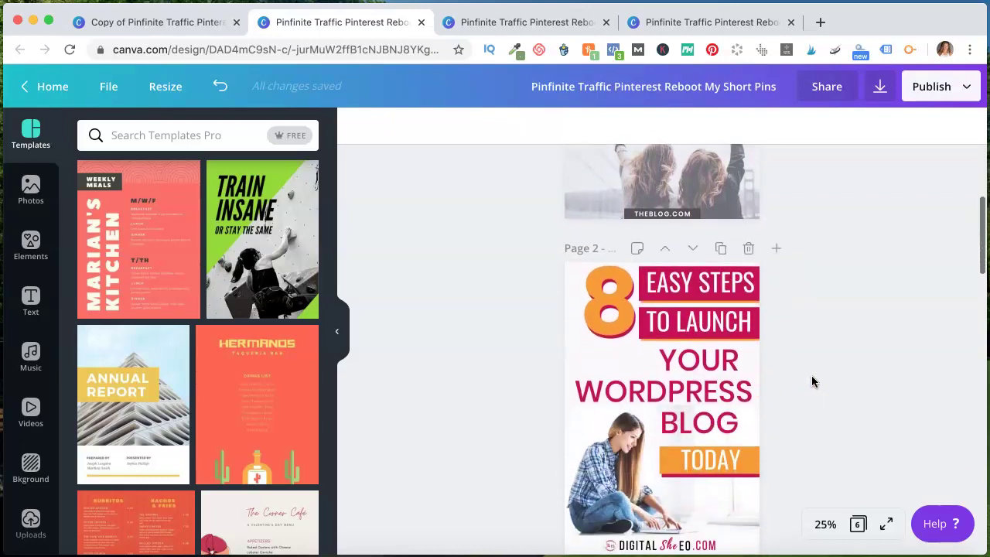
scroll(811, 381, "up", 3)
scroll(811, 381, "up", 2)
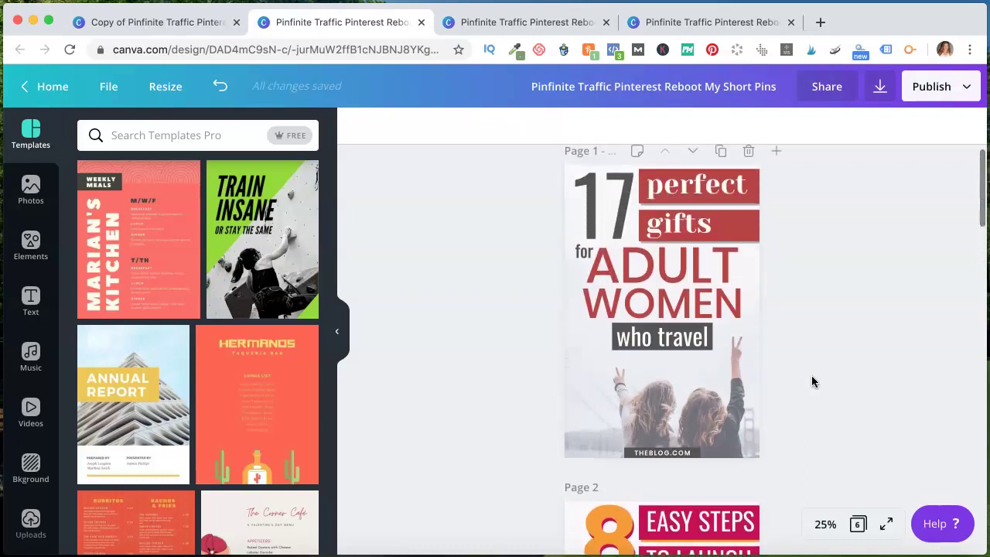
scroll(811, 378, "down", 5)
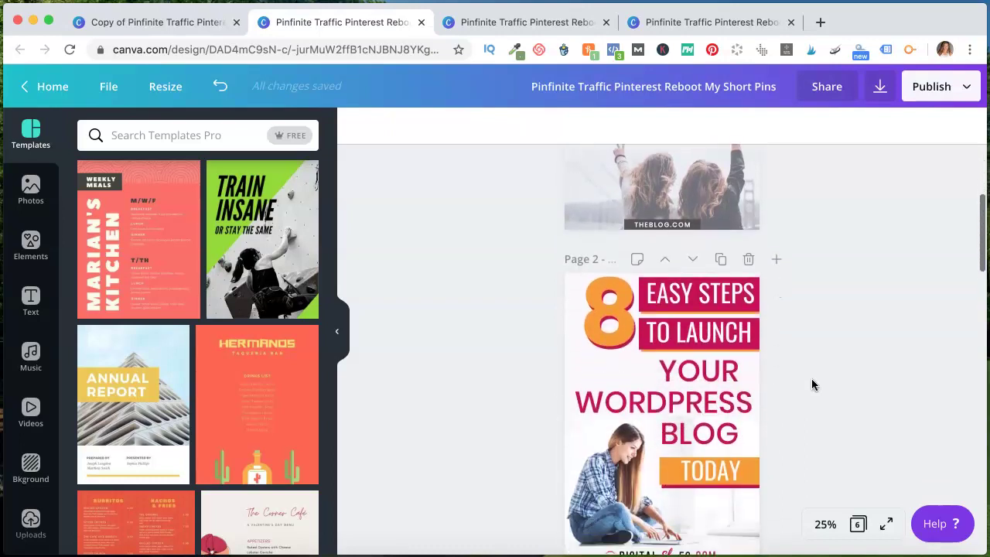
scroll(811, 385, "up", 3)
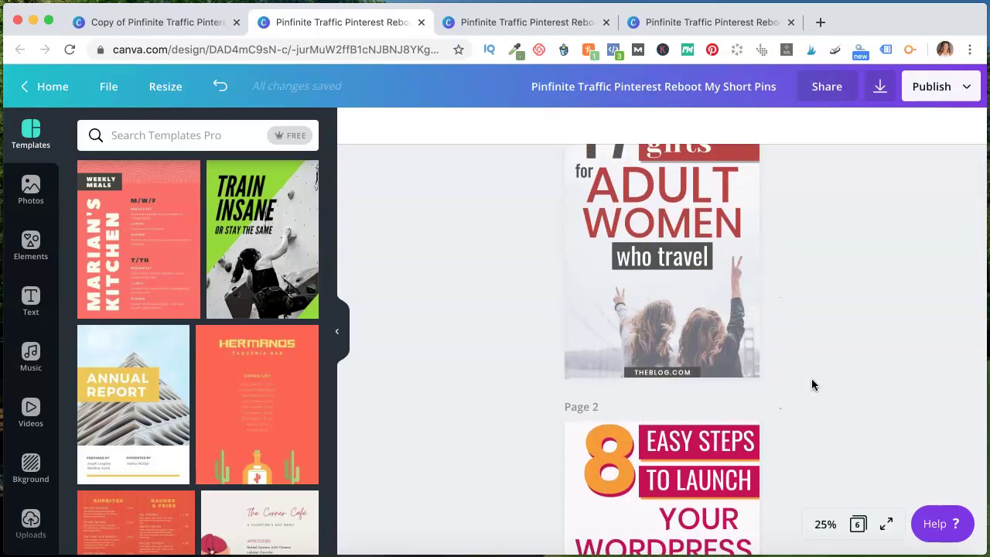
Compare the travel pin on page 3 with its adaptation on page 4, and examine the pins on pages 5 and 6
scroll(811, 384, "down", 12)
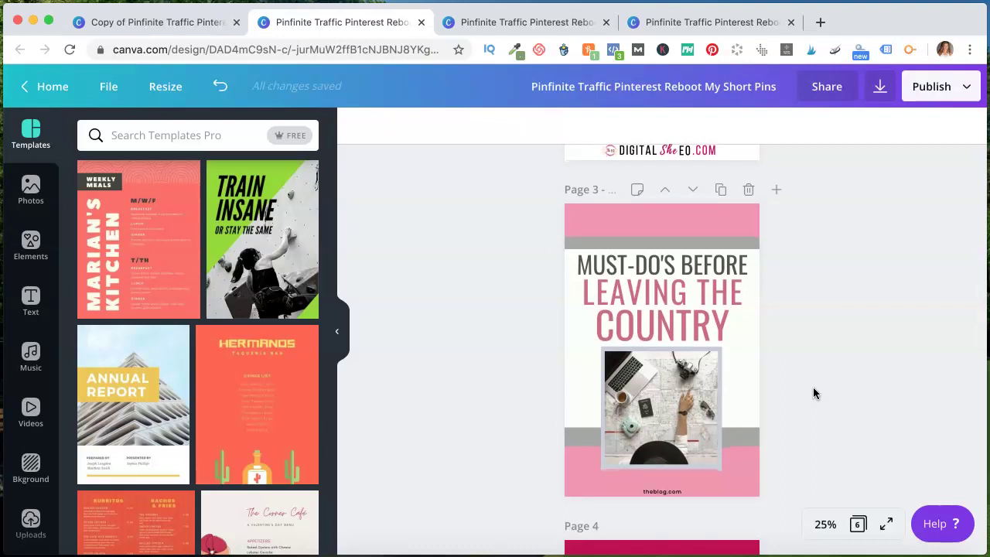
scroll(812, 393, "down", 7)
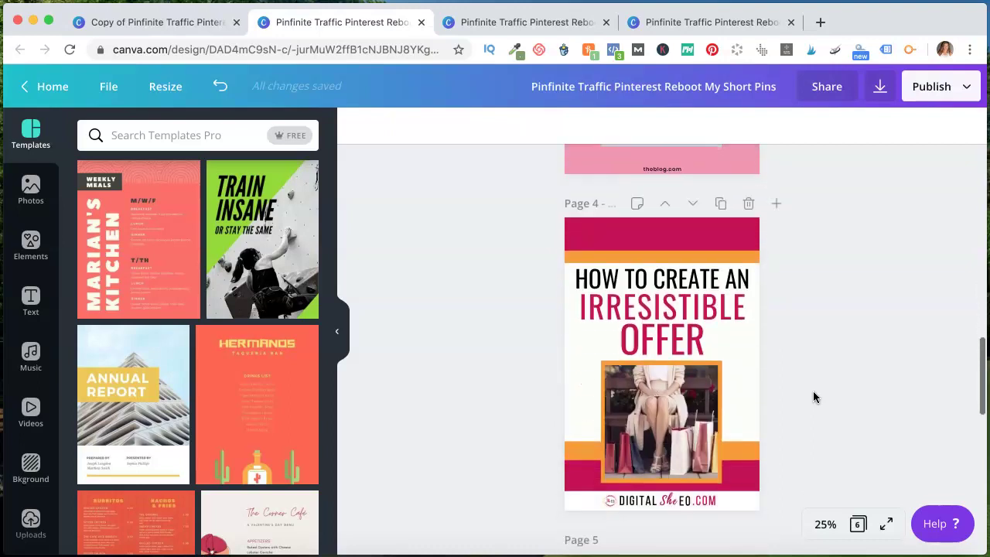
scroll(812, 395, "up", 4)
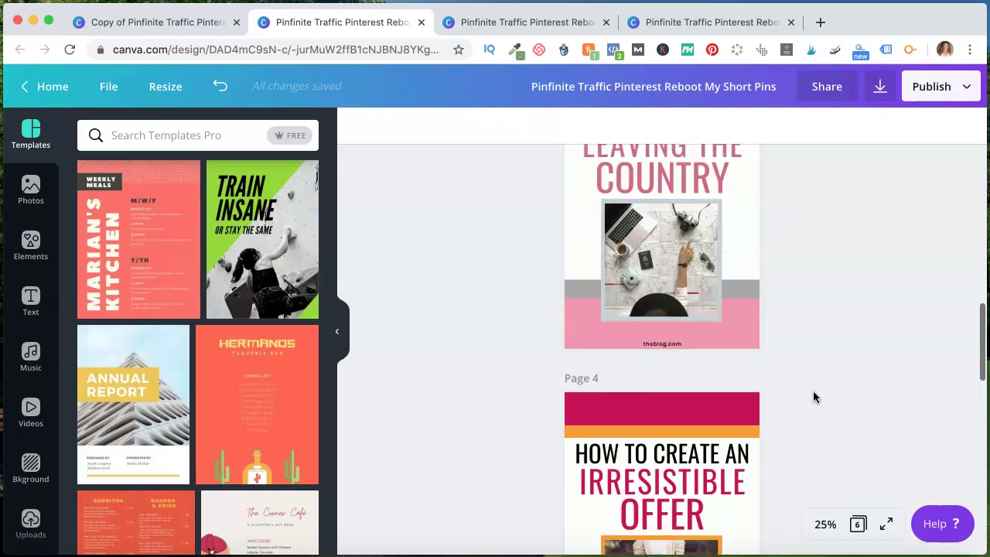
scroll(812, 392, "up", 2)
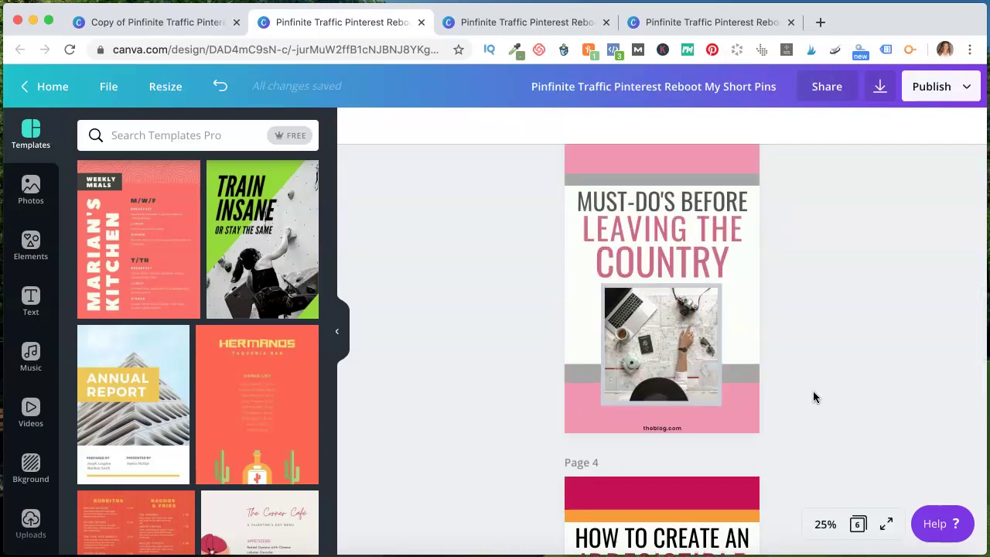
scroll(813, 397, "down", 3)
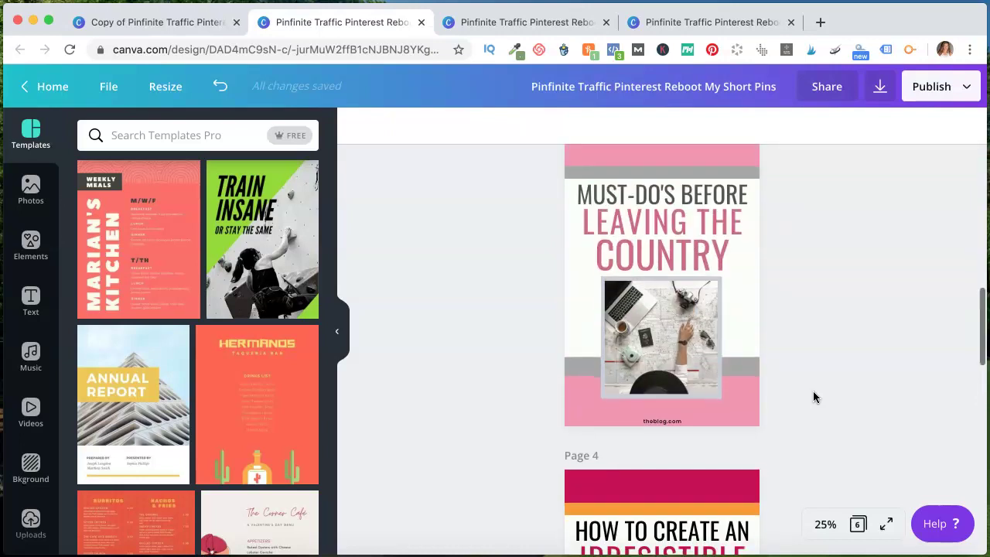
scroll(813, 397, "down", 10)
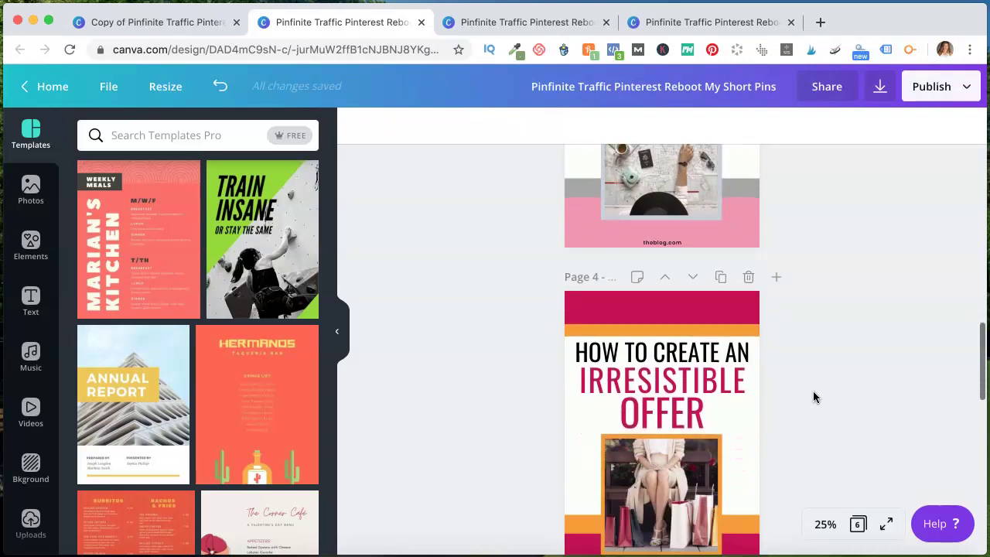
scroll(813, 396, "down", 6)
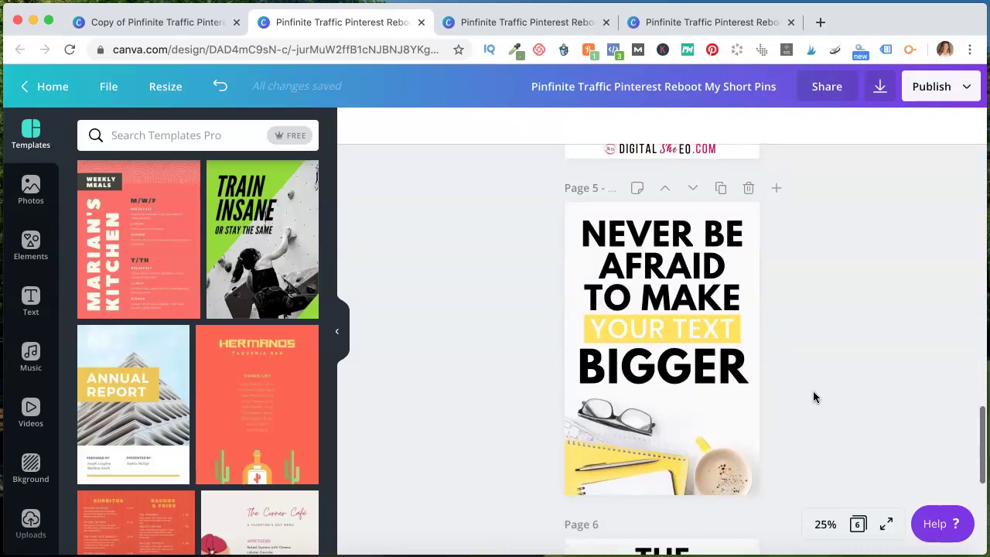
scroll(813, 397, "down", 1)
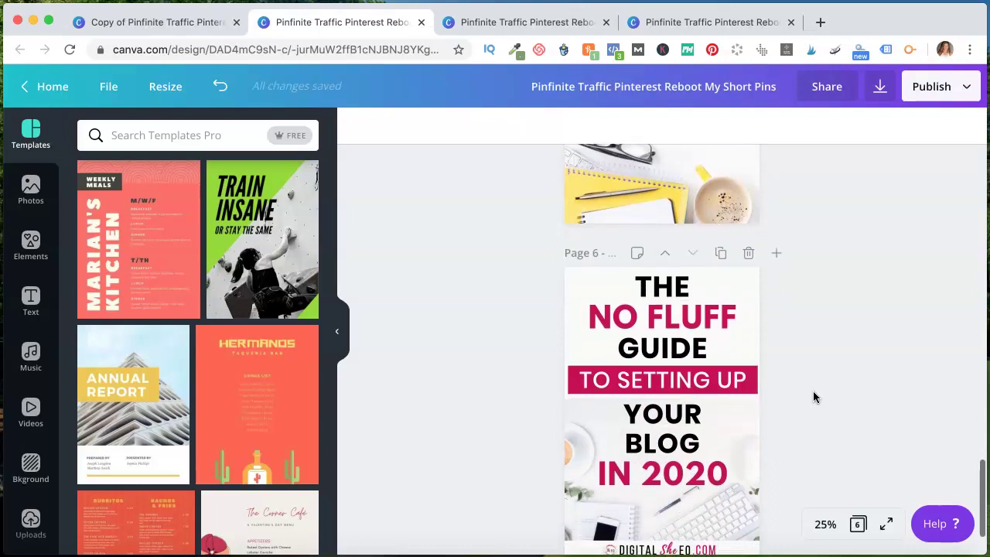
scroll(812, 396, "down", 2)
scroll(813, 396, "up", 20)
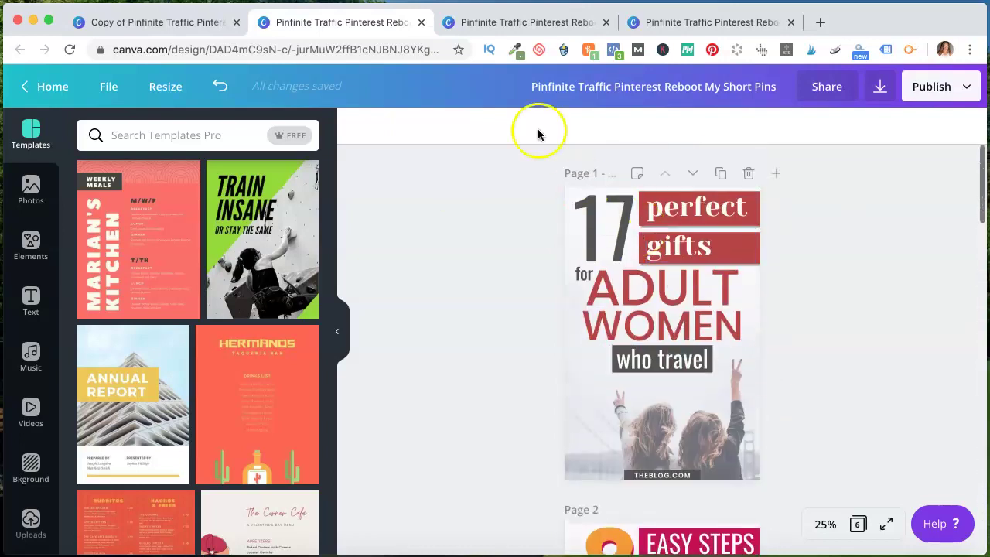
Create an editable copy of the shared 700 × 1550 px long pin template
left_click(534, 23)
left_click(399, 459)
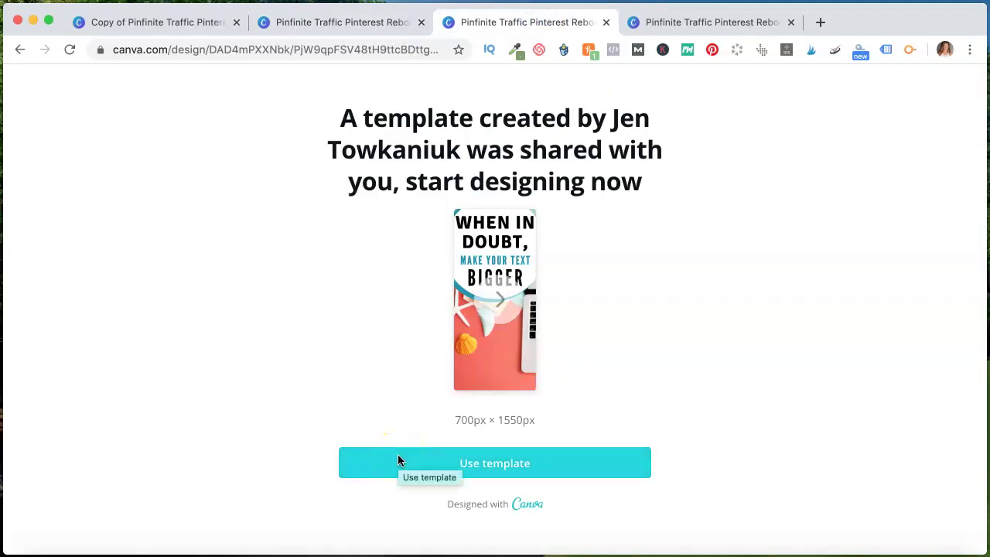
left_click(490, 461)
left_click(520, 466)
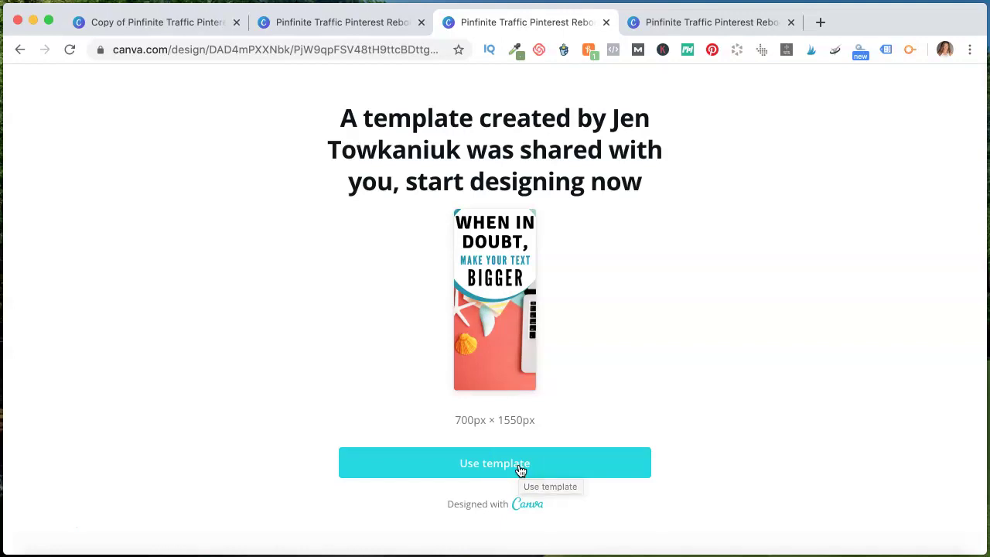
left_click(495, 464)
left_click(492, 471)
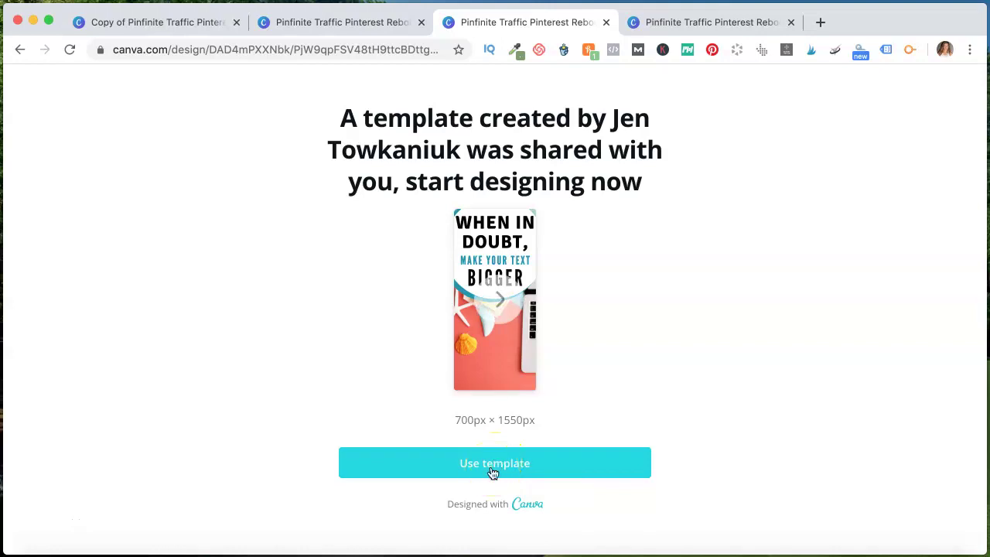
left_click(490, 464)
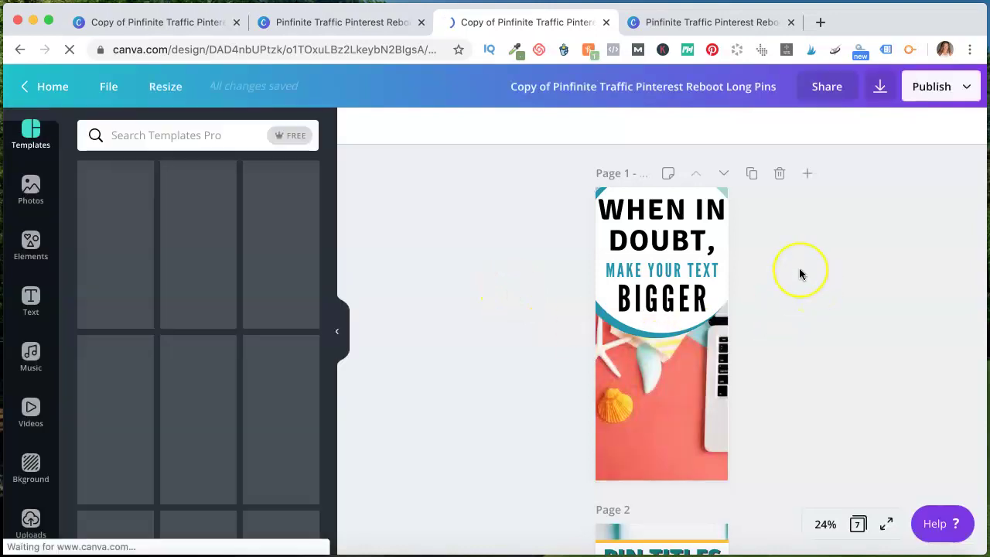
Make a duplicate of the copied long pins design to work in
scroll(799, 275, "down", 10)
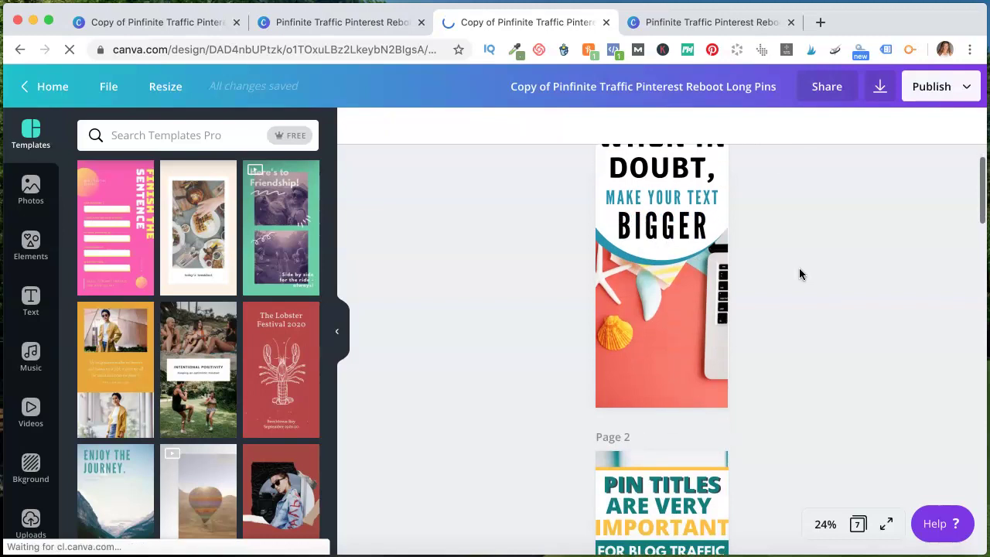
scroll(799, 275, "down", 5)
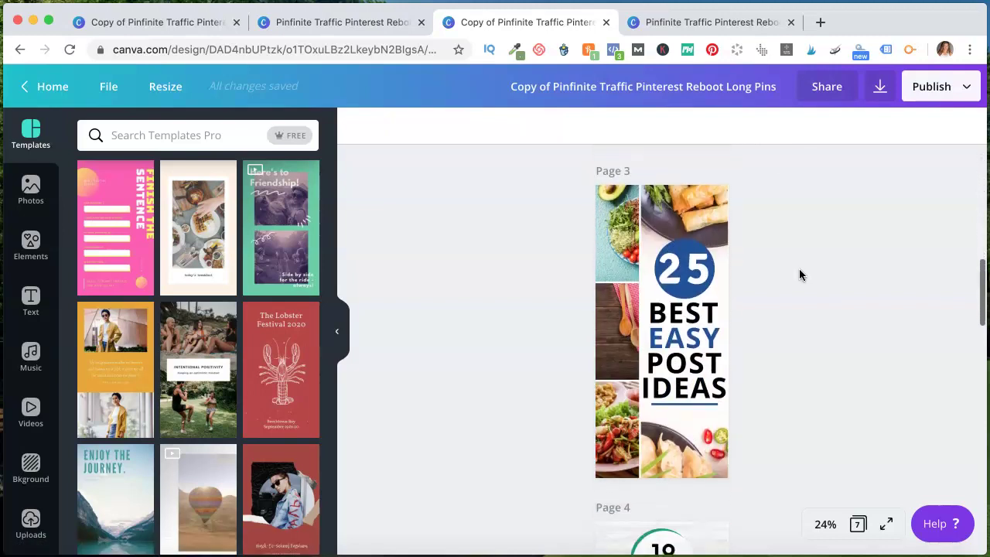
scroll(800, 280, "up", 15)
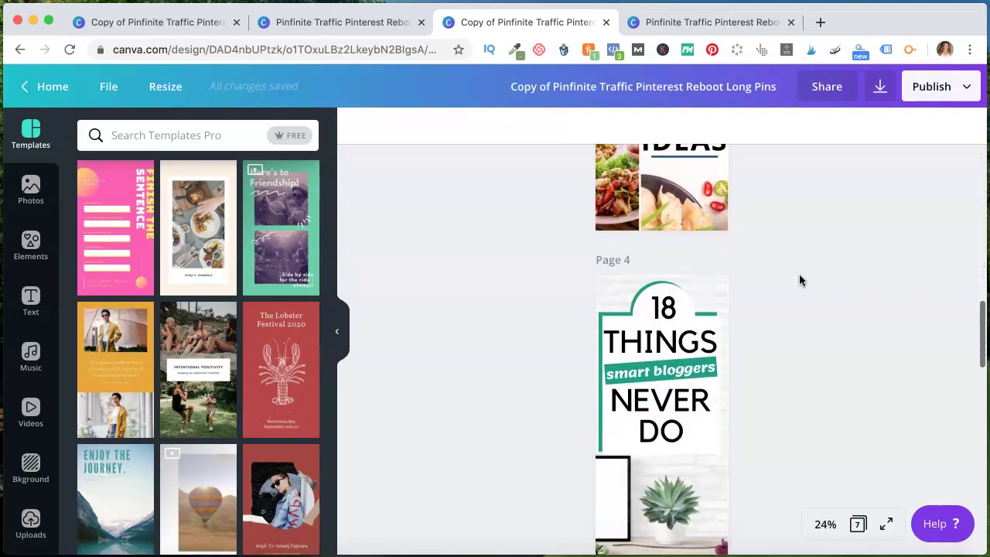
left_click(276, 158)
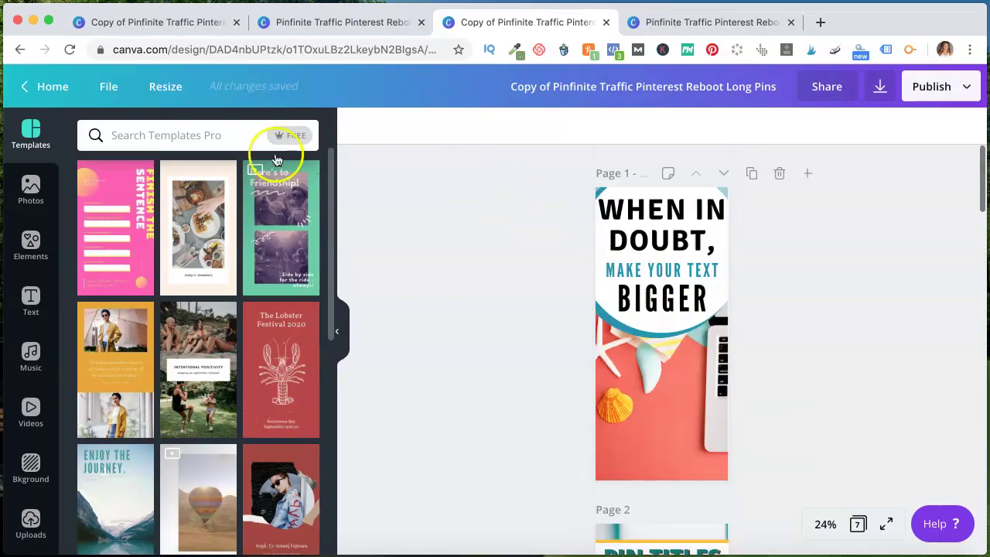
left_click(109, 86)
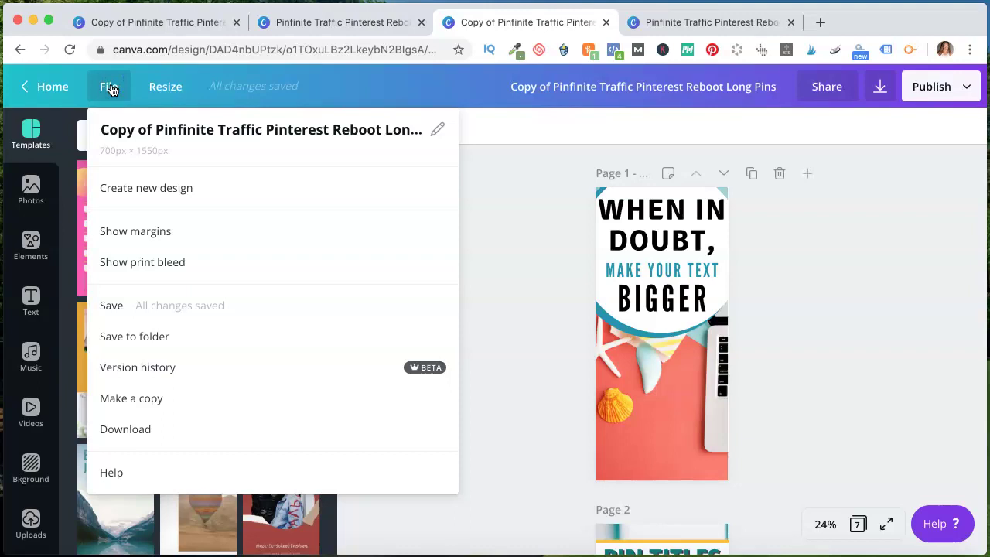
left_click(233, 406)
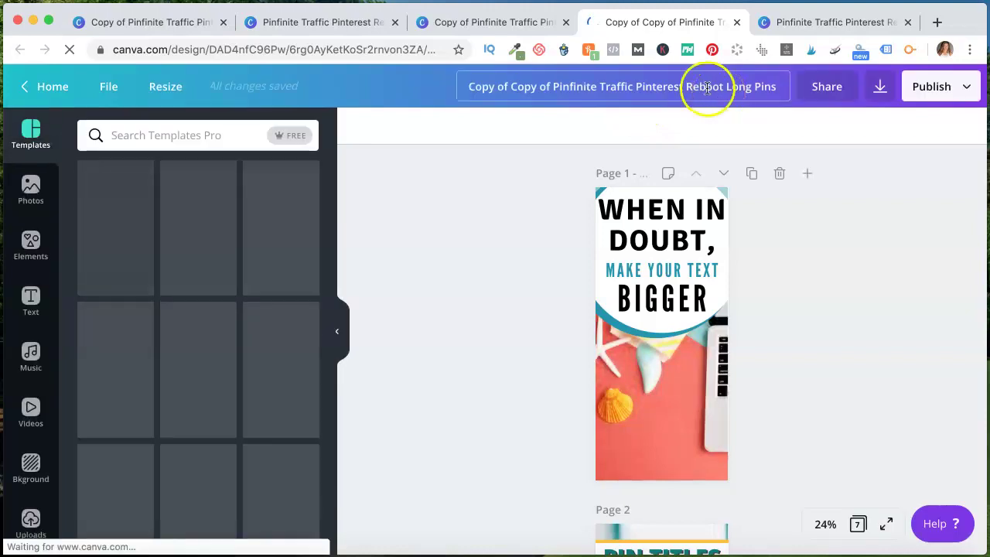
Rename the duplicated design "Master Cop Pinfinite Traffic Pinterest Reboot Long Pins"
left_click(553, 82)
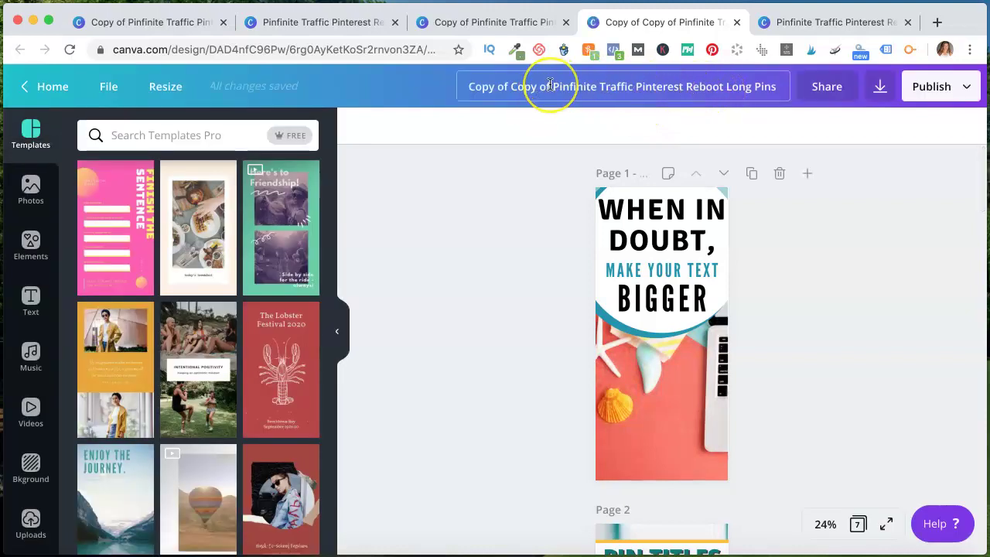
left_click_drag(550, 84, 464, 88)
type("Master Cop ")
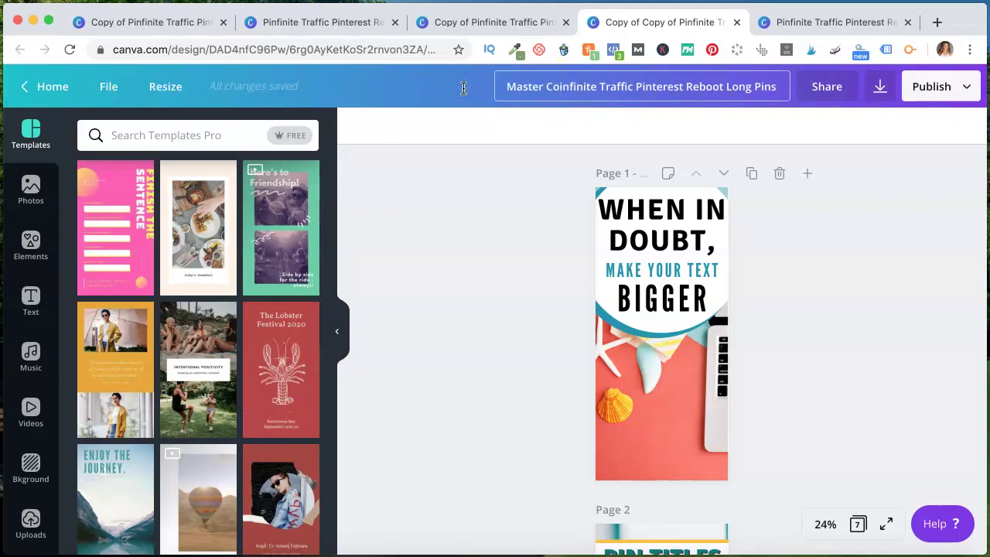
type("P")
left_click(517, 106)
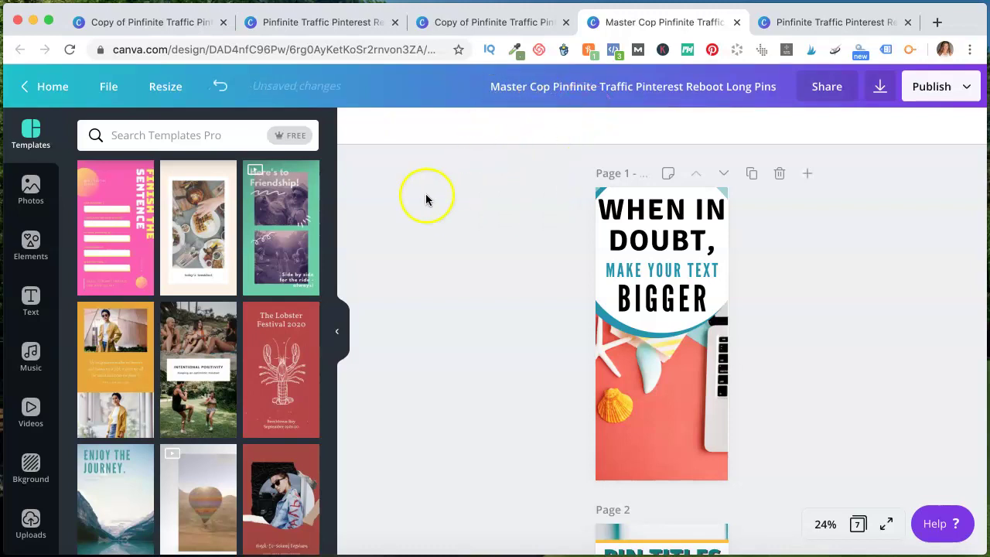
Look at the folders available for saving the master copy, without choosing one
left_click(109, 86)
left_click(220, 313)
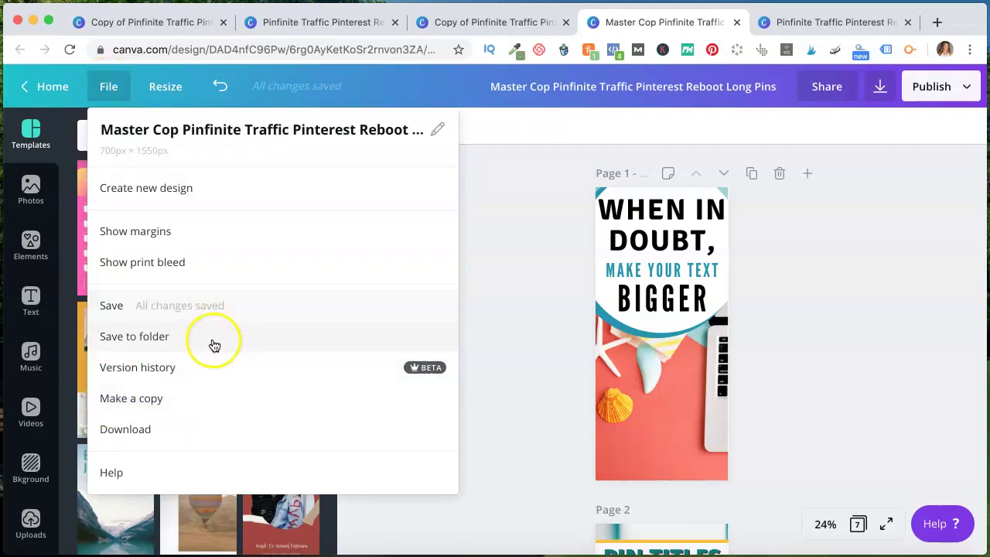
left_click(220, 341)
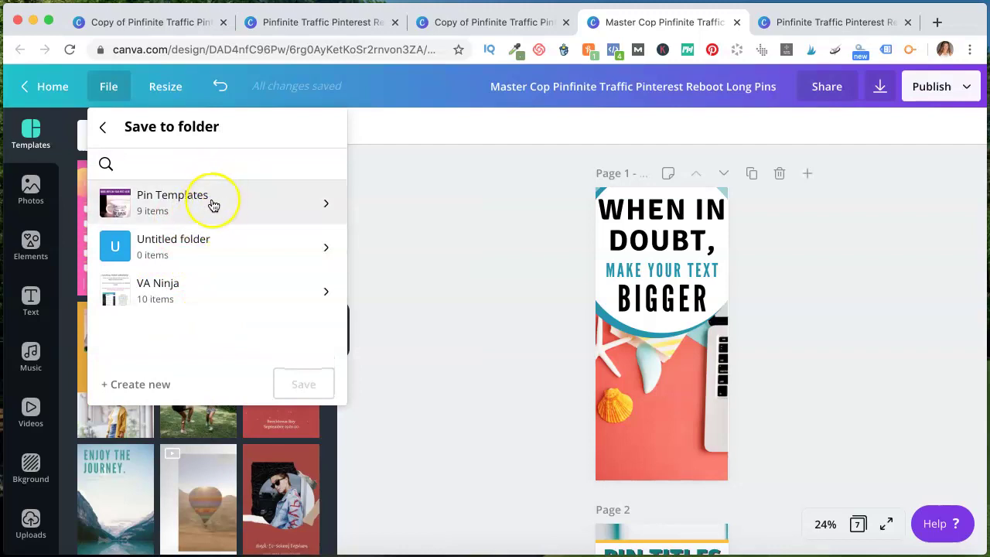
left_click(103, 132)
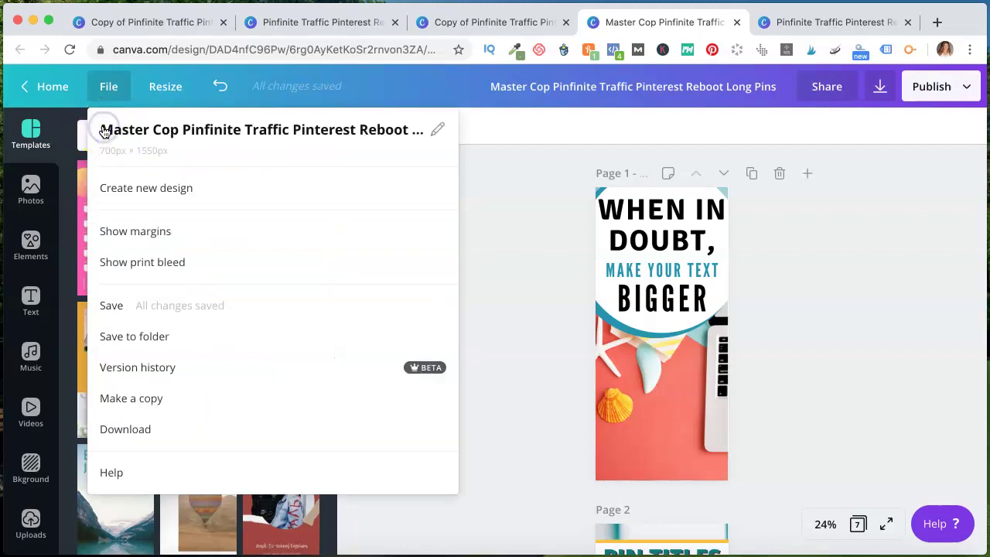
left_click(111, 90)
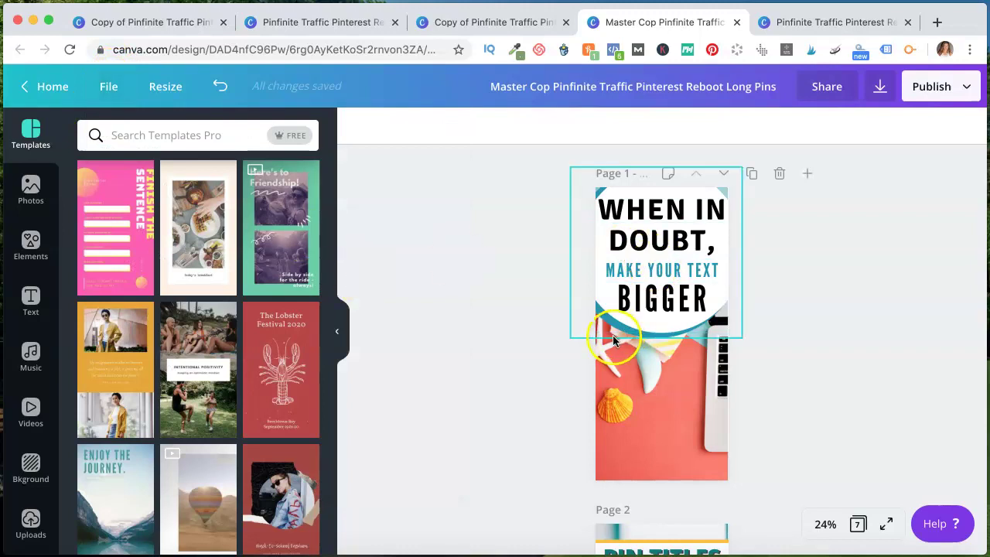
Resize the master copy itself to a custom size of 1000 × 1500 px
left_click(171, 87)
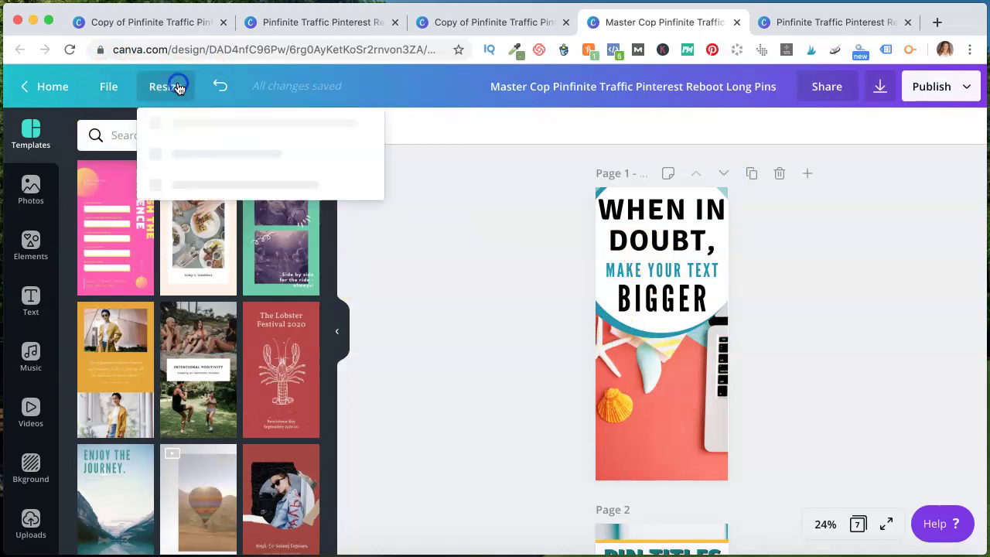
left_click_drag(202, 193, 159, 190)
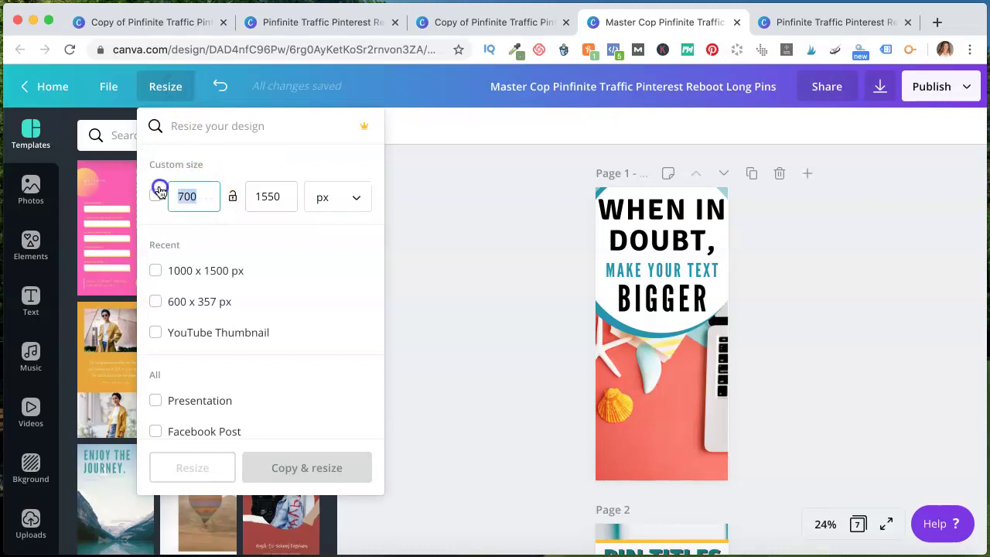
type("100")
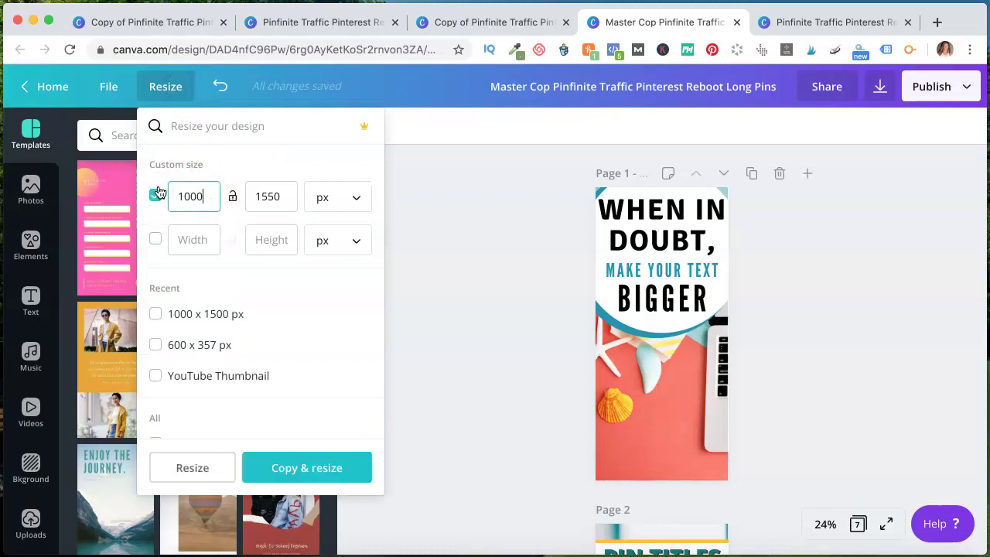
type("0")
key("Tab")
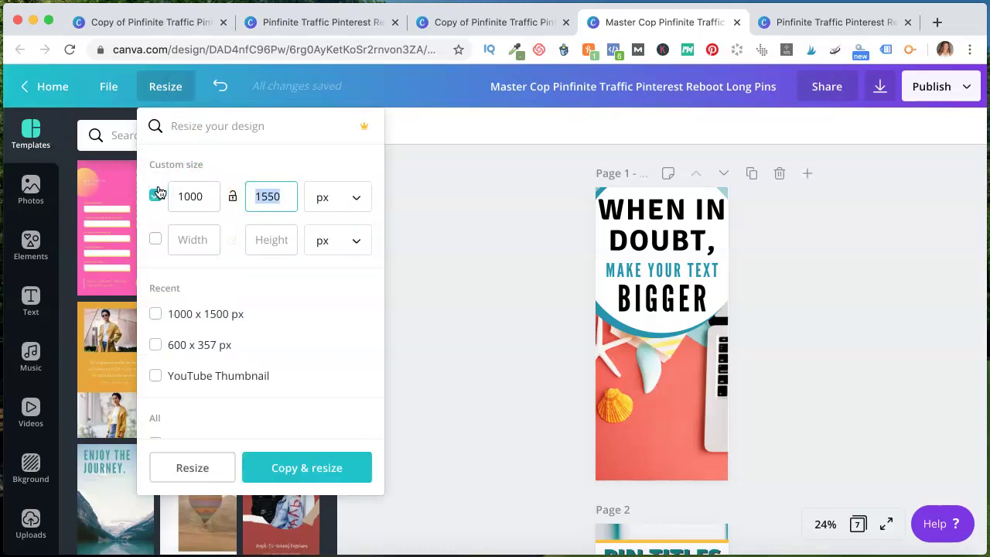
type("1500")
scroll(281, 348, "down", 5)
scroll(276, 363, "down", 7)
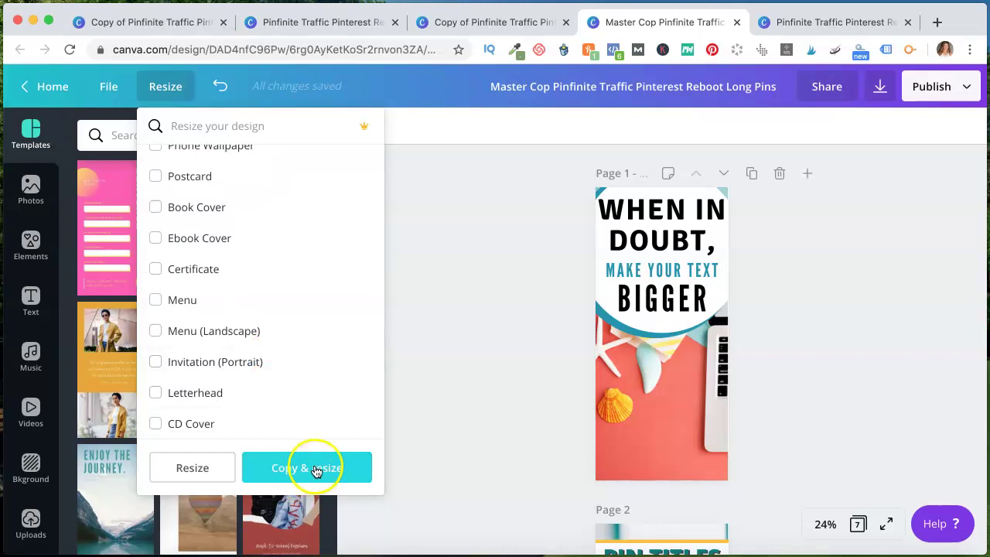
left_click(189, 479)
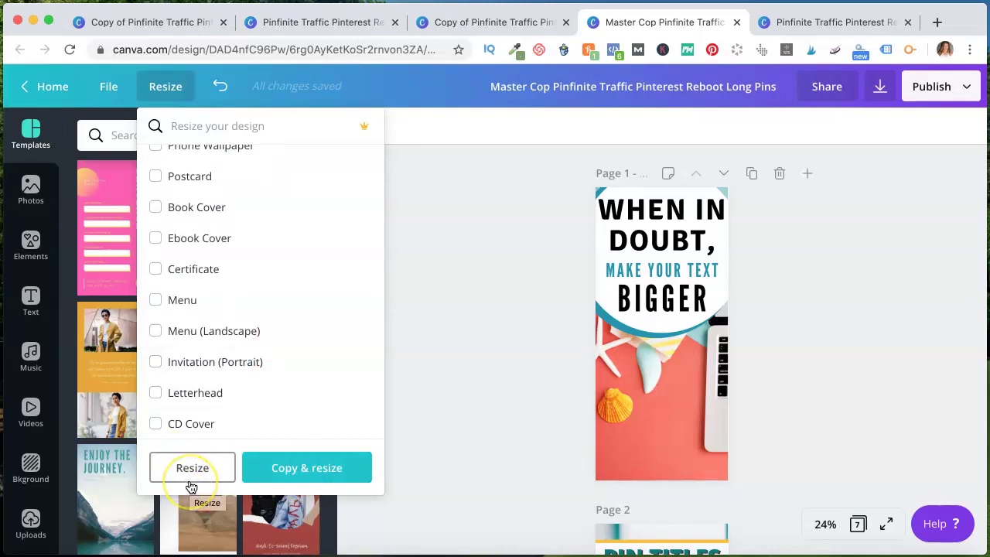
left_click(191, 483)
left_click(192, 478)
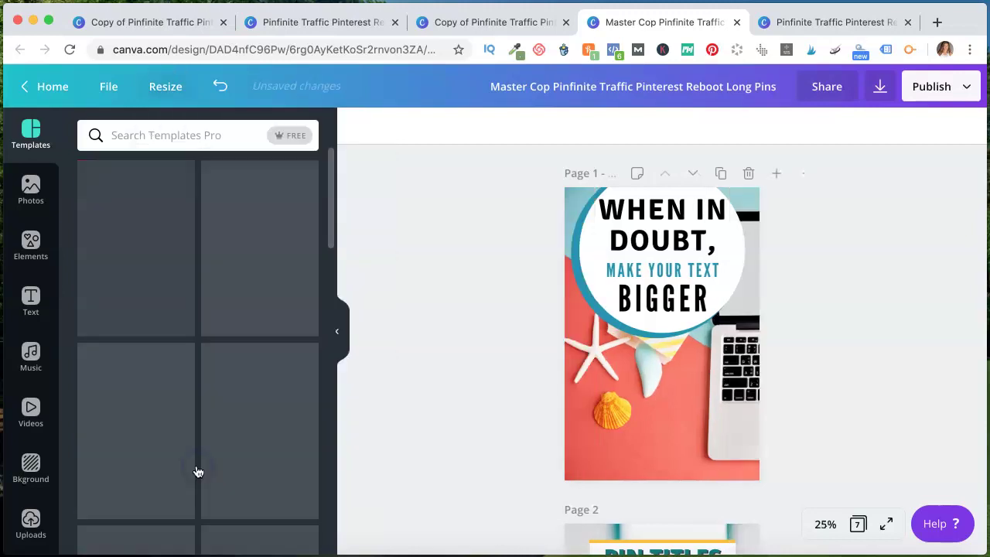
Examine how the pin layouts on pages 1 to 7 fit the resized page format
left_click(773, 300)
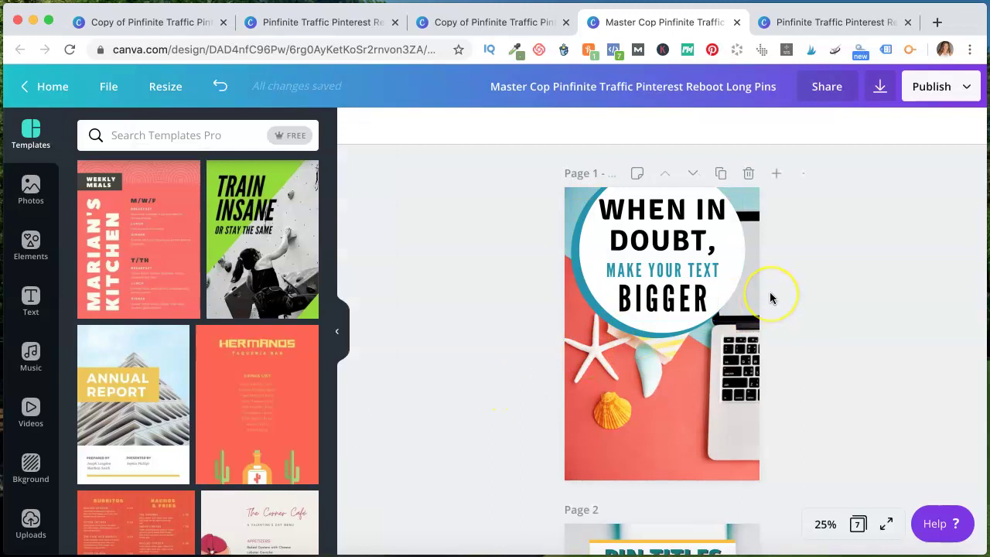
scroll(769, 297, "down", 5)
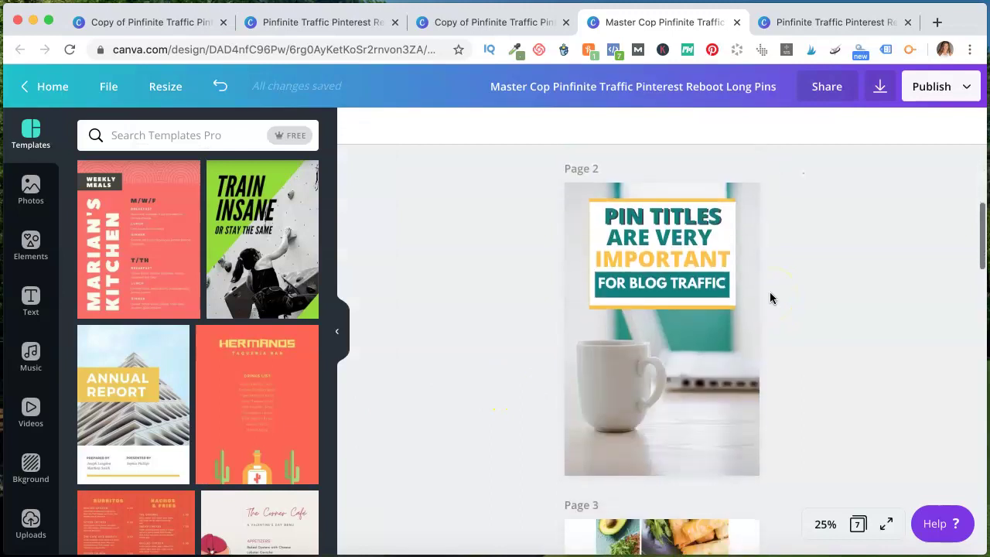
scroll(769, 297, "down", 8)
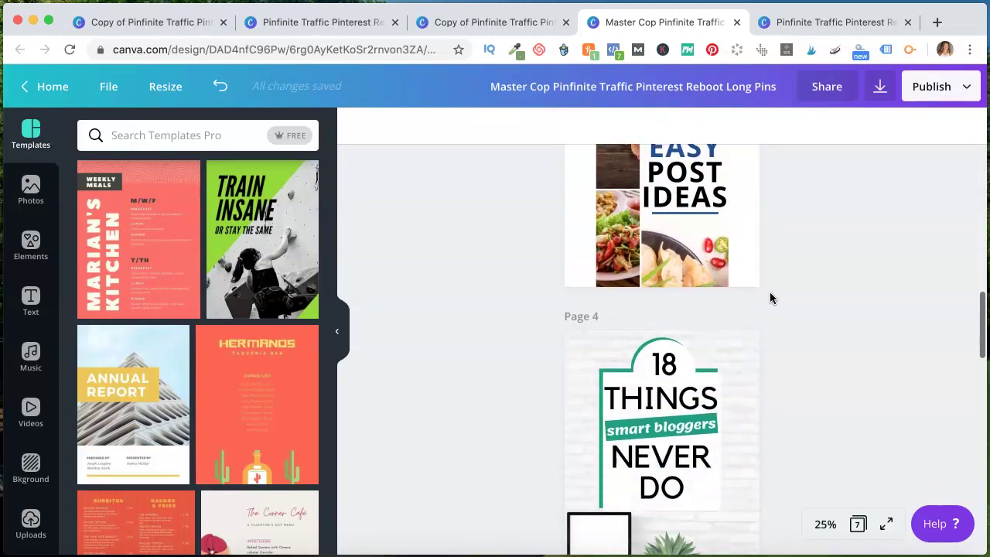
scroll(769, 298, "down", 2)
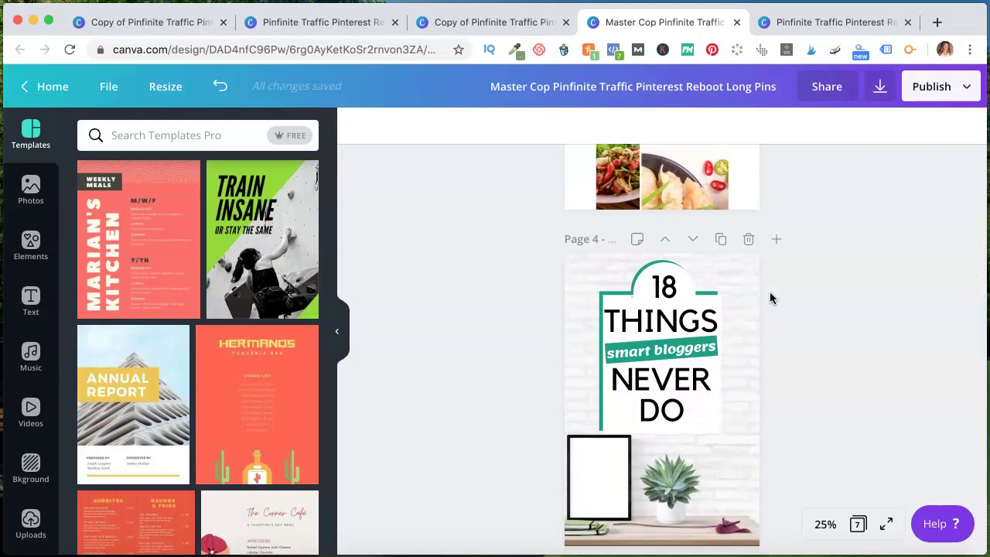
scroll(770, 297, "down", 7)
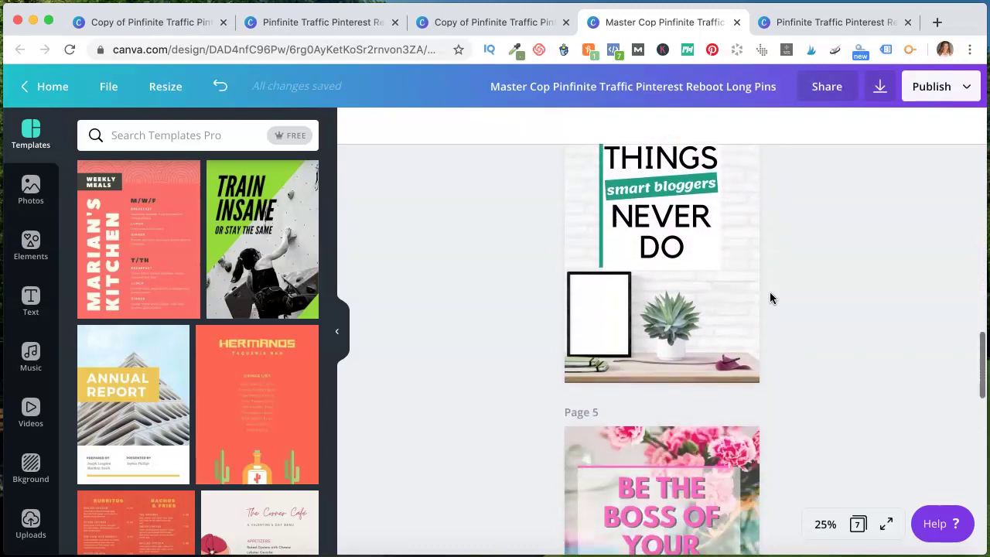
scroll(770, 297, "down", 8)
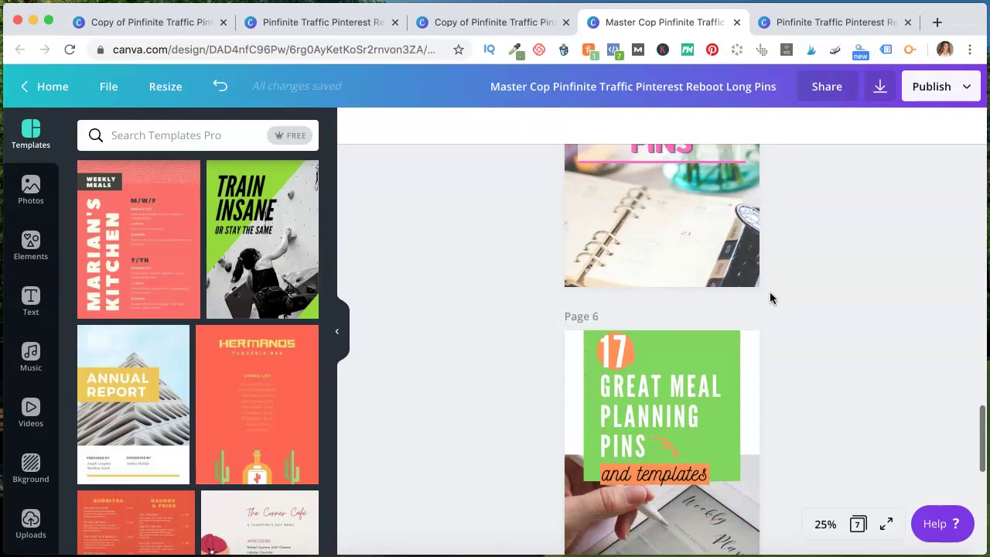
scroll(770, 298, "down", 5)
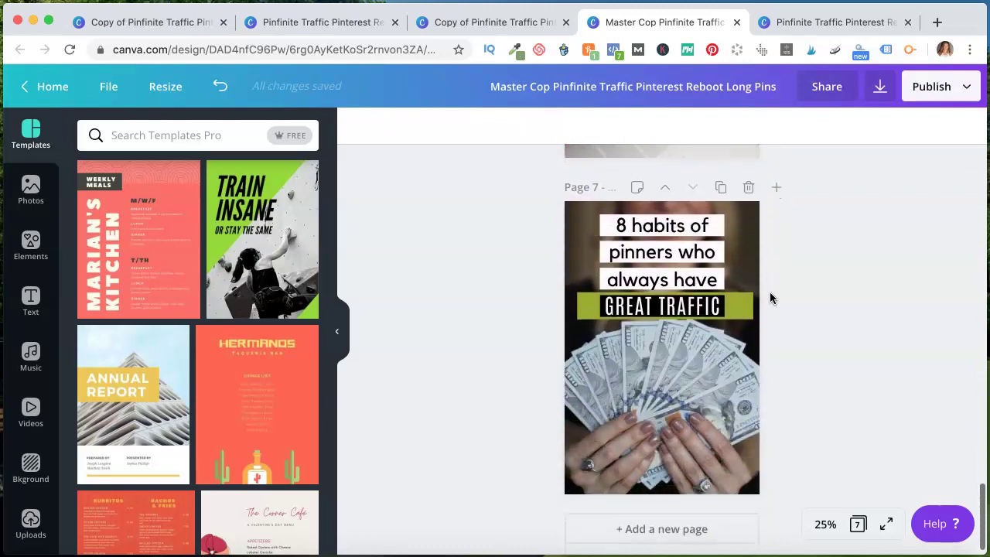
left_click(690, 267)
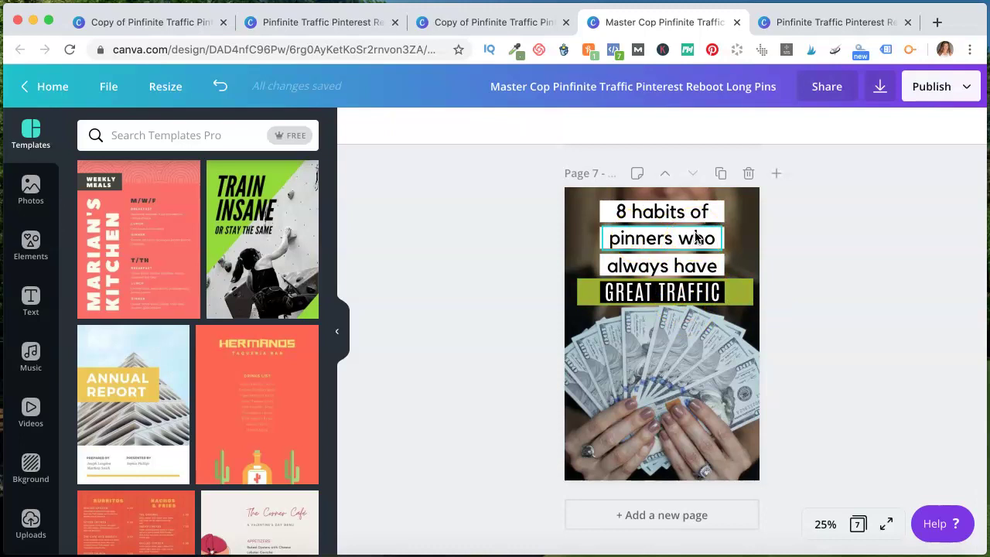
left_click(603, 219)
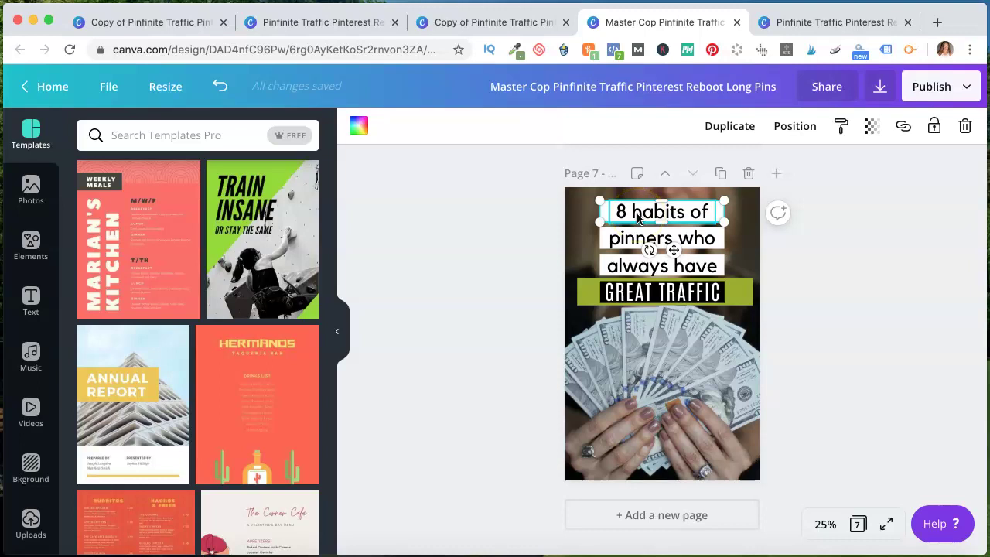
left_click(637, 219)
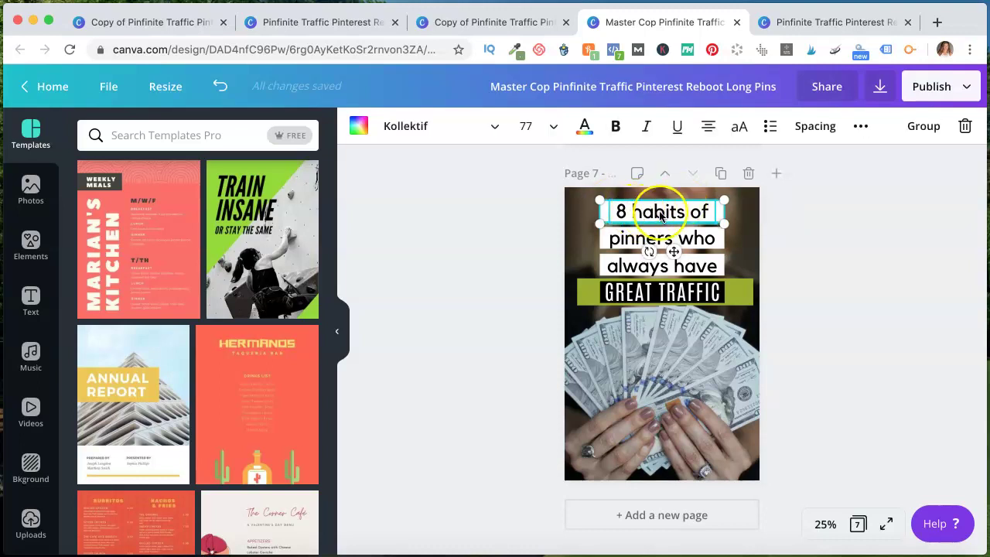
left_click(618, 241, "shift")
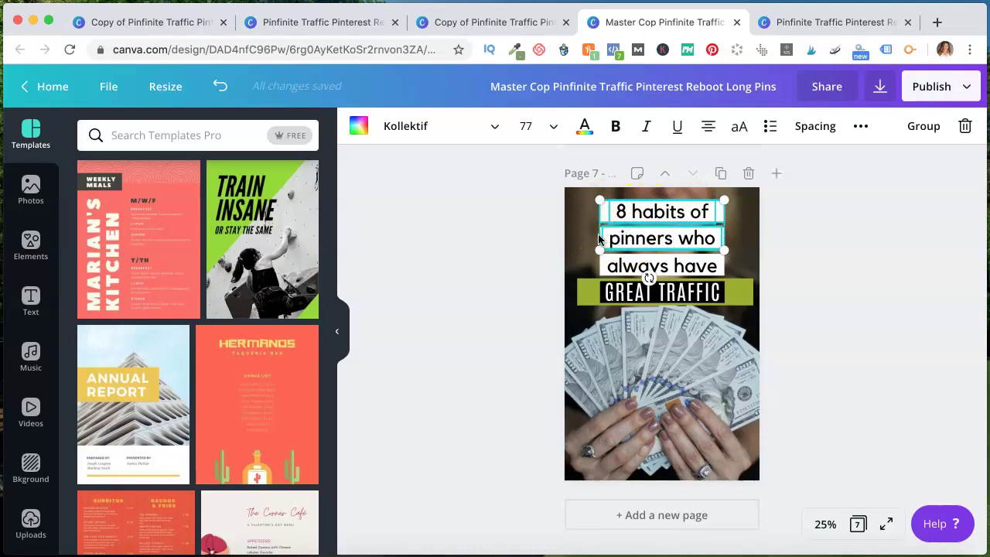
left_click(600, 266, "shift")
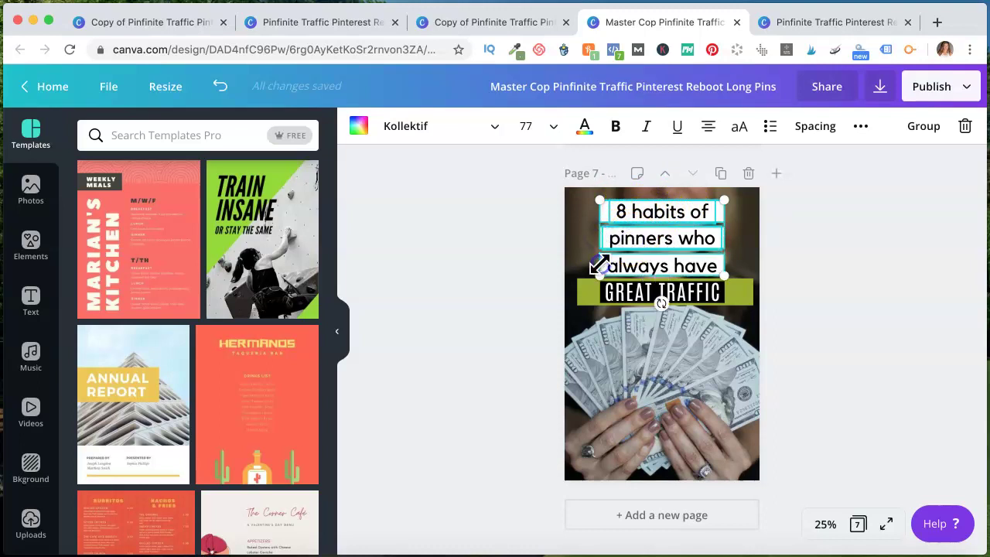
left_click(625, 296, "shift")
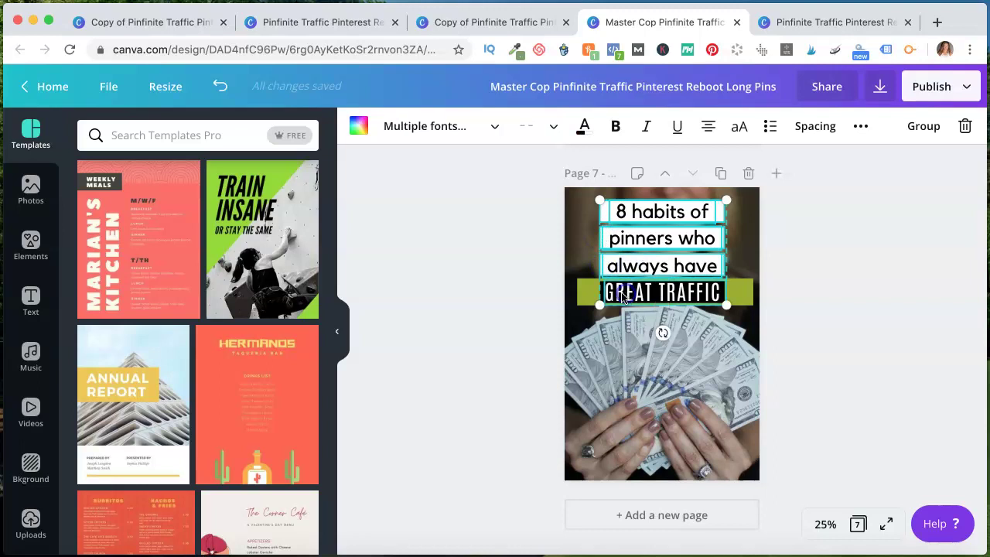
left_click(580, 294)
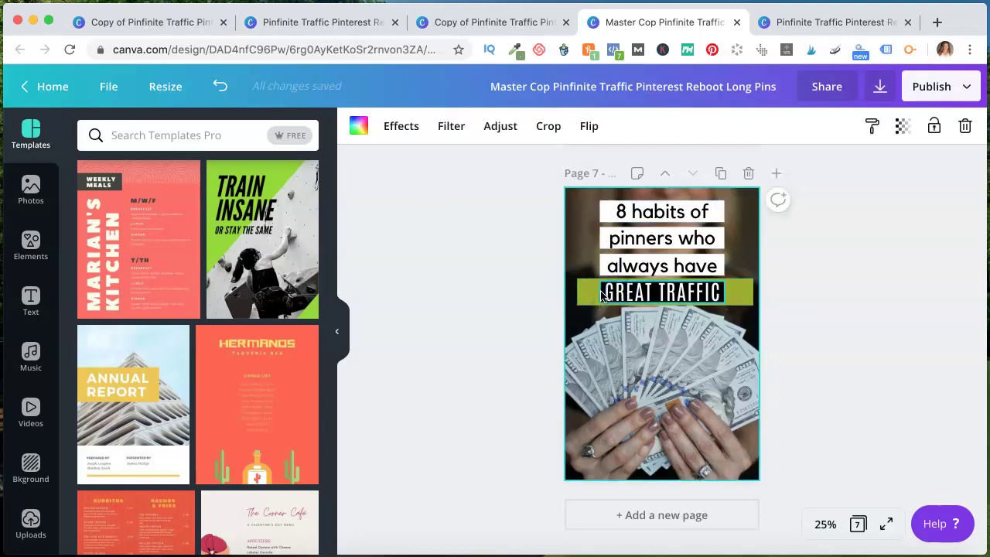
left_click(655, 212)
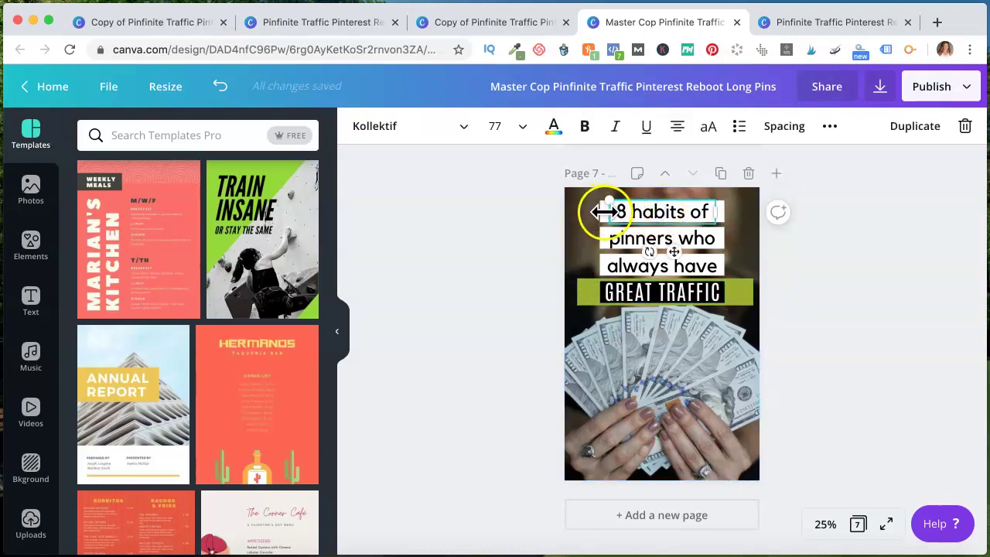
left_click(574, 224)
Group the four headline lines on page 7 together with their white and black text bars and the green banner
left_click(602, 211)
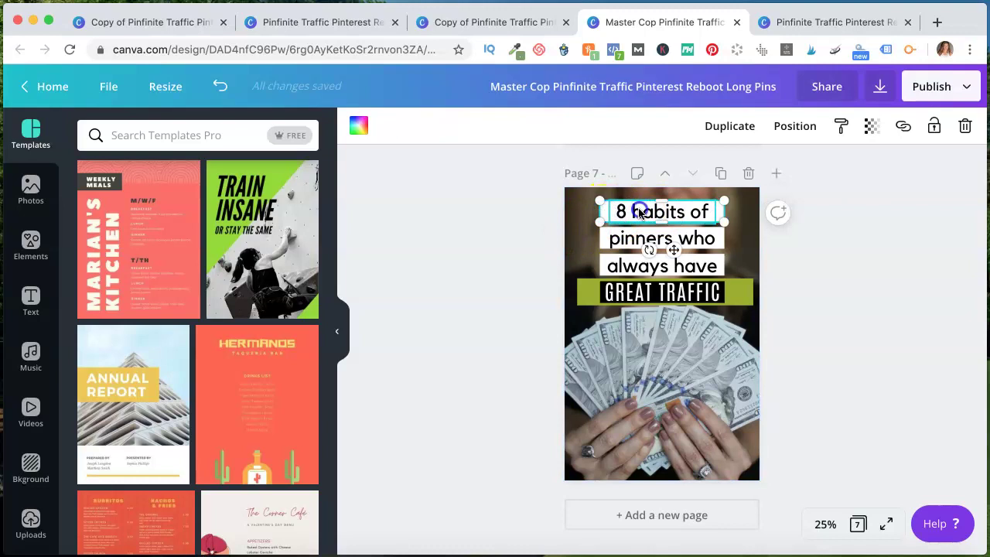
left_click(607, 211)
left_click(608, 240, "shift")
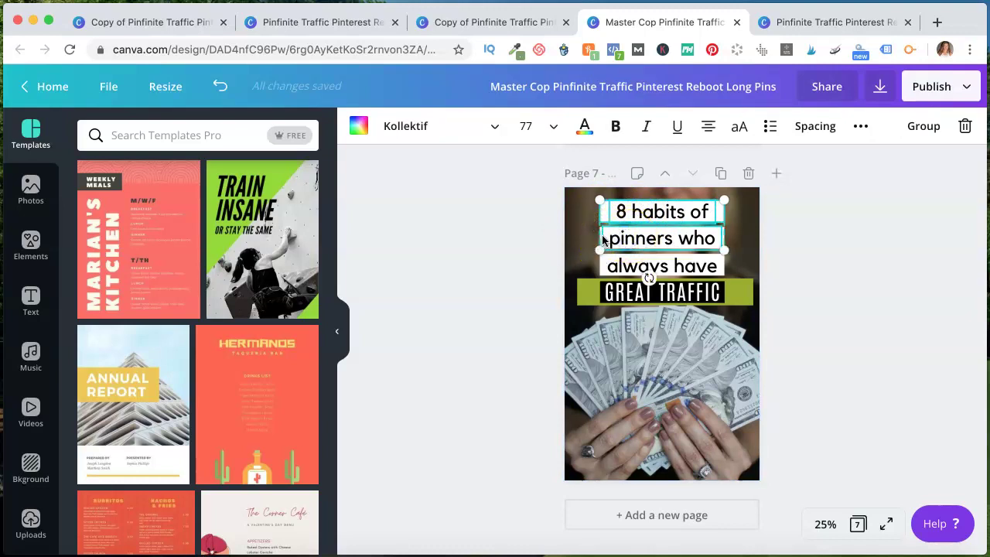
left_click(603, 239, "shift")
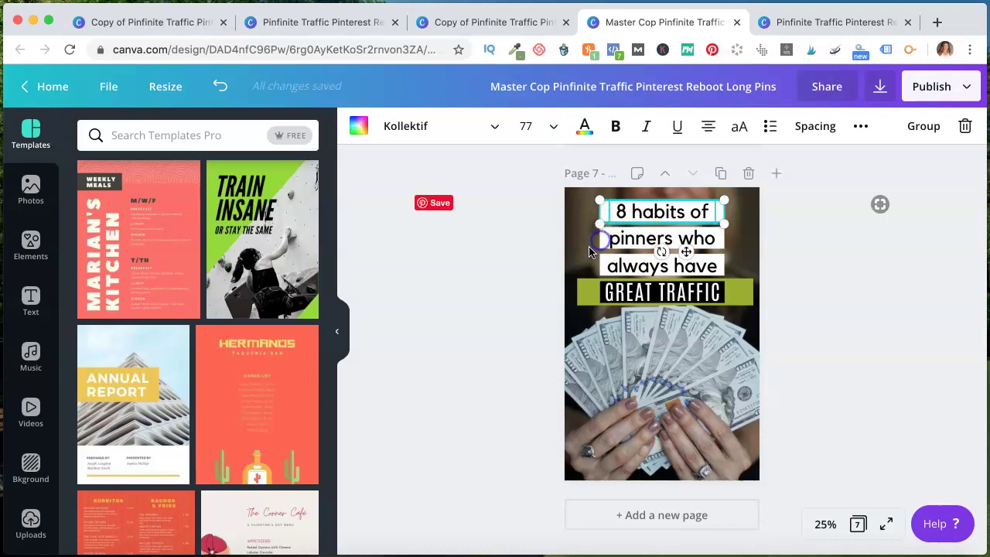
left_click(602, 239, "shift")
left_click(605, 265, "shift")
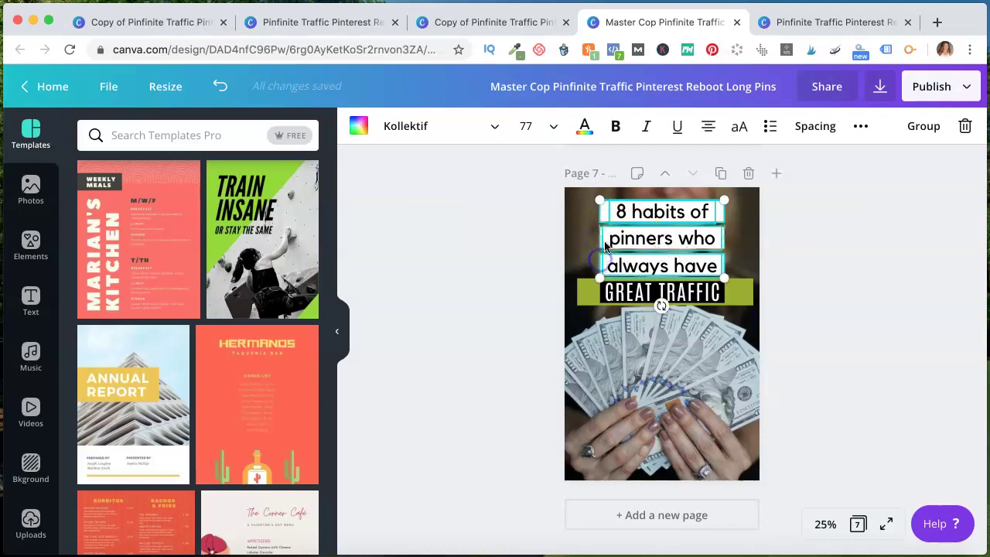
left_click(600, 294, "shift")
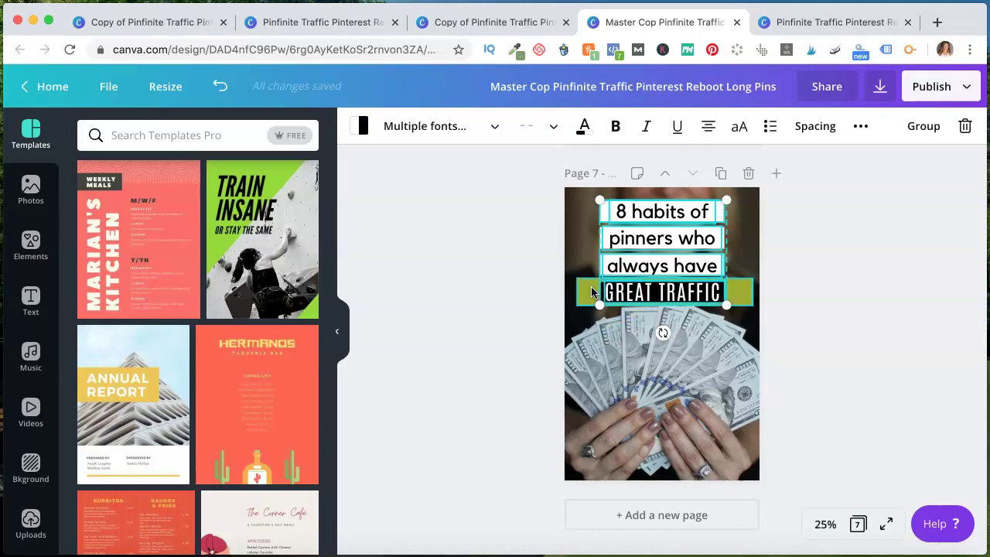
left_click(592, 291, "shift")
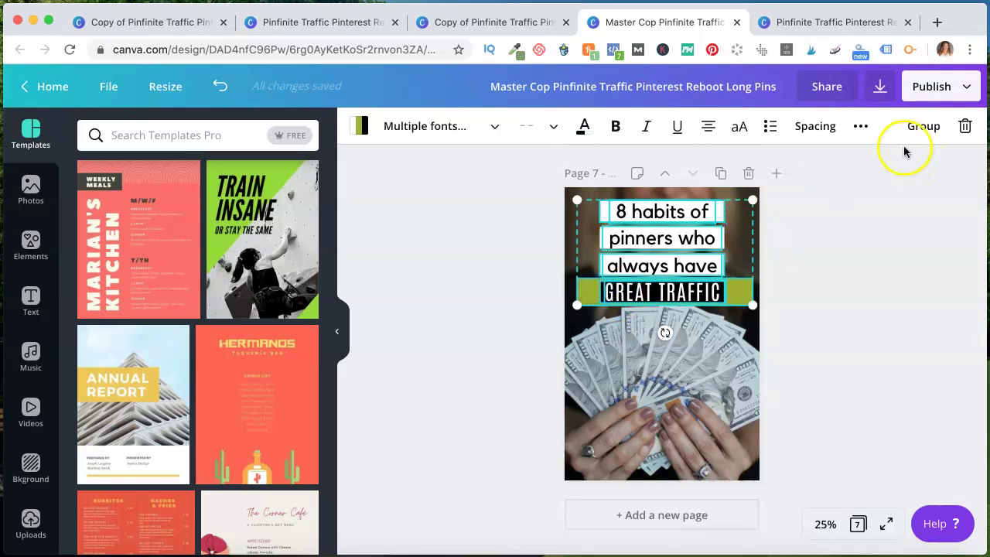
left_click(923, 127)
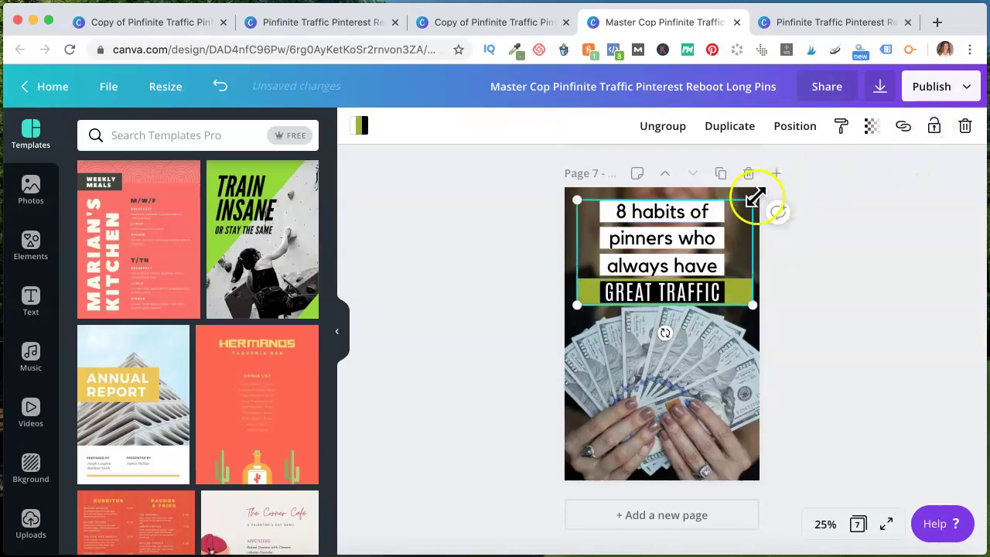
Enlarge the grouped headline on page 7 to about 1,073 × 642 px and centre it across the upper part of the pin
left_click_drag(755, 199, 789, 177)
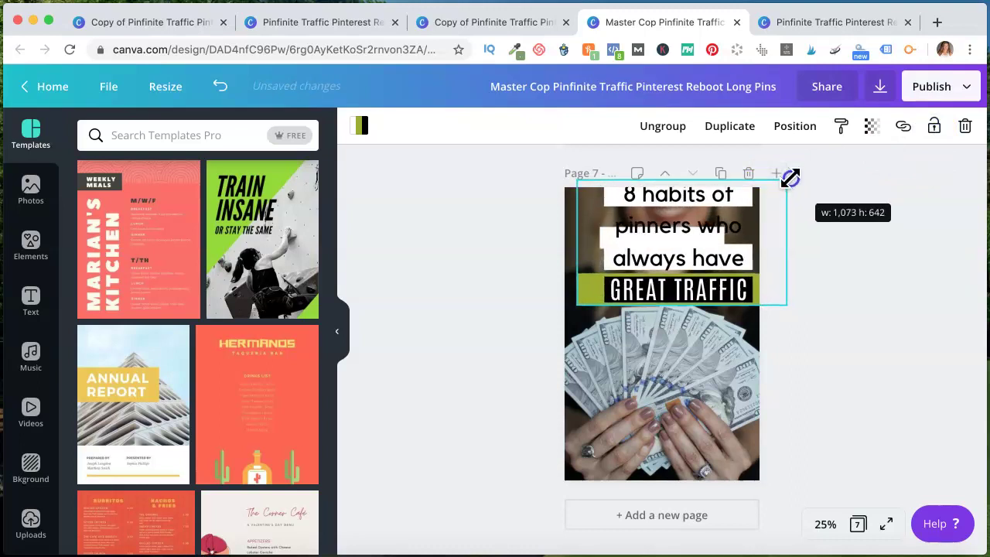
left_click(727, 225)
left_click_drag(727, 225, 709, 240)
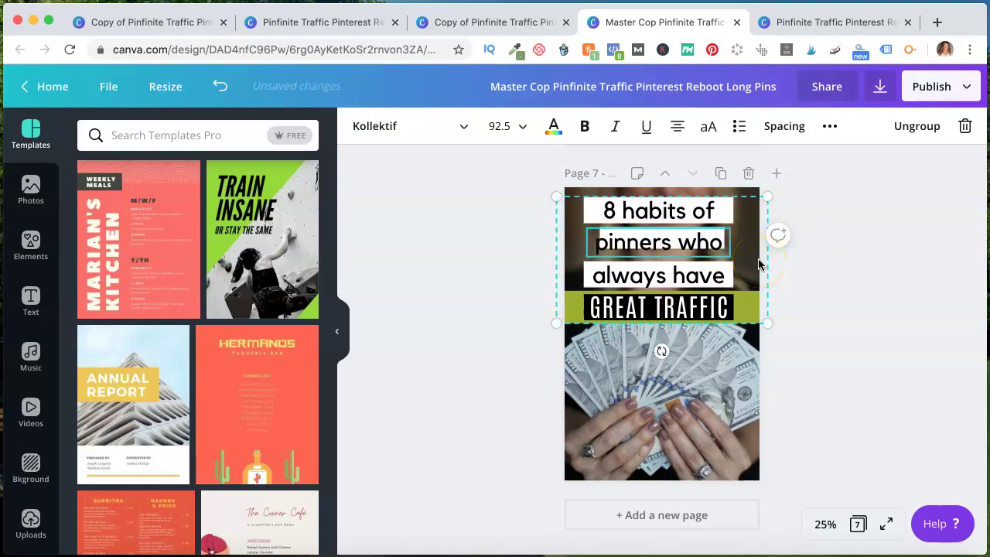
Compare the master copy with the original long pins copy and "Pinfinite Traffic Pinterest Reboot My Long Pins", examining the last one's pages 1 and 2
scroll(730, 302, "up", 10)
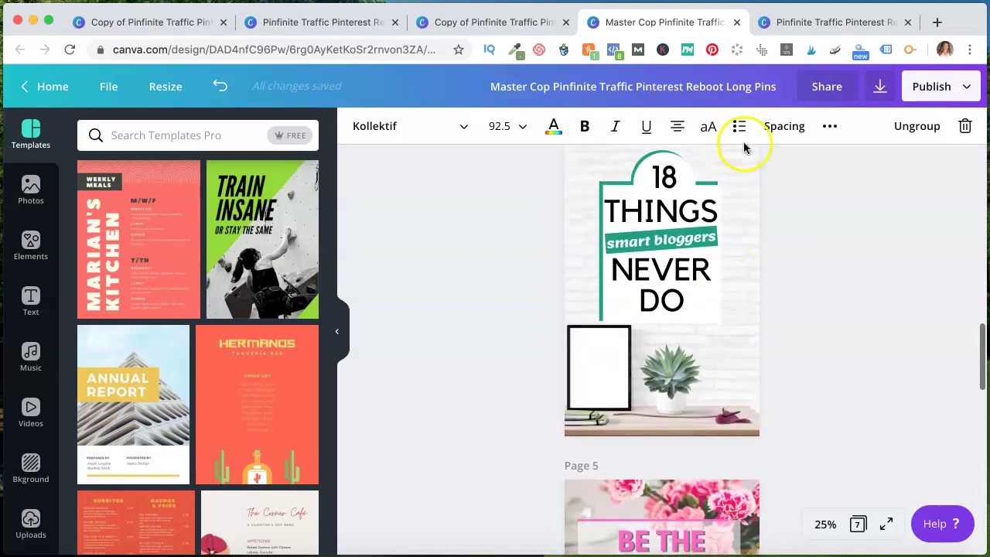
left_click(822, 18)
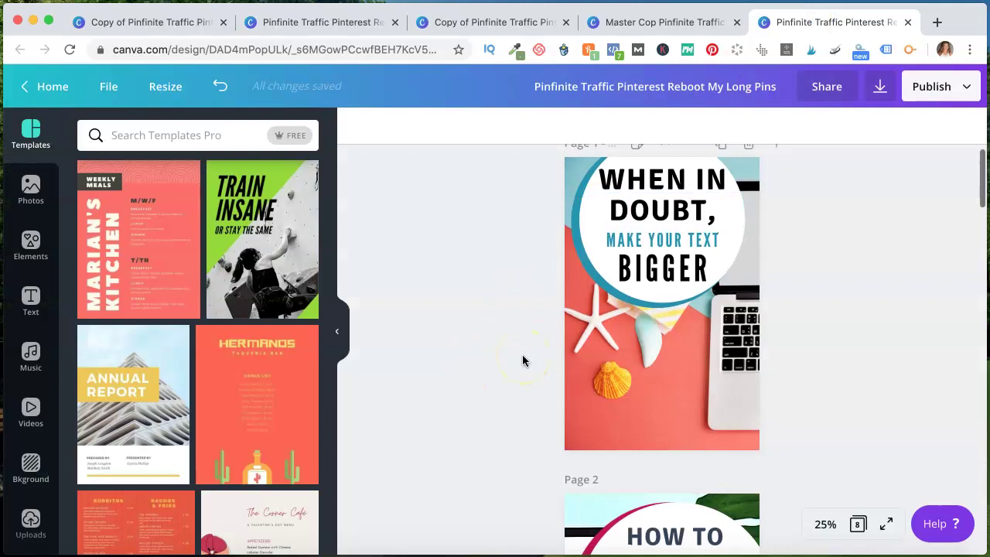
left_click(672, 20)
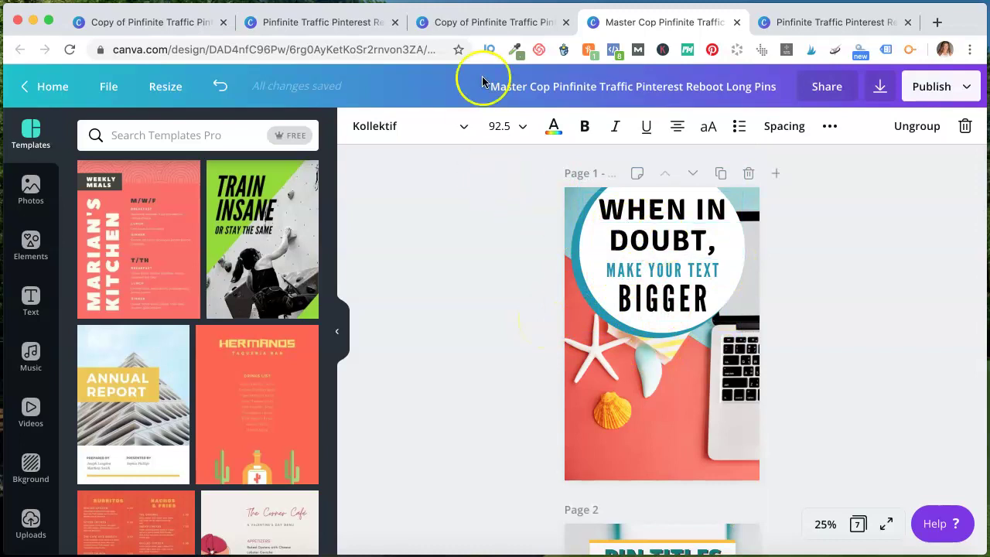
left_click(501, 22)
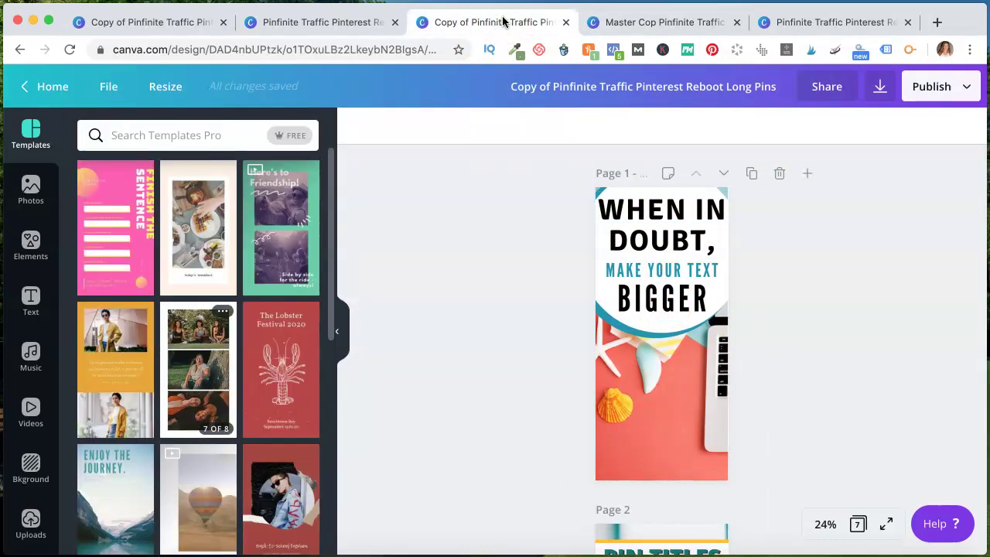
left_click(651, 24)
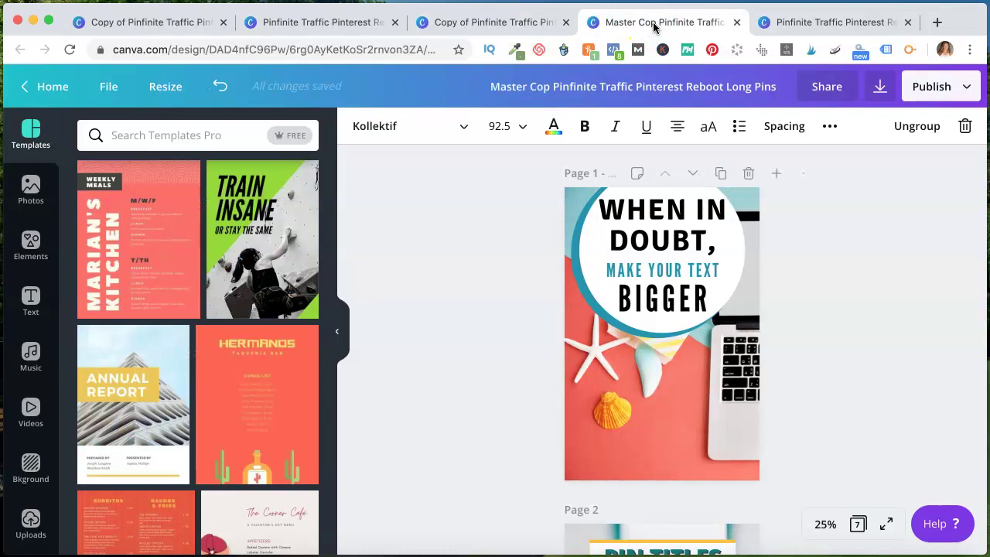
left_click(829, 23)
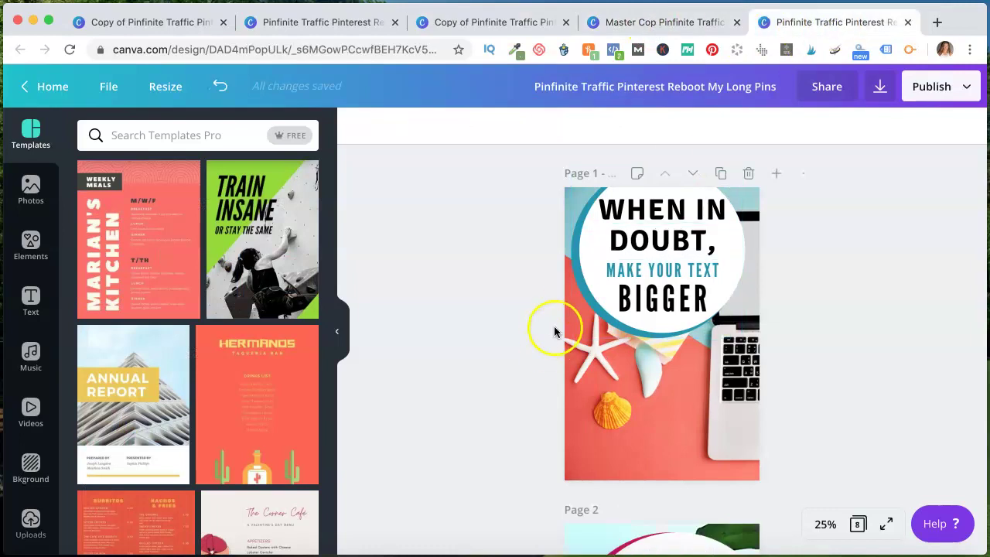
scroll(824, 263, "down", 4)
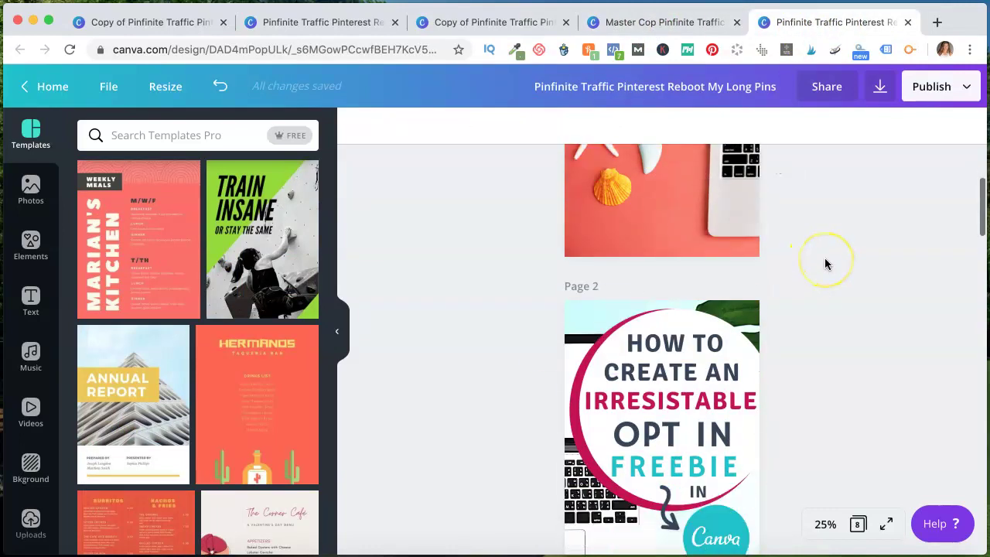
scroll(824, 262, "down", 2)
scroll(824, 263, "up", 5)
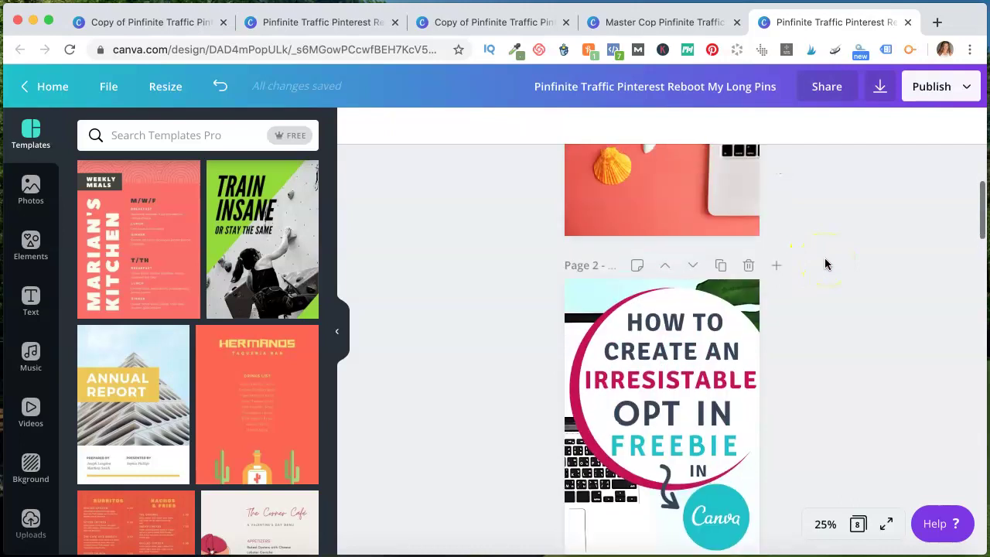
scroll(824, 264, "down", 4)
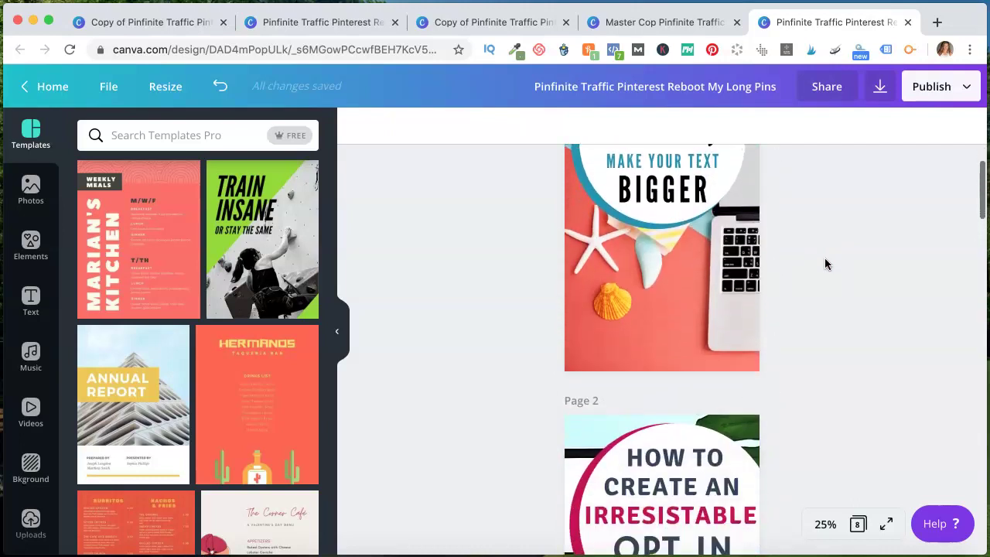
scroll(824, 264, "up", 4)
scroll(824, 263, "up", 1)
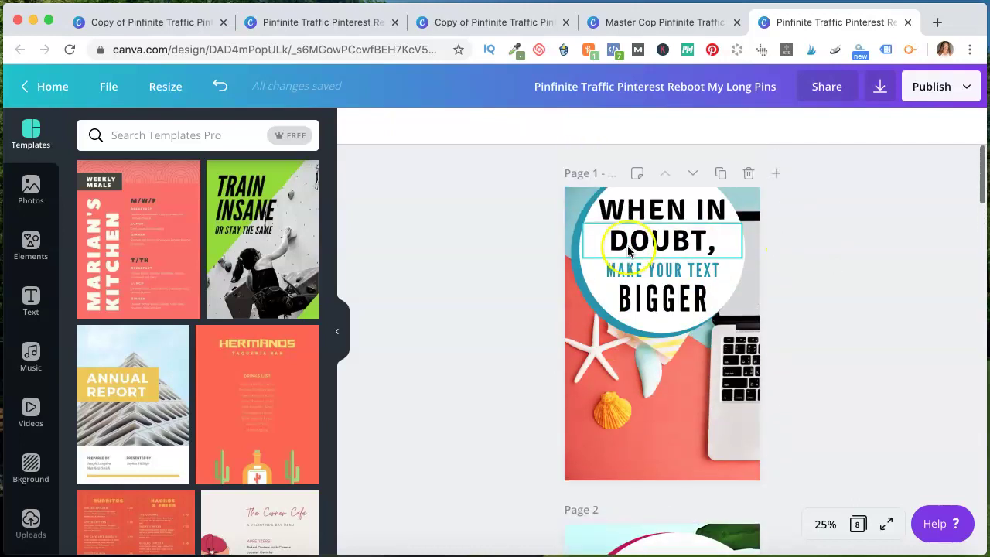
Enlarge the white circle and its blue backing circle behind the page 1 title in the My Long Pins design
left_click(566, 266)
left_click_drag(572, 338, 554, 352)
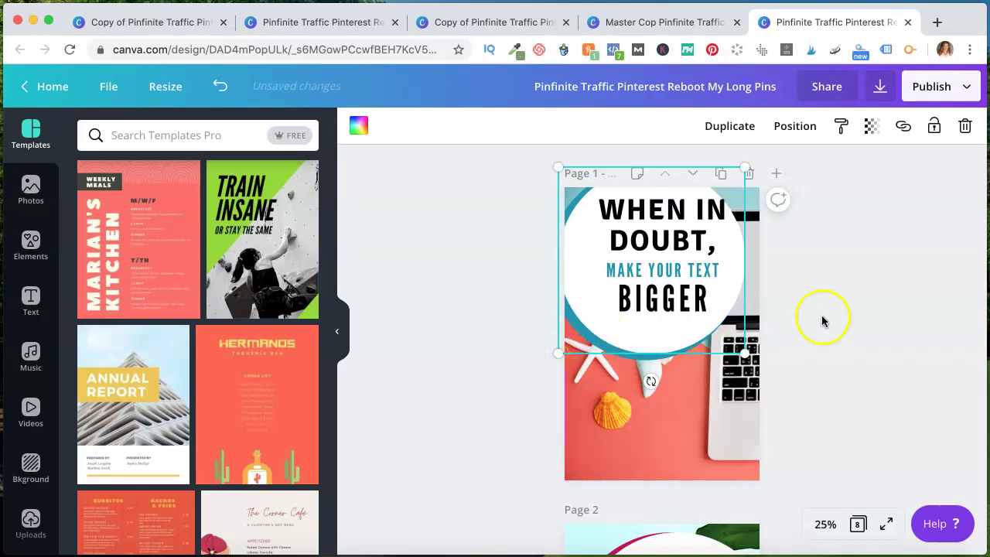
left_click(823, 321)
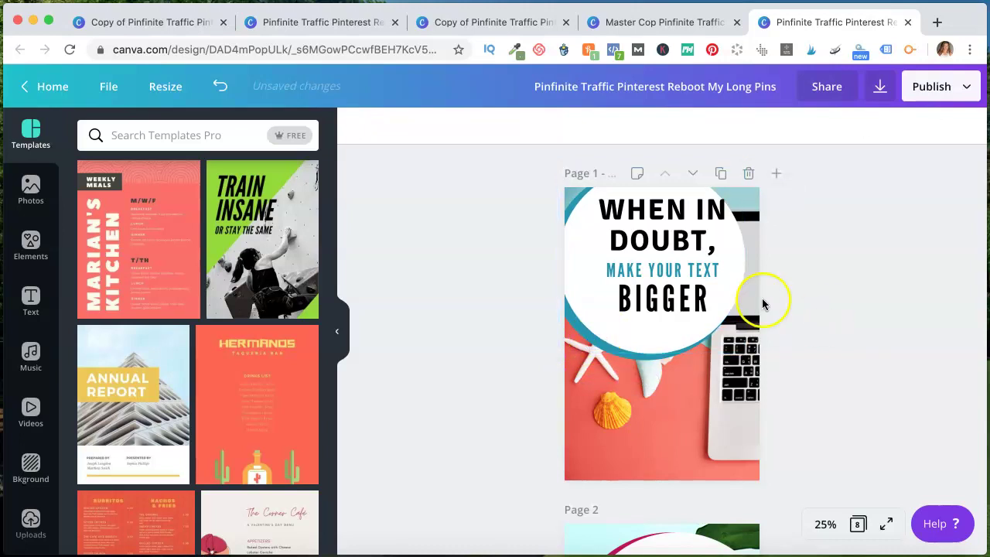
Scale both page 1 circles and the four title lines up slightly together and move them down to the middle of the pin
left_click(656, 354)
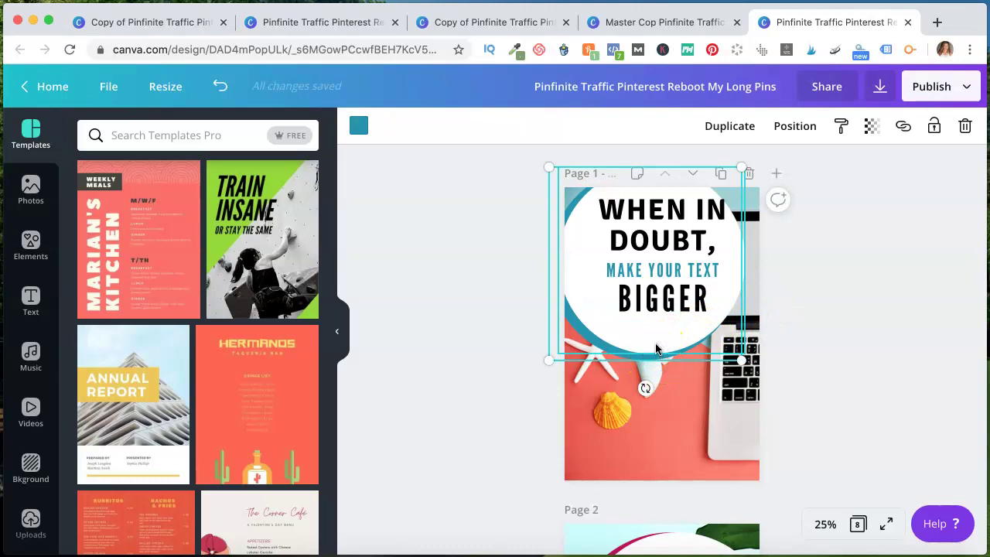
left_click(654, 346, "shift")
left_click(670, 288, "shift")
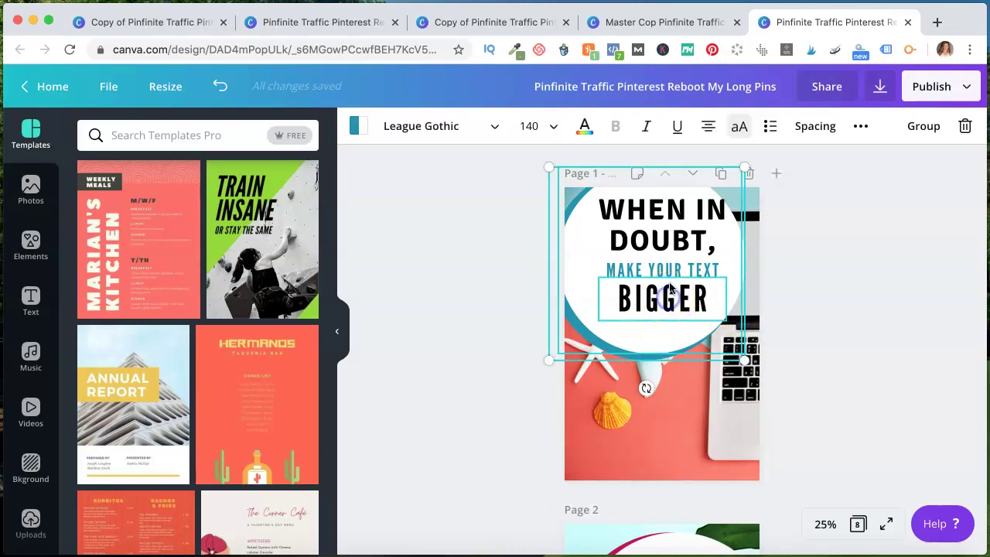
left_click(674, 238, "shift")
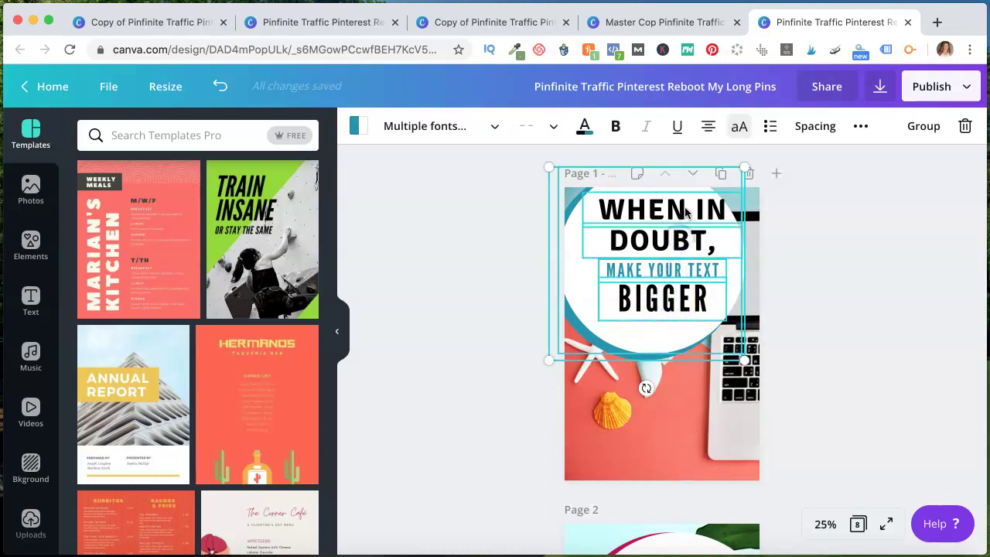
mouse_move(756, 375)
left_mouse_down()
mouse_move(774, 392)
mouse_move(753, 398)
mouse_move(751, 365)
left_mouse_up()
left_click_drag(670, 301, 674, 360)
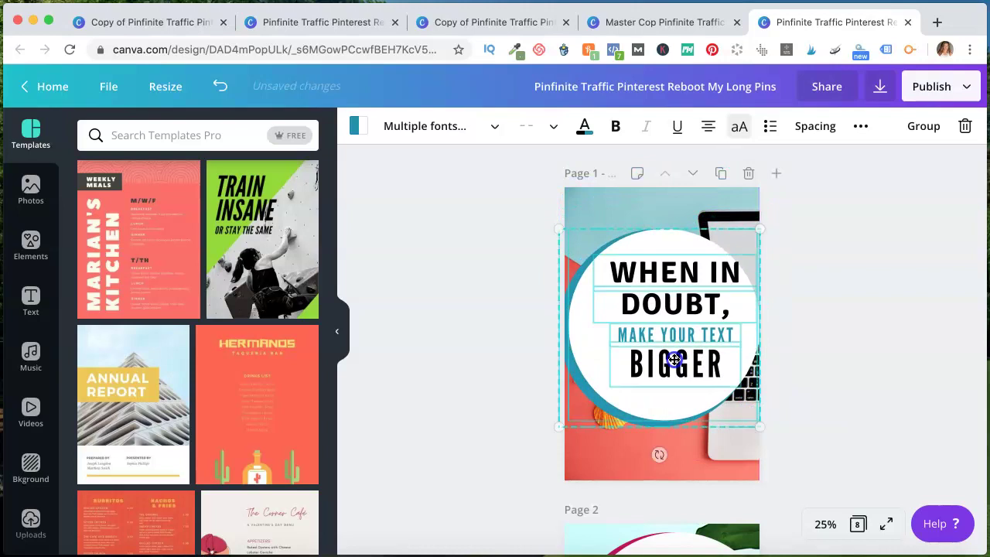
Try grouping and locking the circles and title on page 1, and release both the lock and the group again
left_click(932, 125)
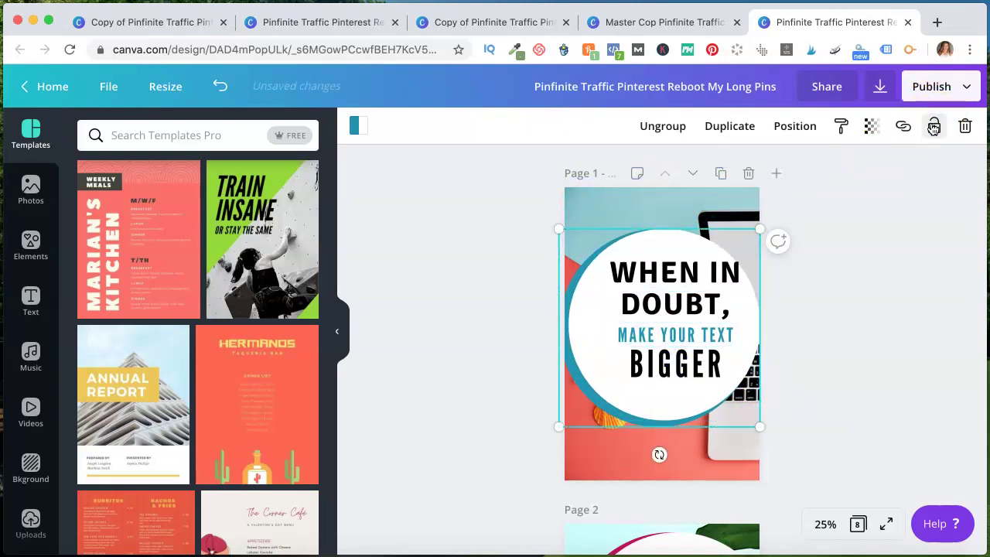
left_click(933, 126)
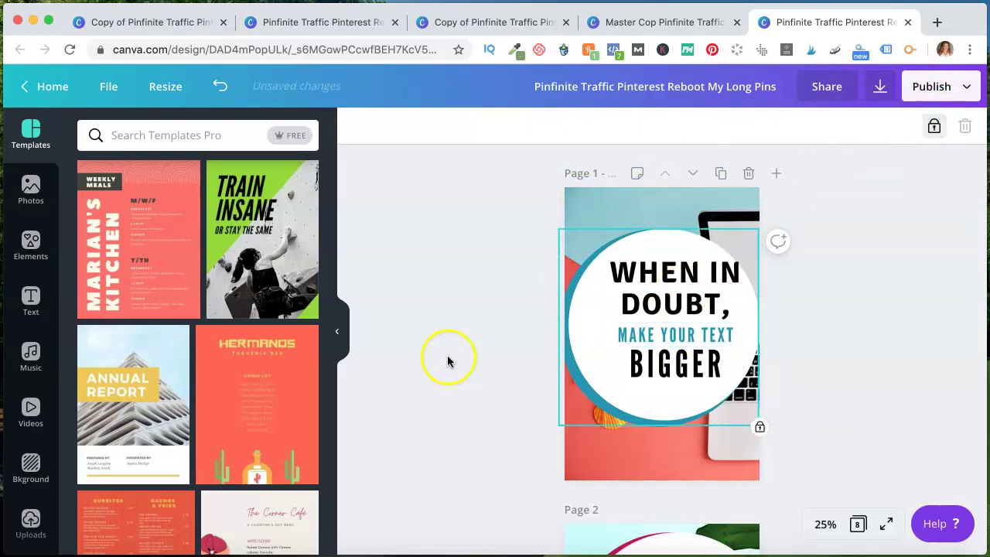
left_click(934, 126)
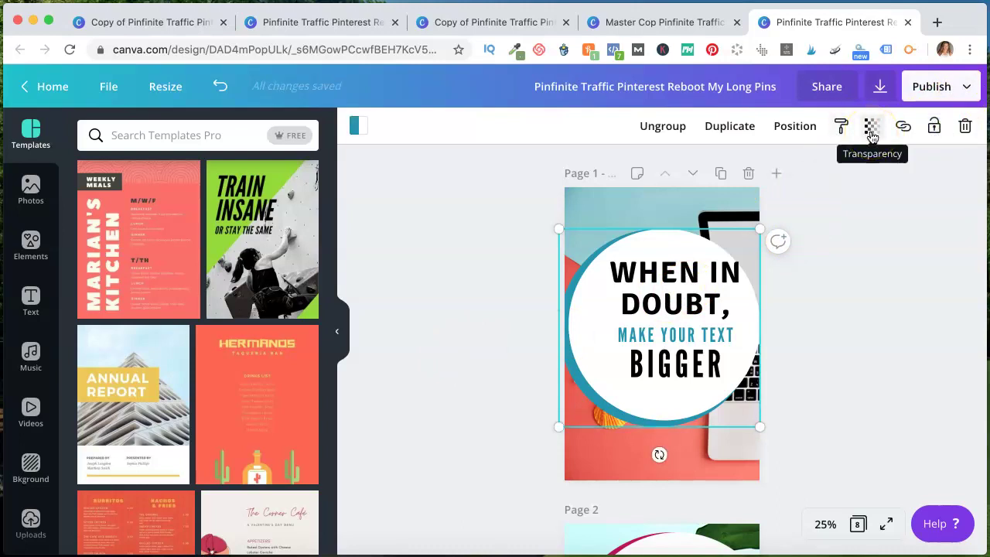
left_click(663, 126)
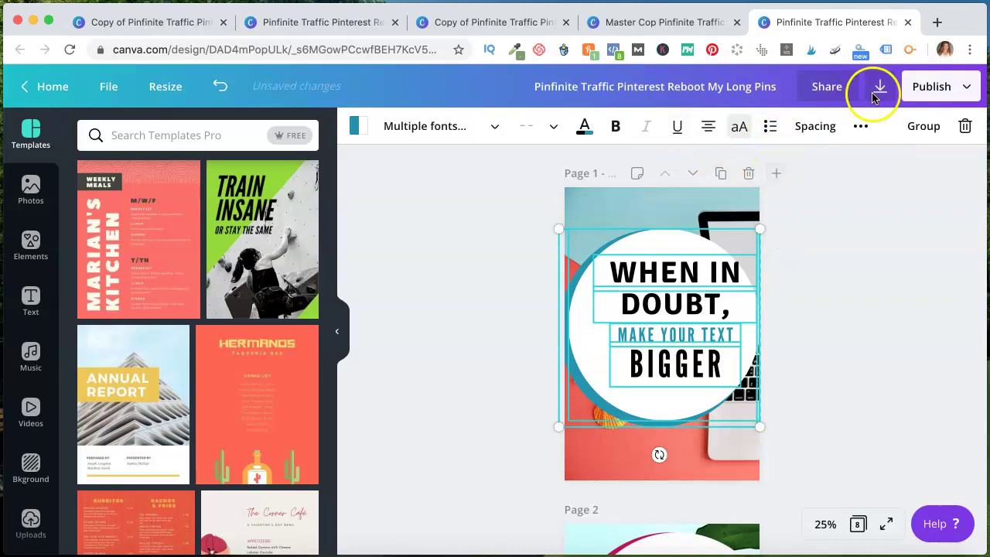
left_click(860, 130)
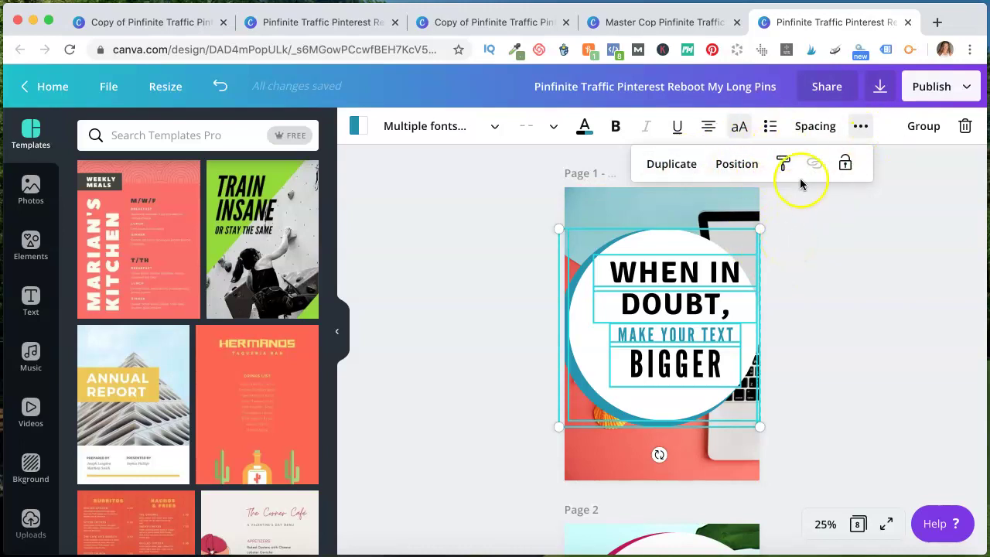
left_click(858, 131)
Compare the "25 Best Easy Post Ideas" pin on page 3 of My Long Pins with its version in the original long pins copy
scroll(783, 270, "down", 6)
scroll(781, 272, "down", 4)
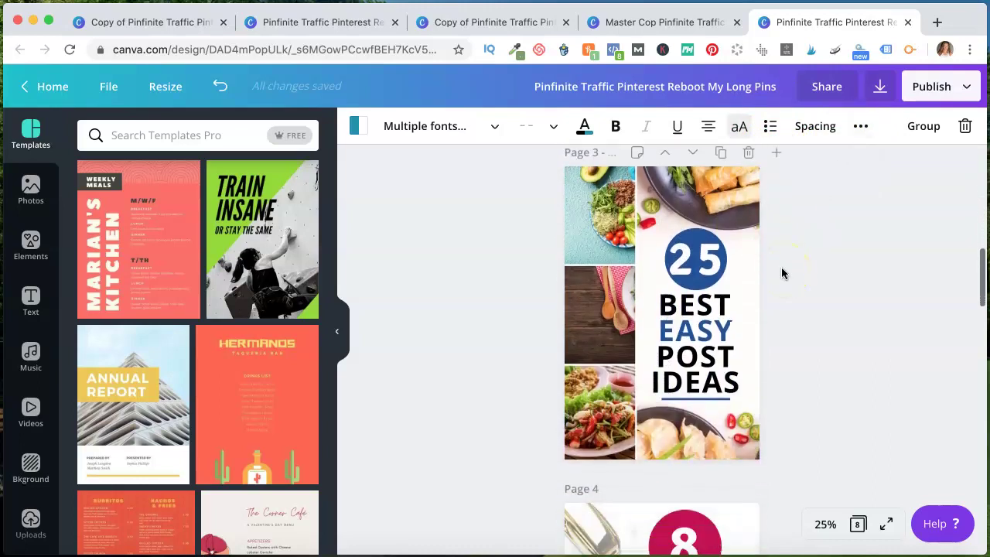
scroll(782, 272, "up", 1)
scroll(782, 272, "up", 1)
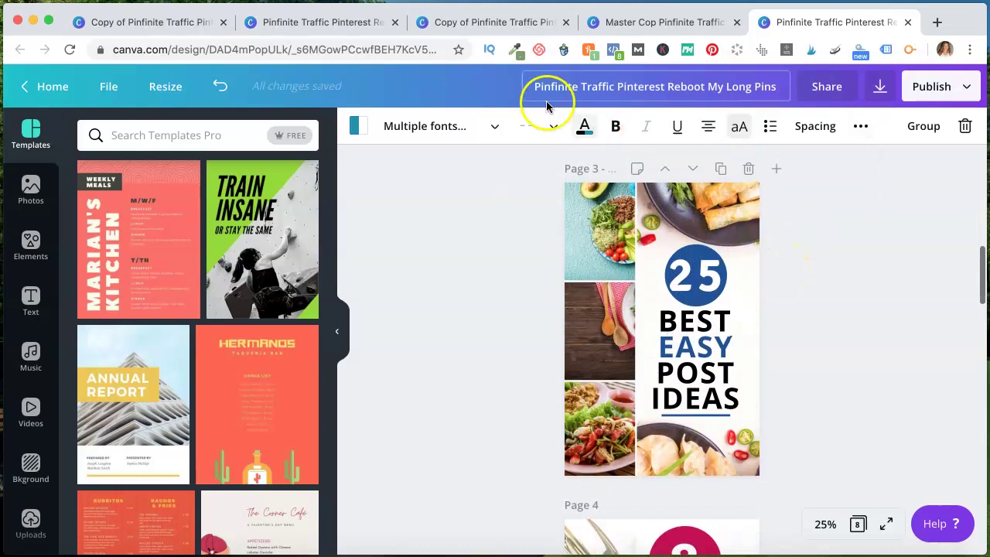
left_click(518, 20)
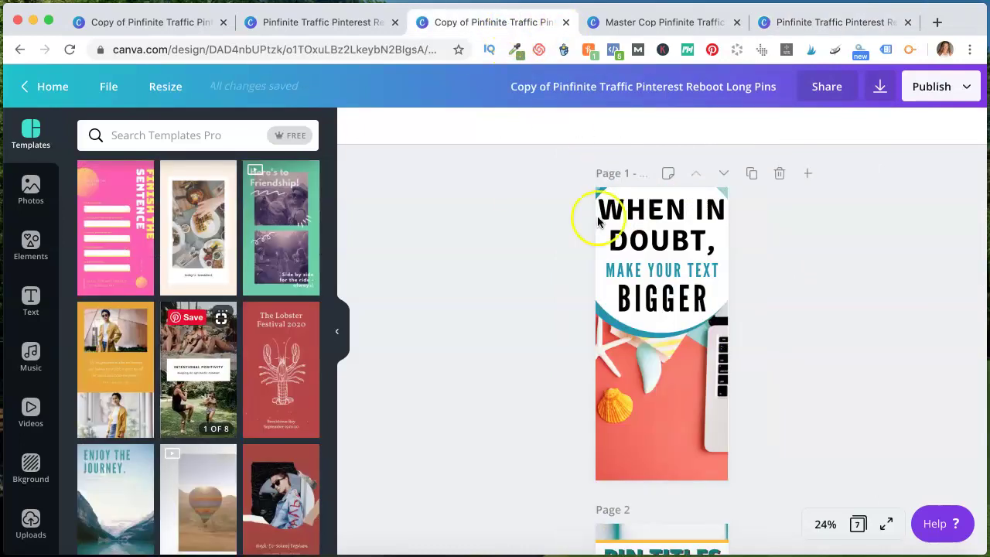
scroll(601, 232, "down", 5)
scroll(605, 244, "down", 5)
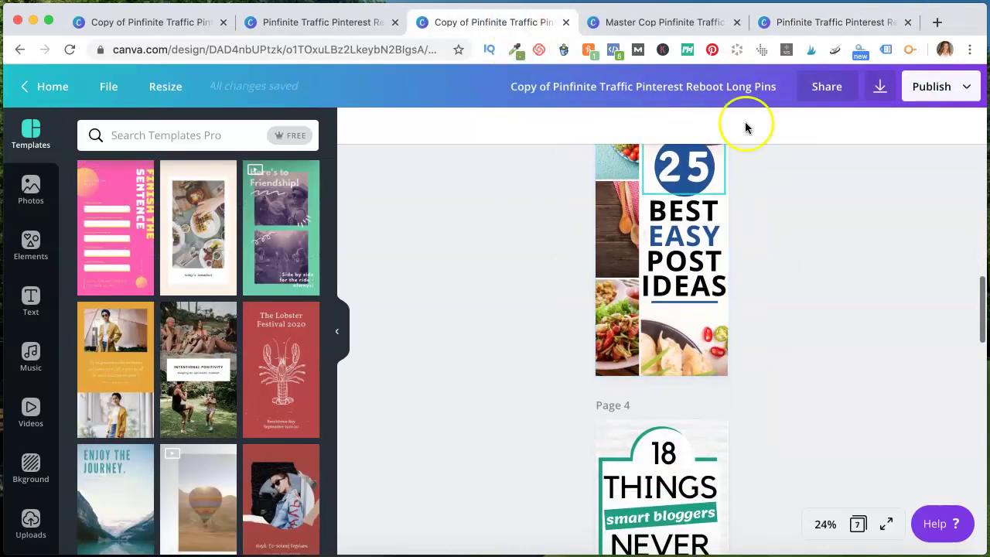
left_click(847, 27)
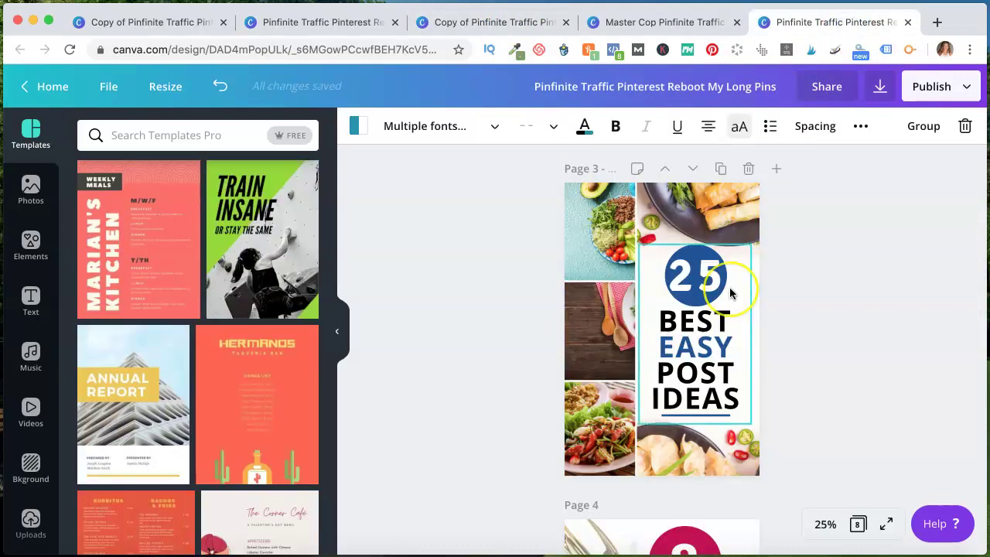
Review the resized layouts of pages 3 to 7 in the My Long Pins design
scroll(729, 290, "down", 3)
scroll(727, 278, "up", 2)
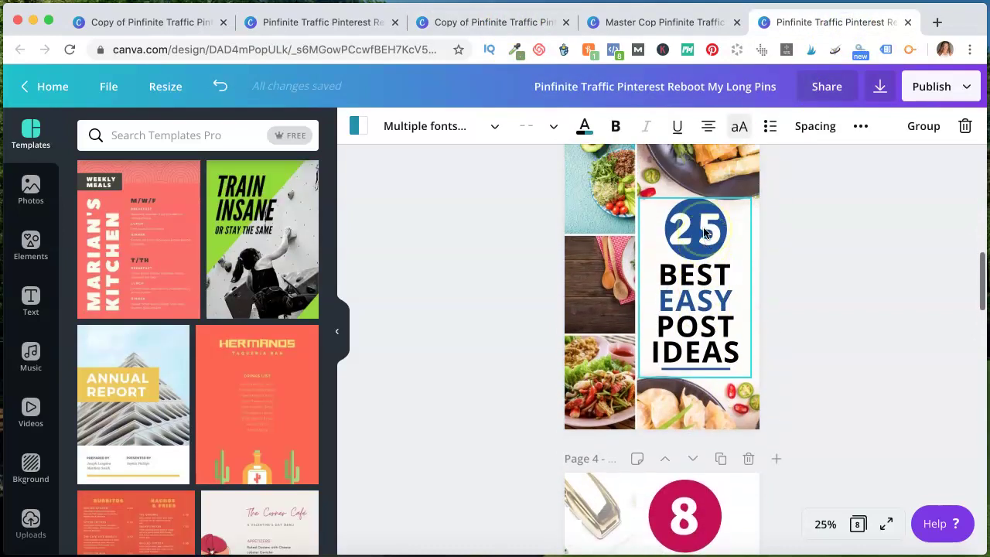
scroll(708, 247, "down", 4)
key("super+a")
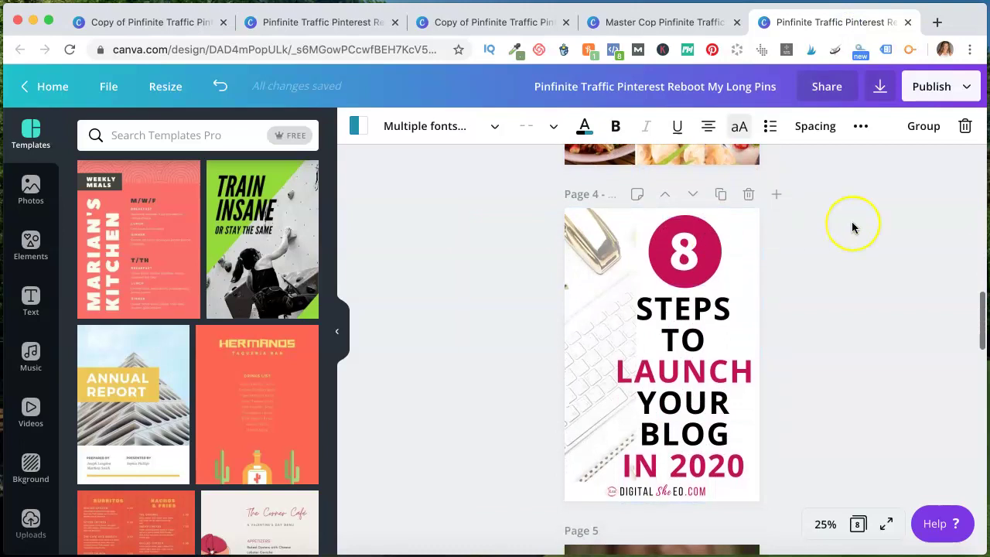
scroll(850, 224, "down", 5)
scroll(852, 227, "down", 1)
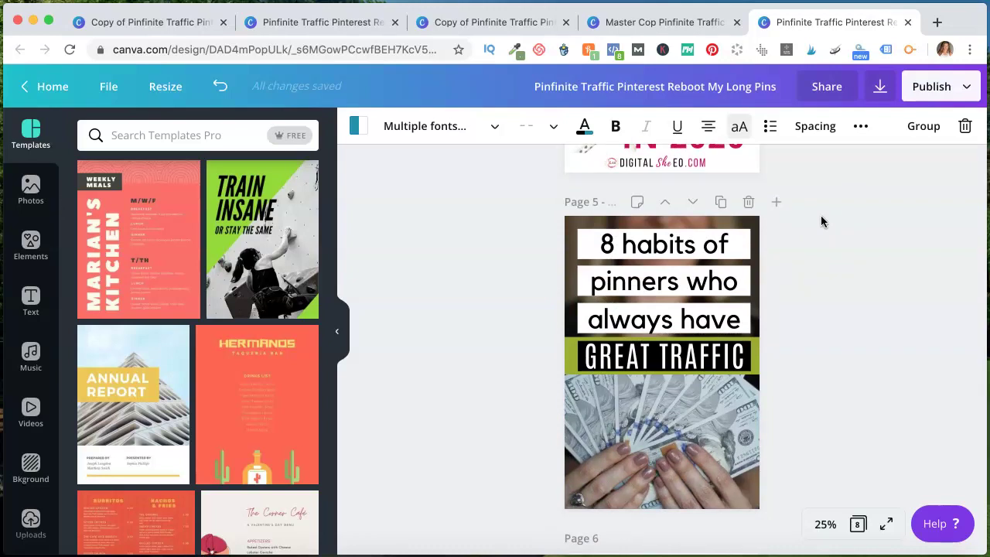
scroll(821, 221, "down", 3)
scroll(821, 222, "down", 3)
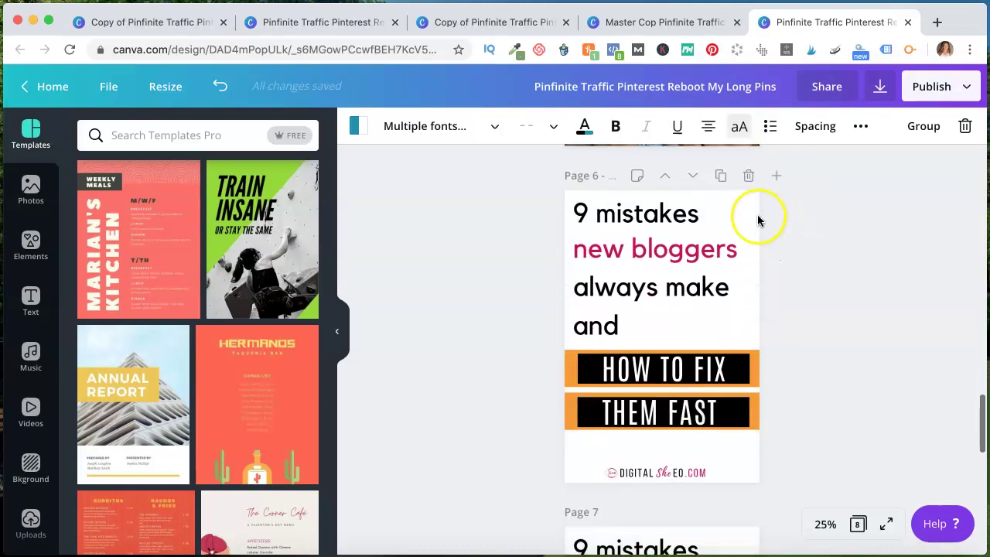
left_click(758, 219)
scroll(758, 217, "down", 5)
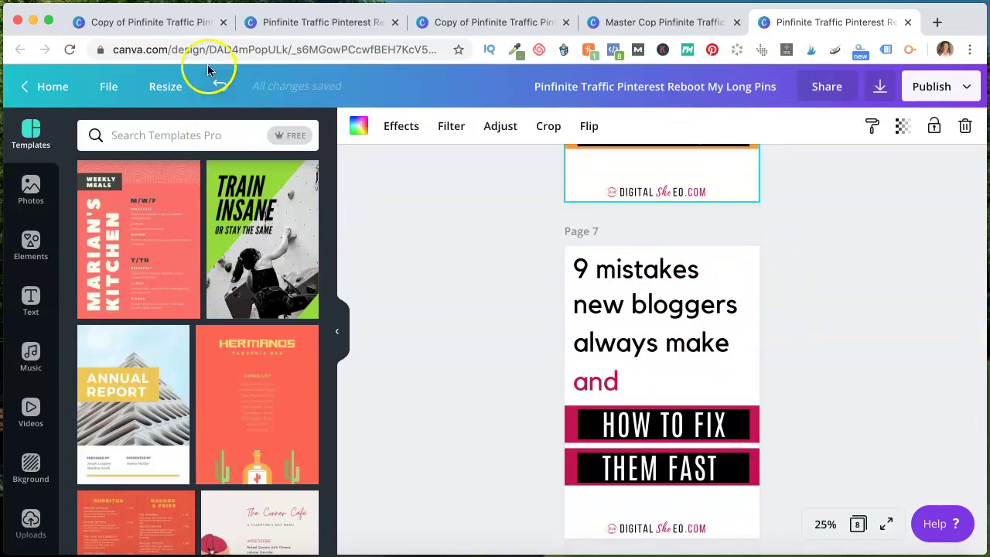
Reload the My Long Pins design and go back to the "9 mistakes" pins on pages 6 and 7
left_click(70, 50)
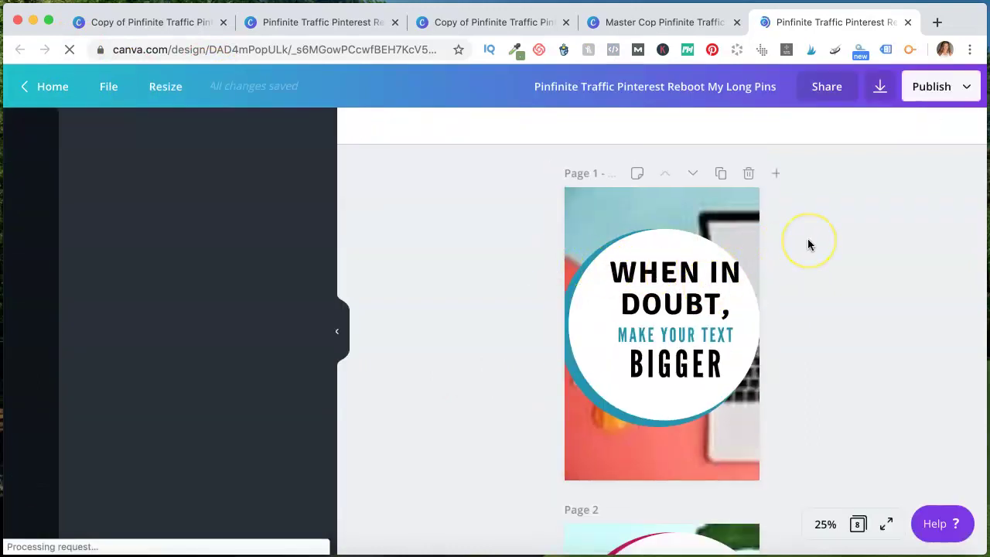
scroll(804, 232, "down", 5)
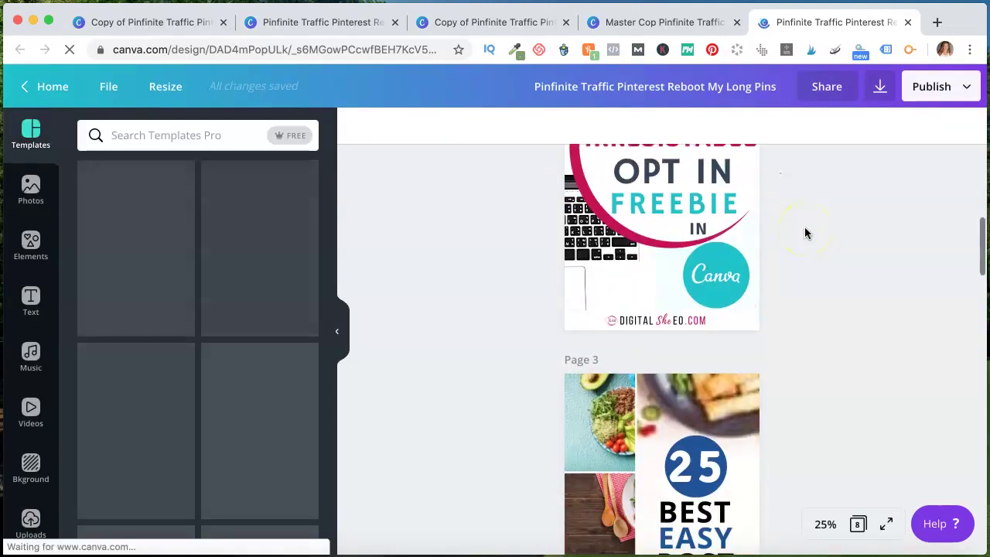
scroll(804, 232, "down", 8)
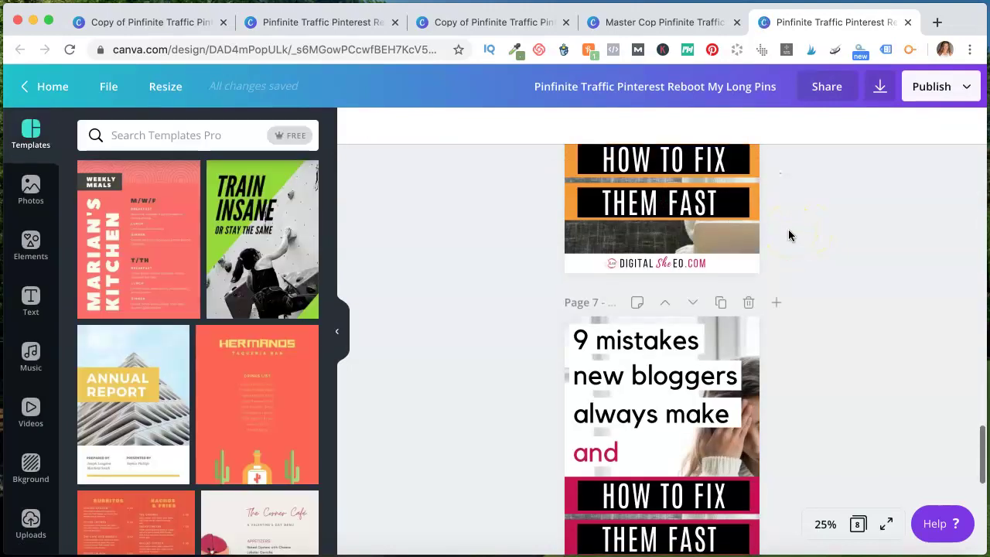
Check the background photos and layouts of the pins on pages 5 to 8 in the reloaded design
scroll(788, 229, "up", 3)
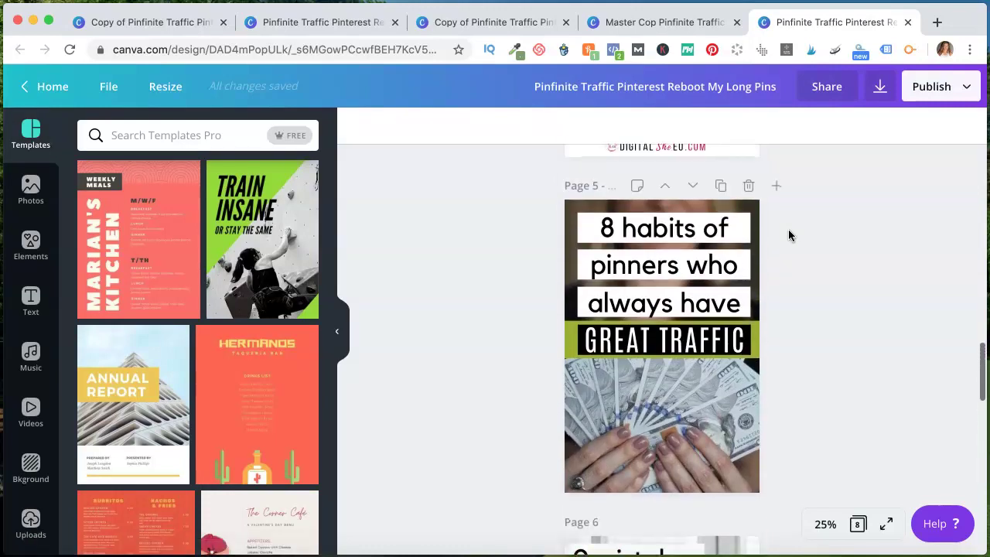
scroll(789, 235, "down", 6)
scroll(789, 235, "up", 3)
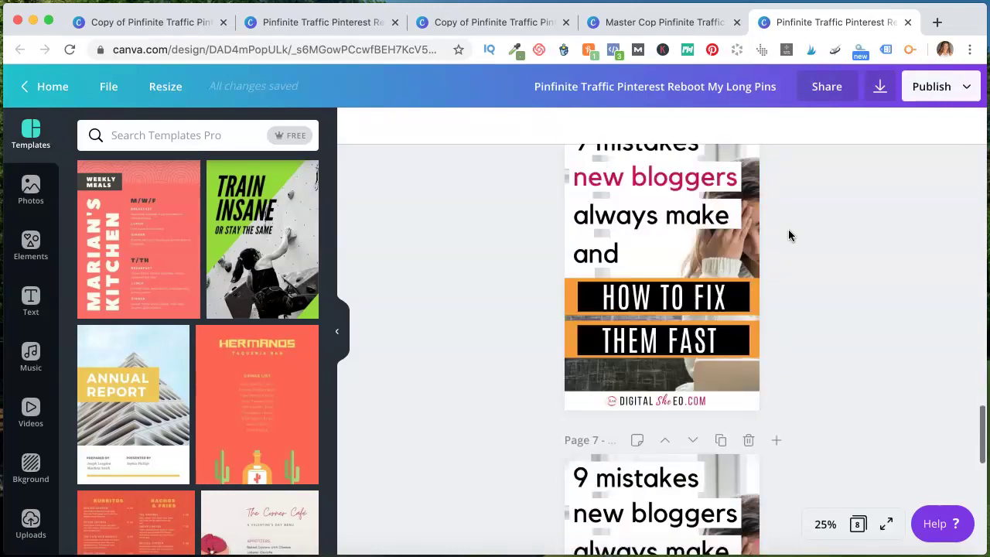
scroll(788, 235, "up", 6)
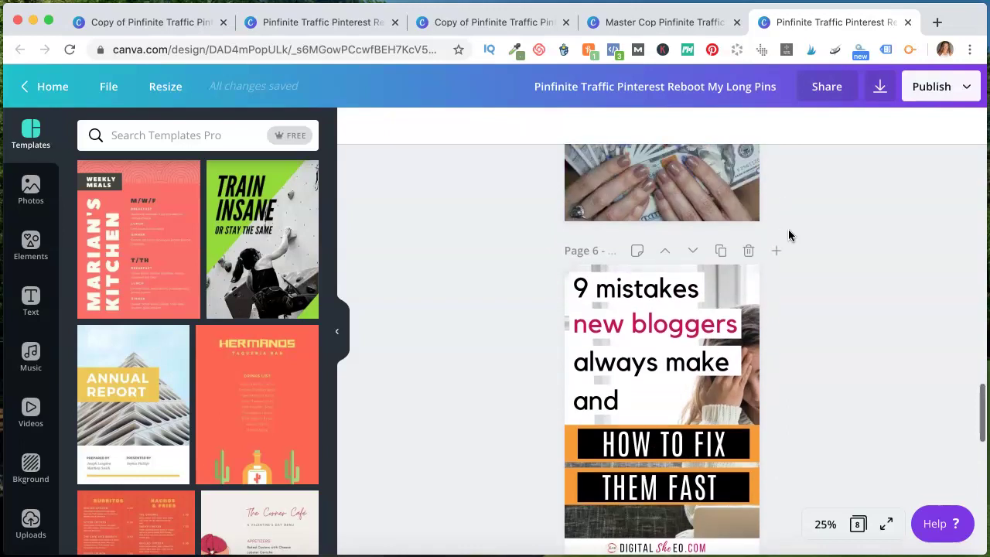
scroll(789, 235, "down", 1)
scroll(788, 229, "down", 4)
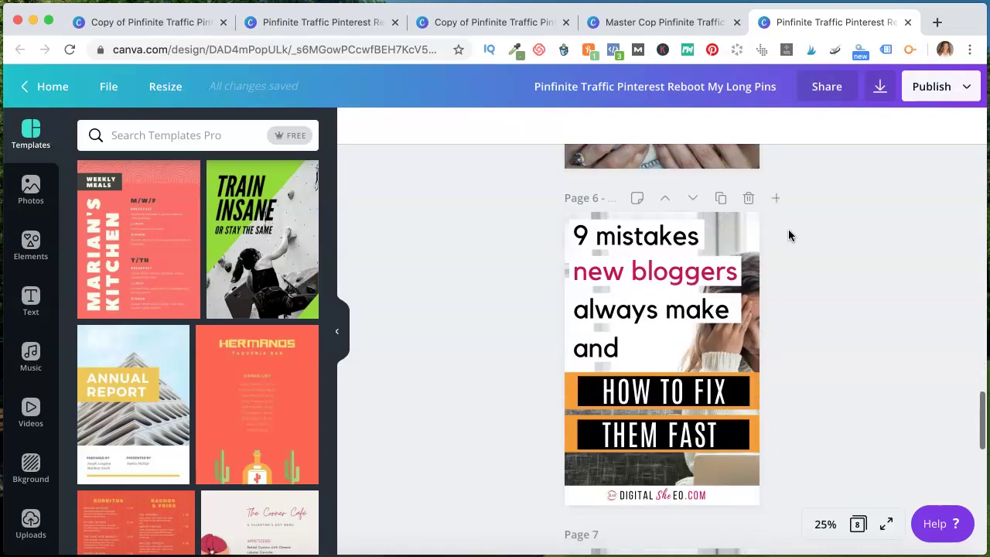
scroll(788, 229, "down", 4)
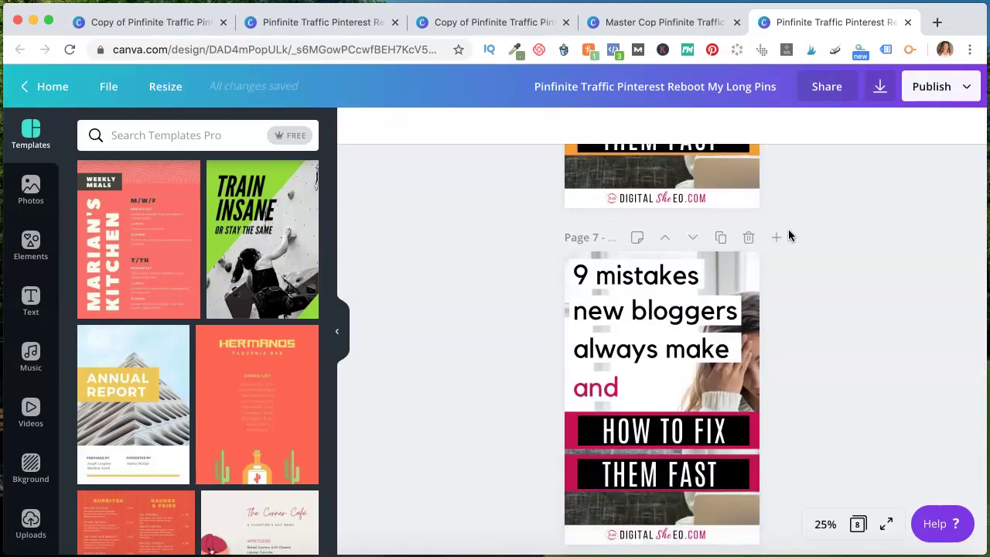
scroll(788, 228, "up", 2)
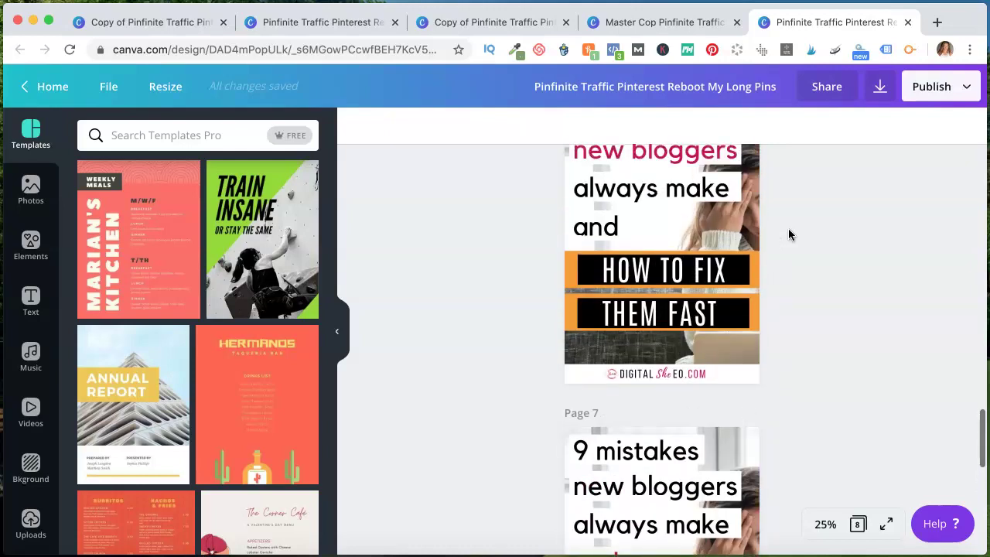
scroll(788, 228, "down", 5)
scroll(788, 231, "down", 15)
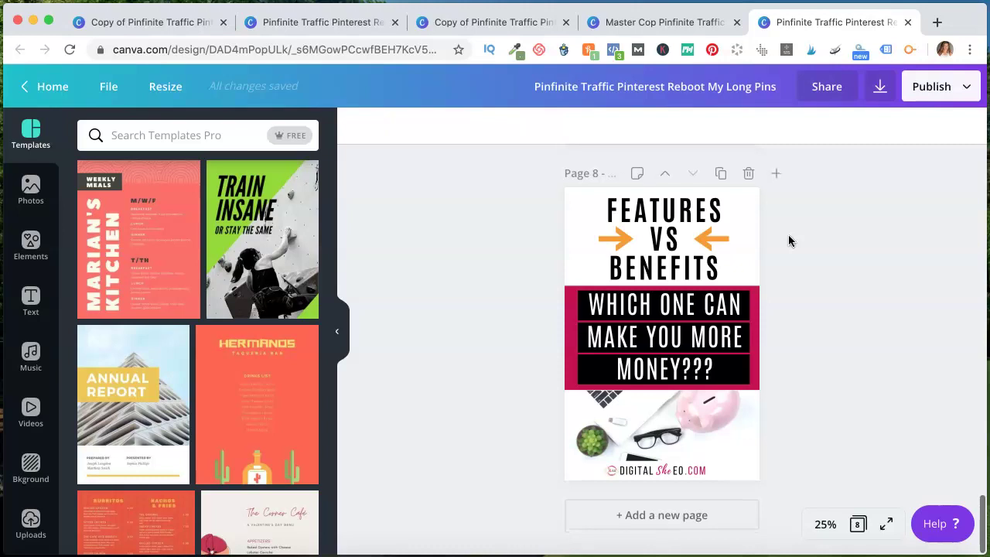
scroll(777, 265, "up", 10)
scroll(777, 265, "up", 13)
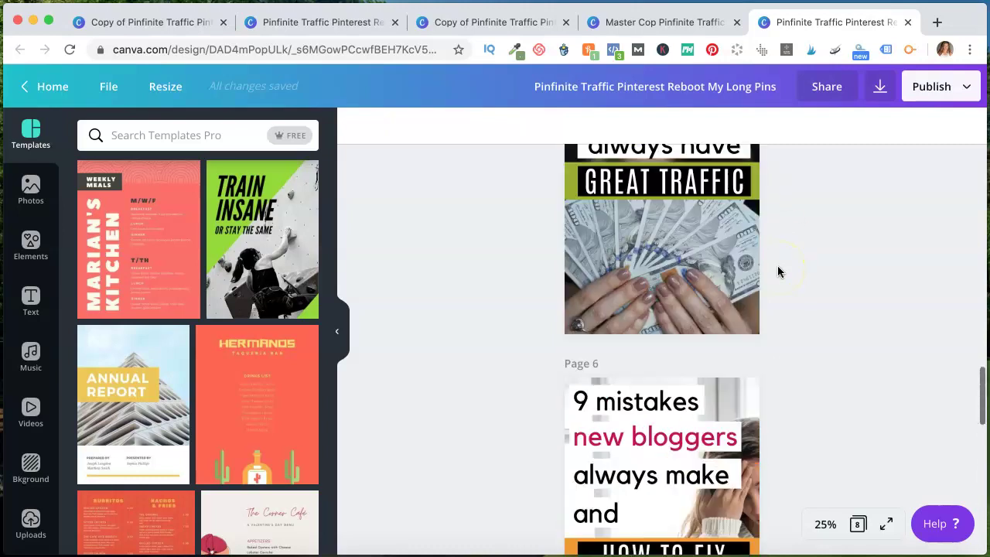
scroll(777, 266, "down", 5)
scroll(777, 265, "down", 15)
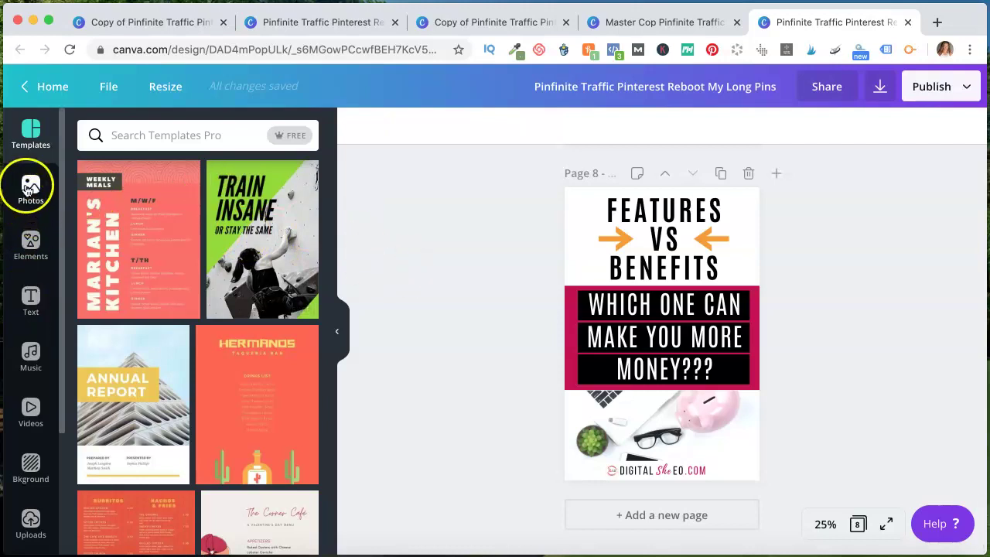
Examine the document, brand, photo and default colour palettes offered for the magenta band on page 8
left_click(568, 297)
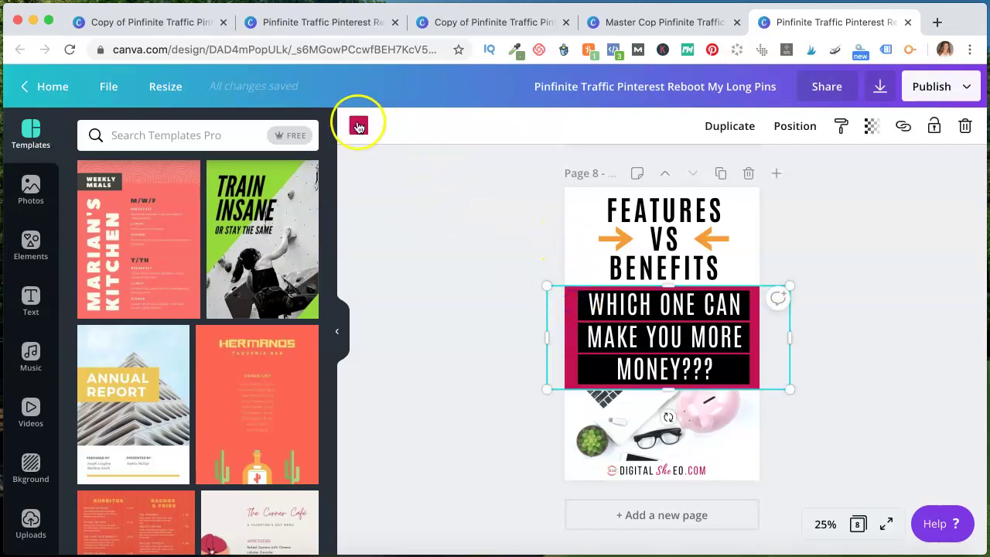
left_click(358, 126)
scroll(315, 171, "down", 1)
scroll(316, 171, "down", 4)
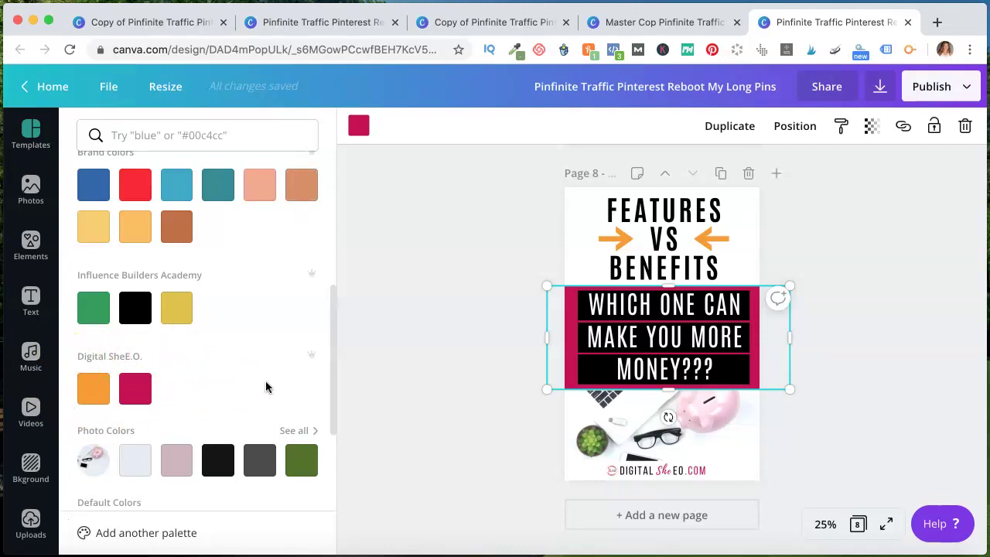
scroll(265, 382, "up", 5)
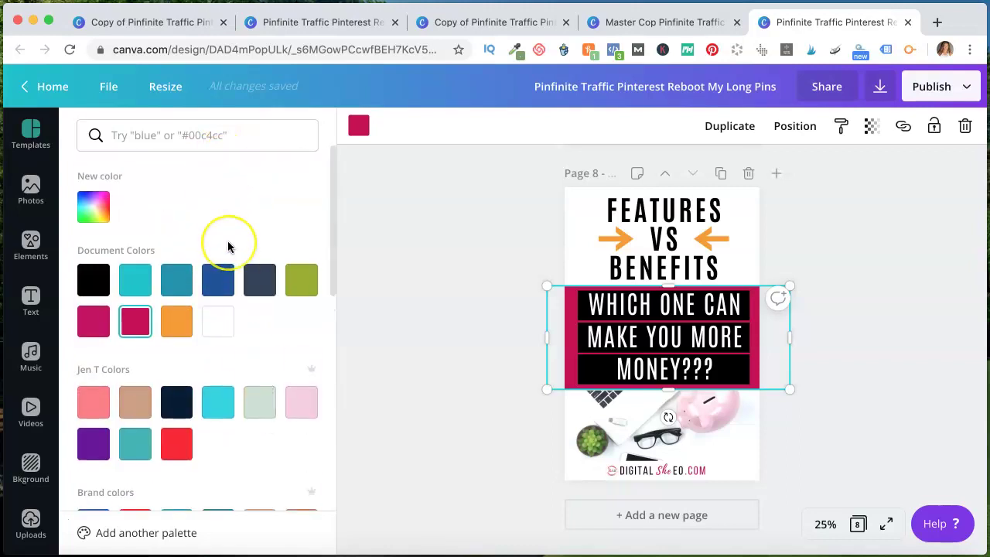
scroll(228, 246, "down", 1)
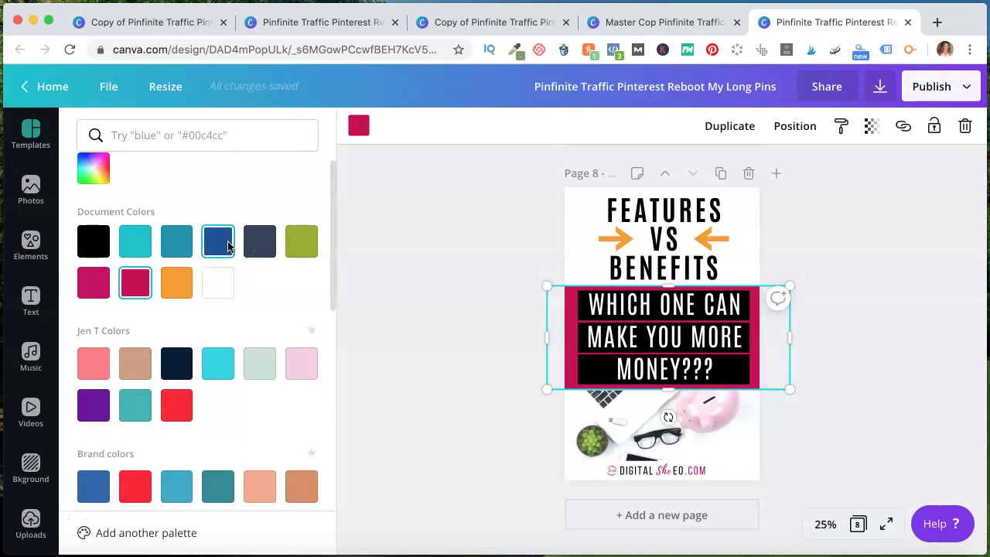
scroll(228, 246, "down", 4)
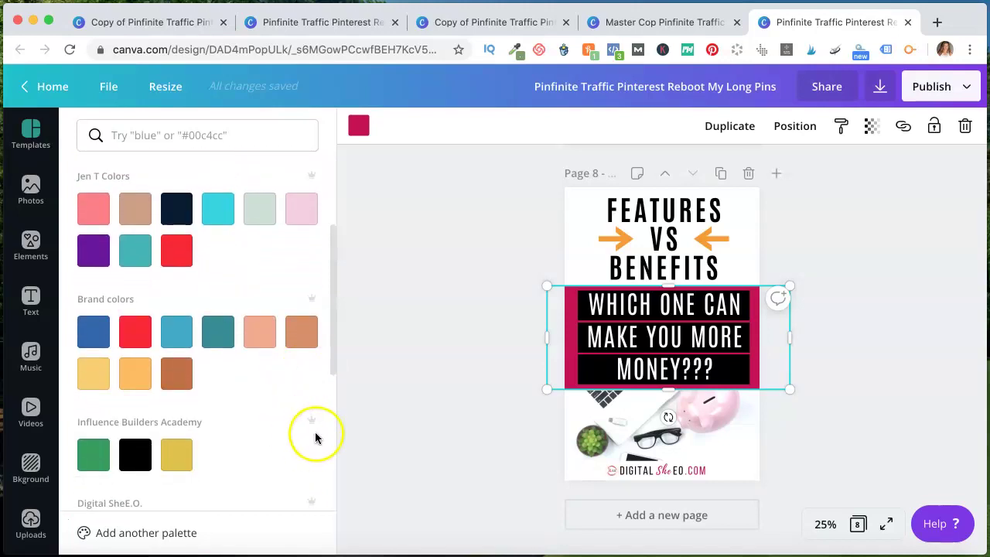
scroll(312, 448, "down", 2)
scroll(313, 472, "down", 5)
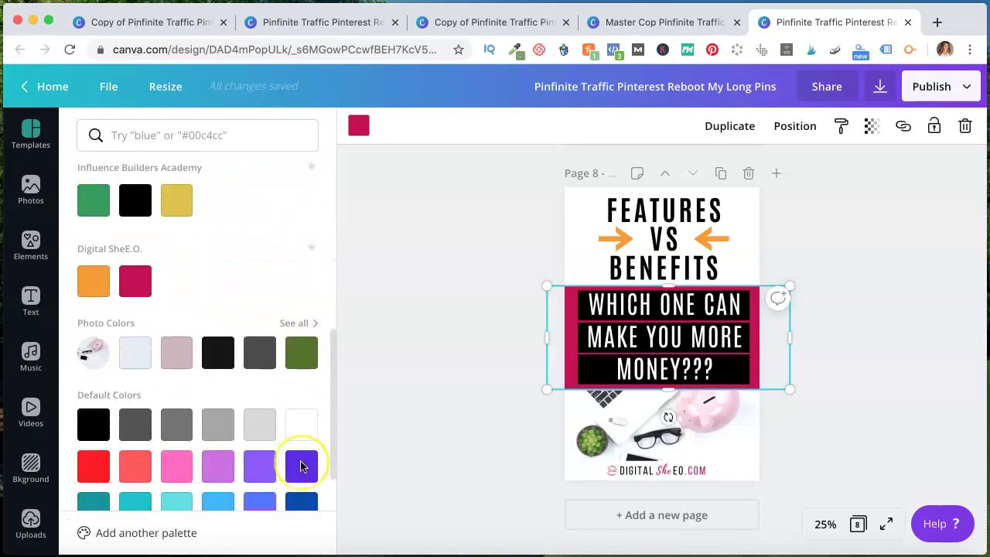
scroll(301, 466, "down", 1)
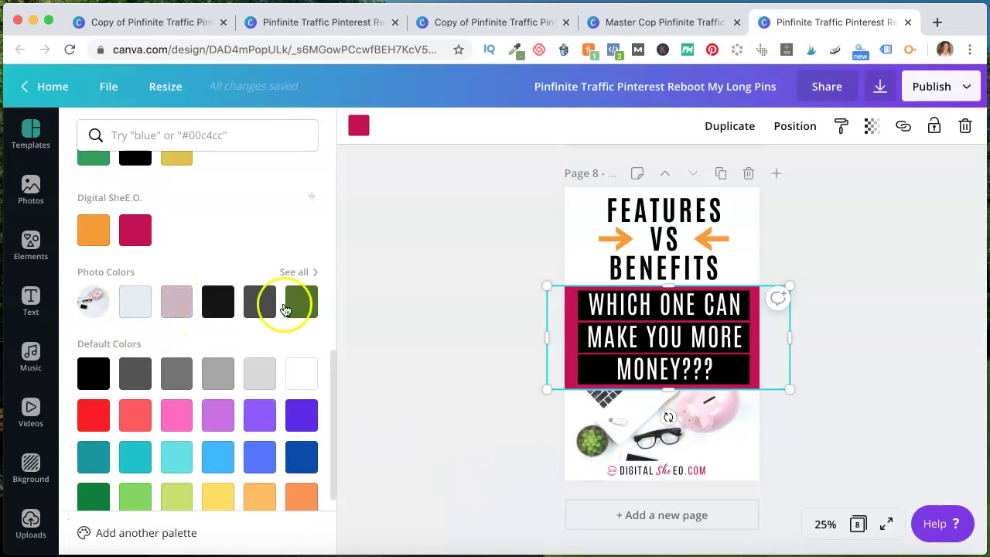
left_click(307, 274)
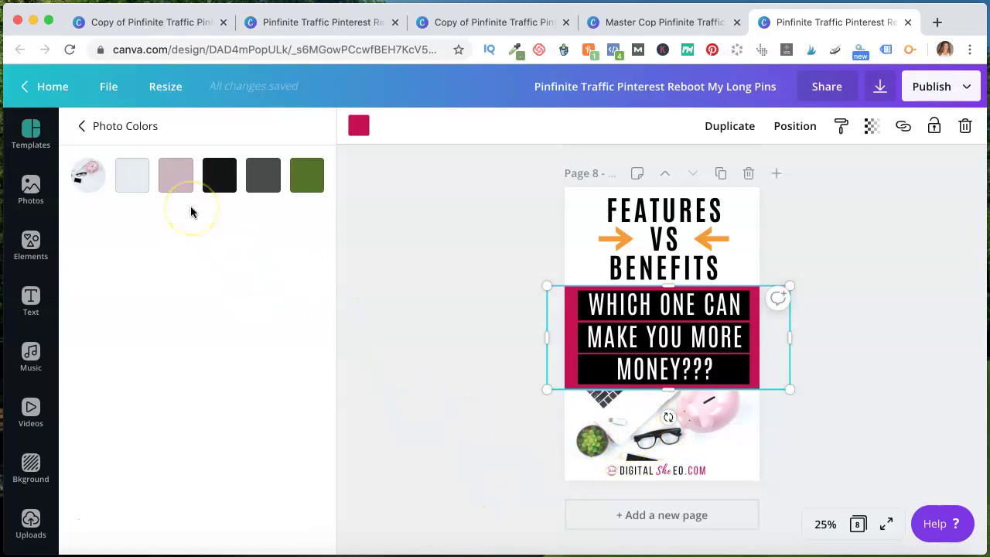
left_click(81, 125)
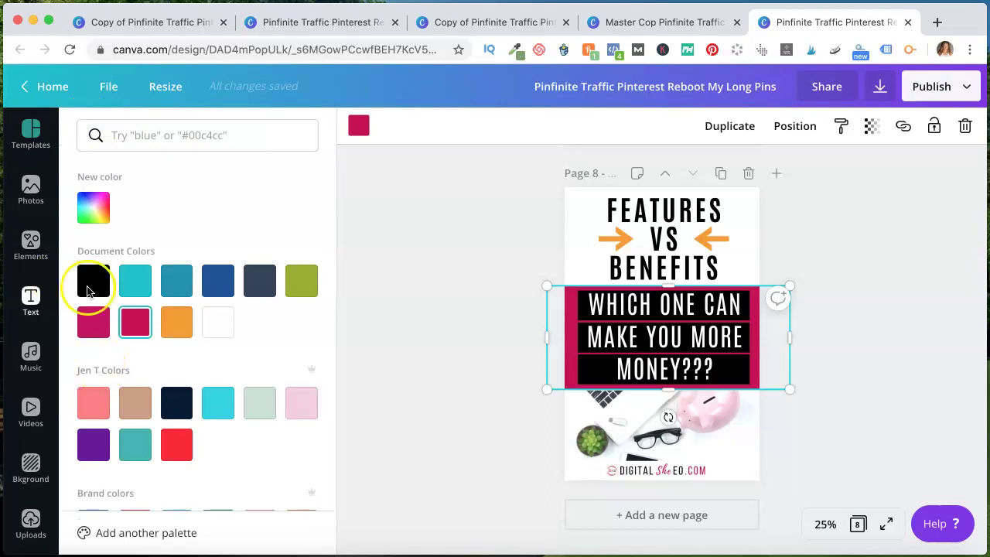
Select the background photo of the "9 mistakes" pin on page 6 and open the photo library
left_click(681, 433)
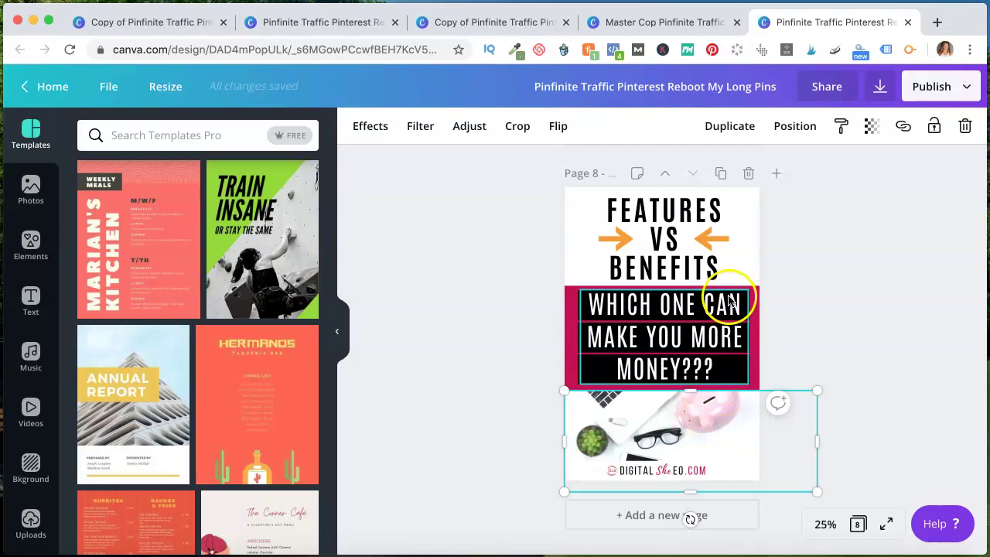
scroll(736, 266, "up", 6)
scroll(736, 263, "up", 3)
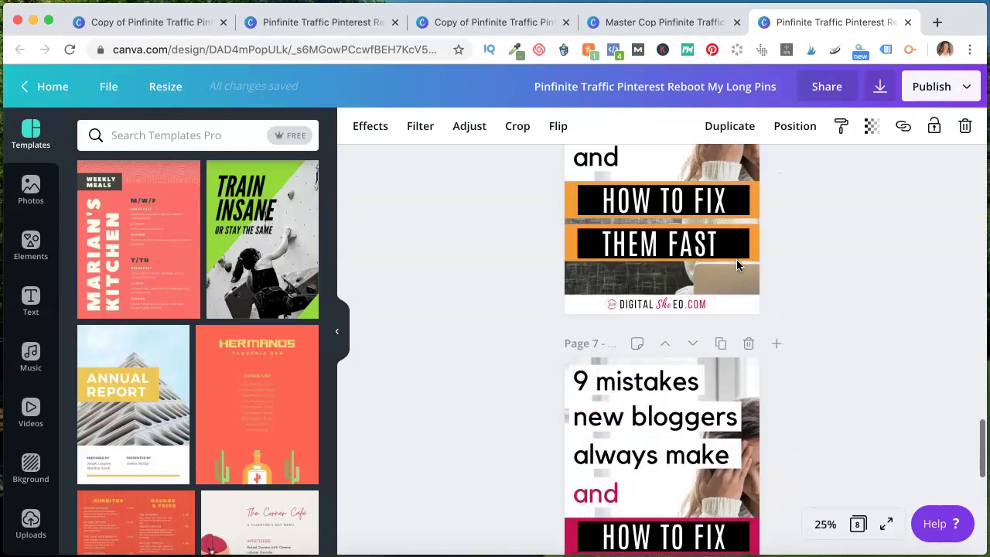
left_click(744, 247)
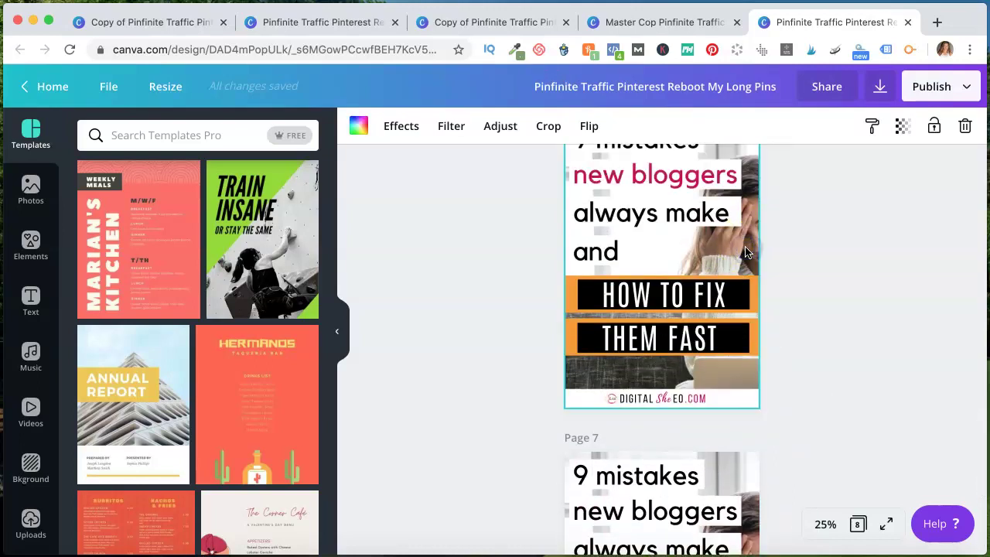
left_click(37, 187)
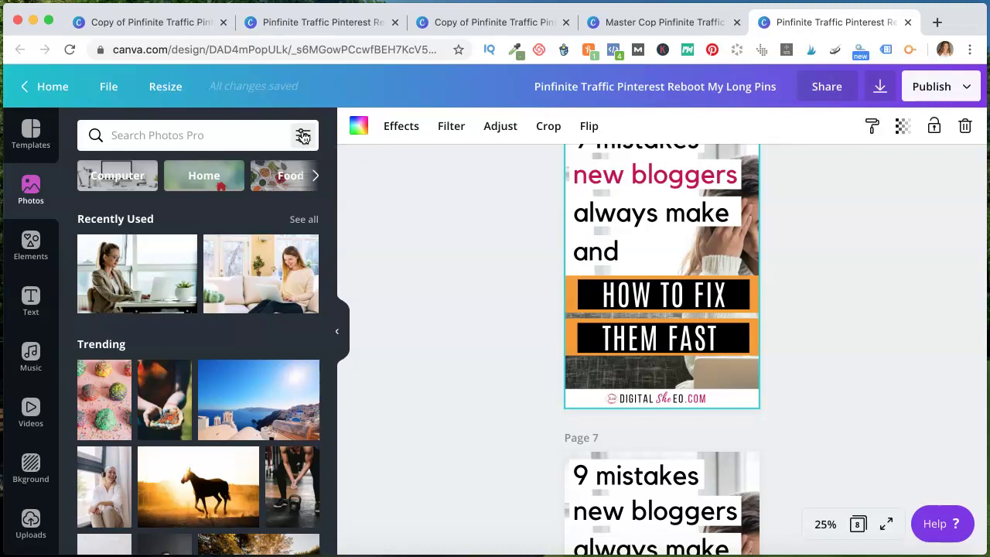
Filter the photo library to show only Pro photos
left_click(302, 136)
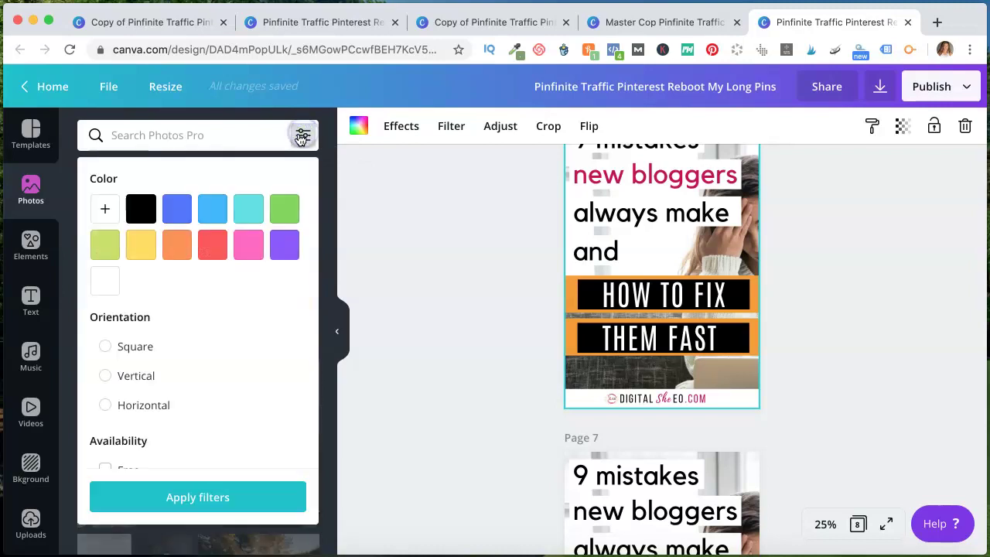
scroll(204, 345, "down", 2)
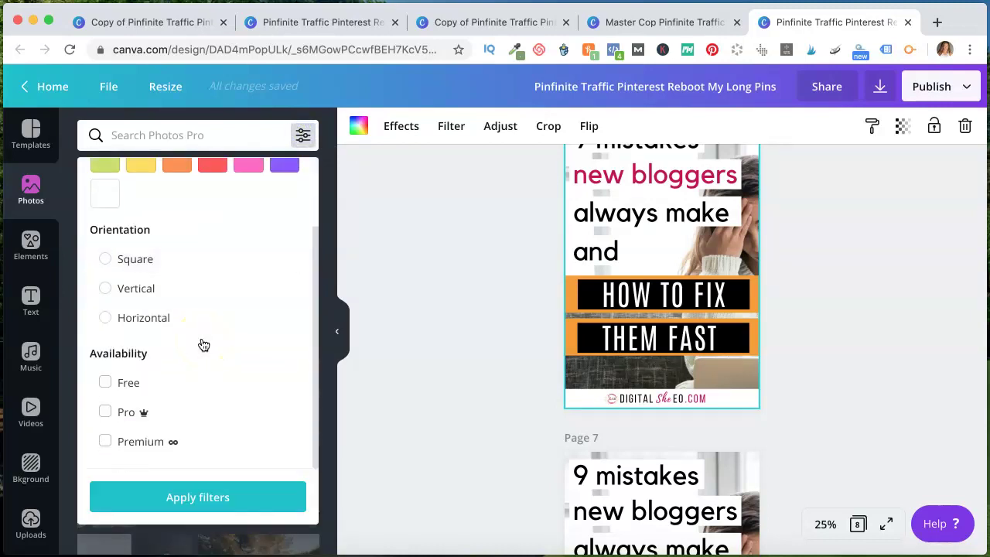
scroll(203, 345, "up", 2)
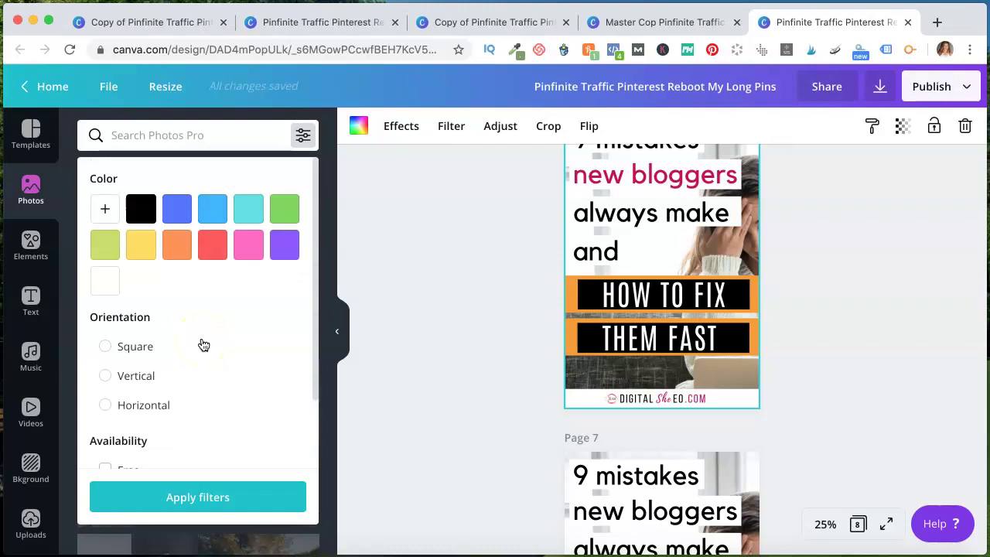
scroll(204, 345, "down", 2)
left_click(106, 412)
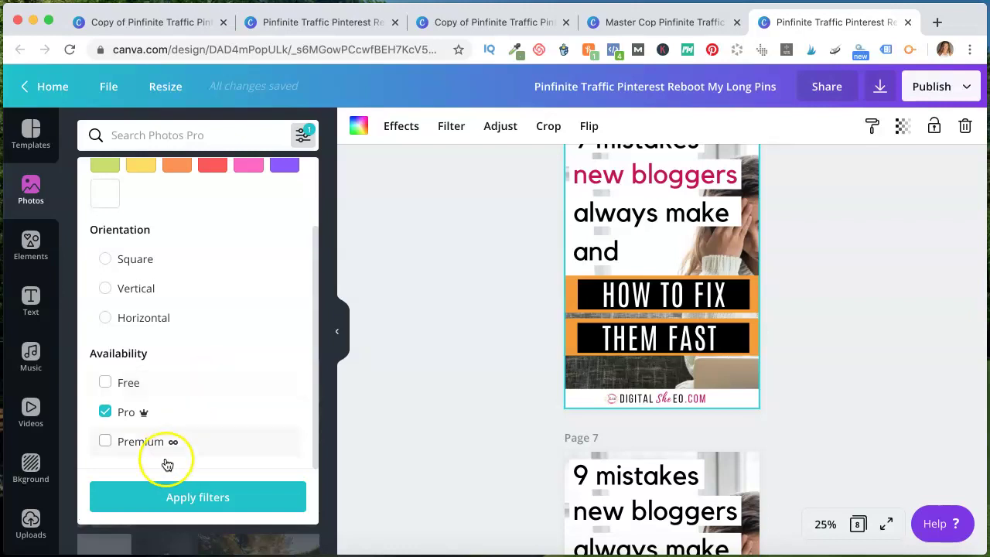
scroll(194, 446, "up", 2)
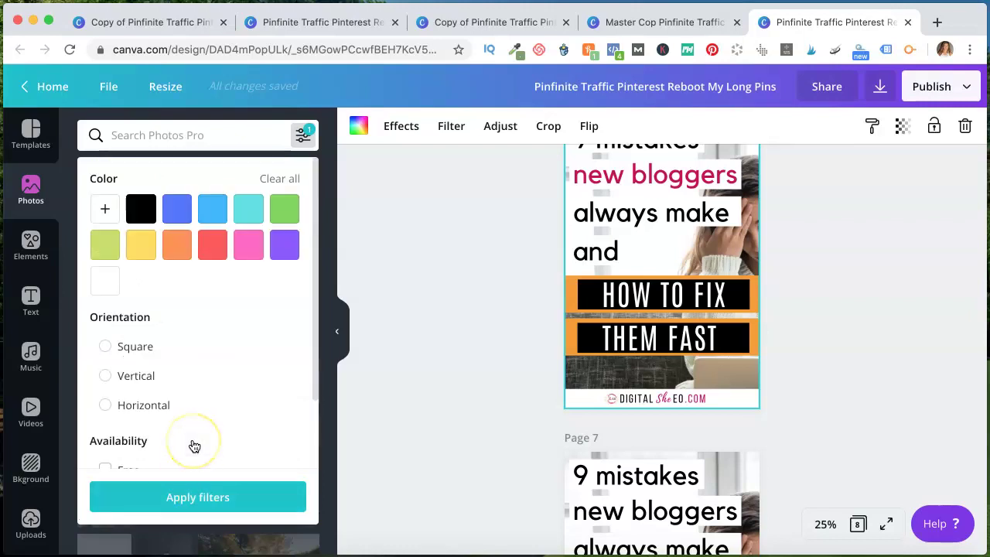
scroll(194, 446, "down", 2)
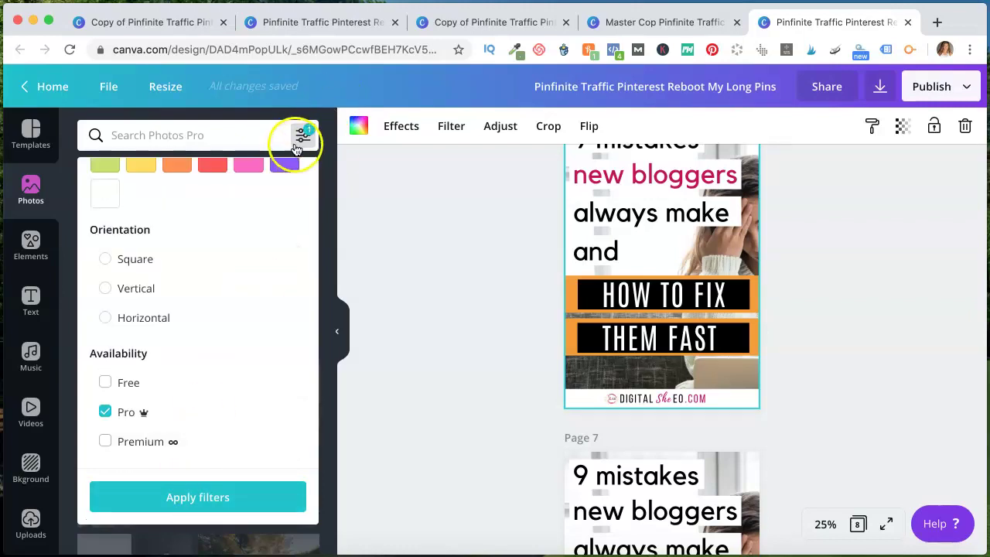
left_click(193, 500)
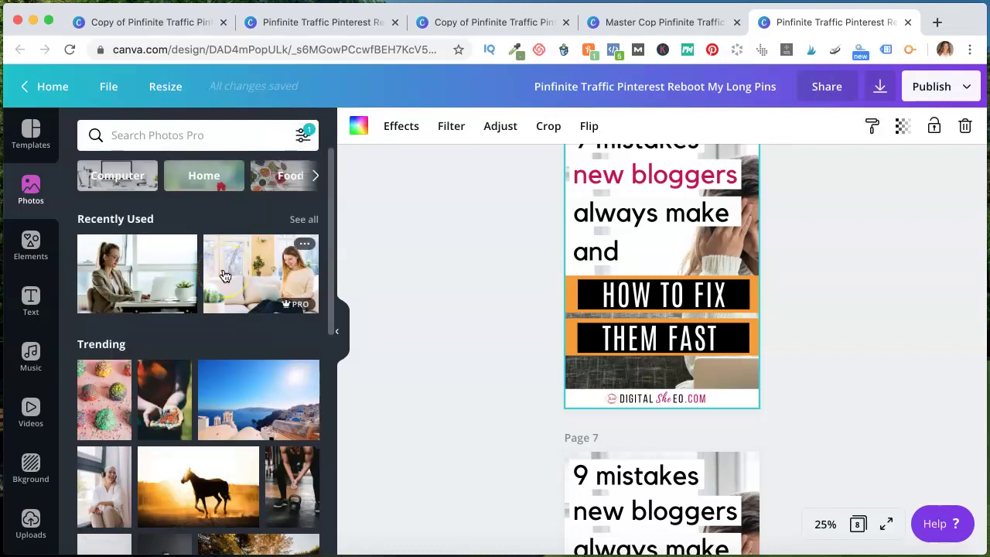
Search the photo library for "frustrated girl"
scroll(225, 276, "down", 5)
scroll(225, 276, "down", 2)
scroll(224, 276, "up", 7)
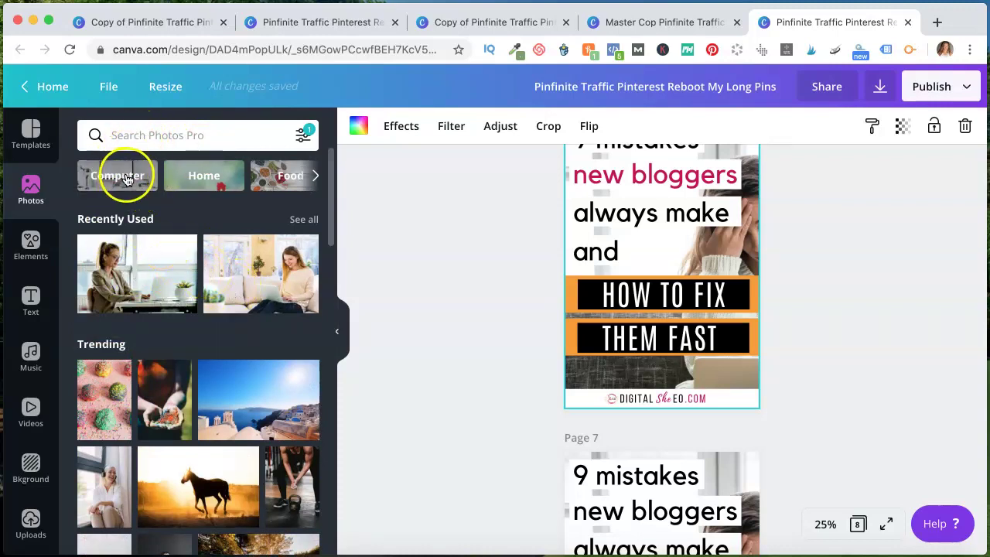
left_click(186, 130)
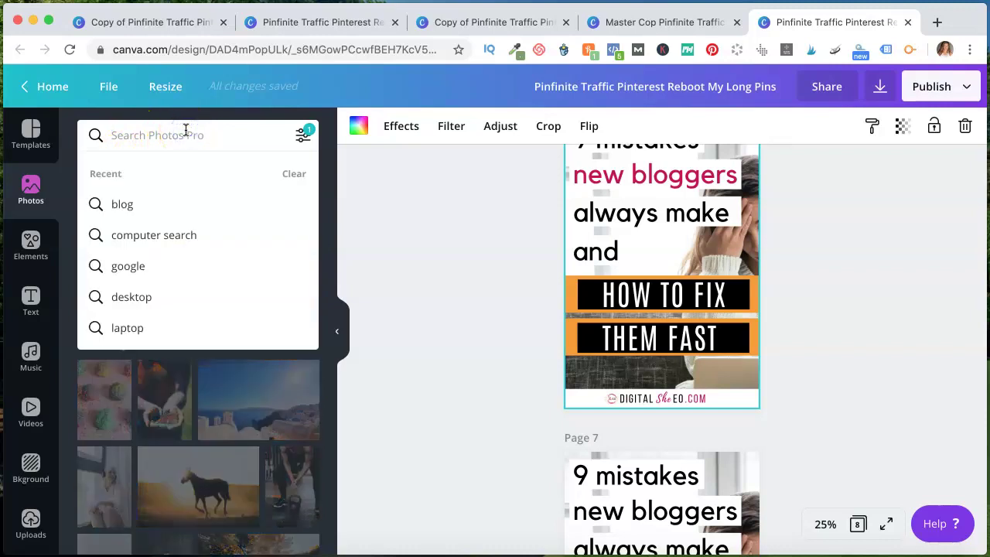
type("frustrated girl")
key("Return")
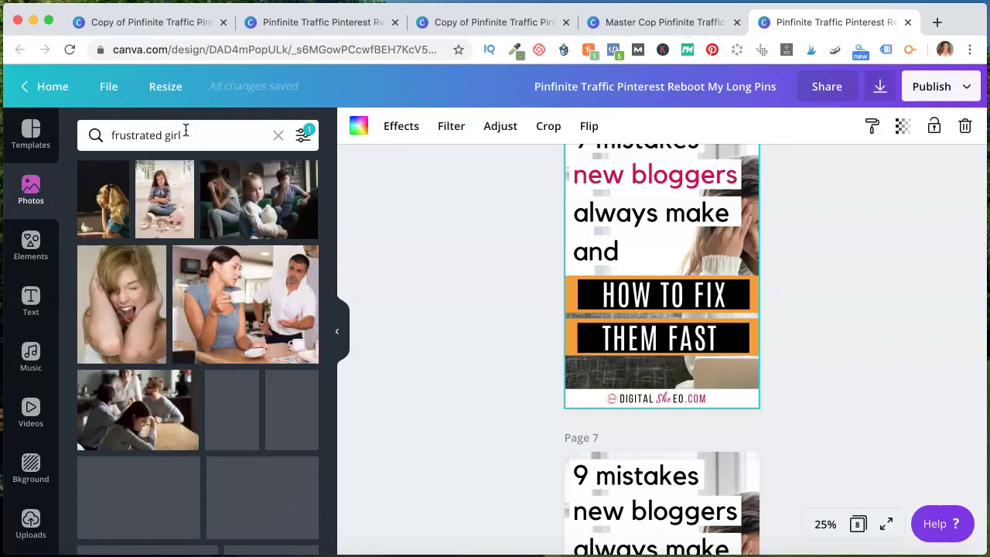
Replace the background photo of the "9 mistakes" pin on page 6 with the woman clutching her head at a laptop
scroll(238, 274, "down", 1)
scroll(237, 274, "down", 10)
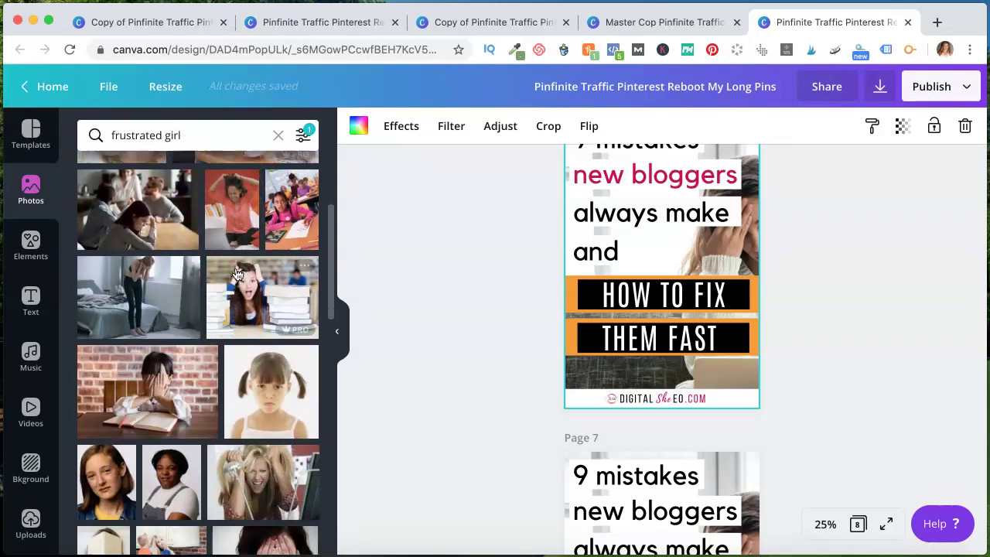
scroll(237, 273, "down", 10)
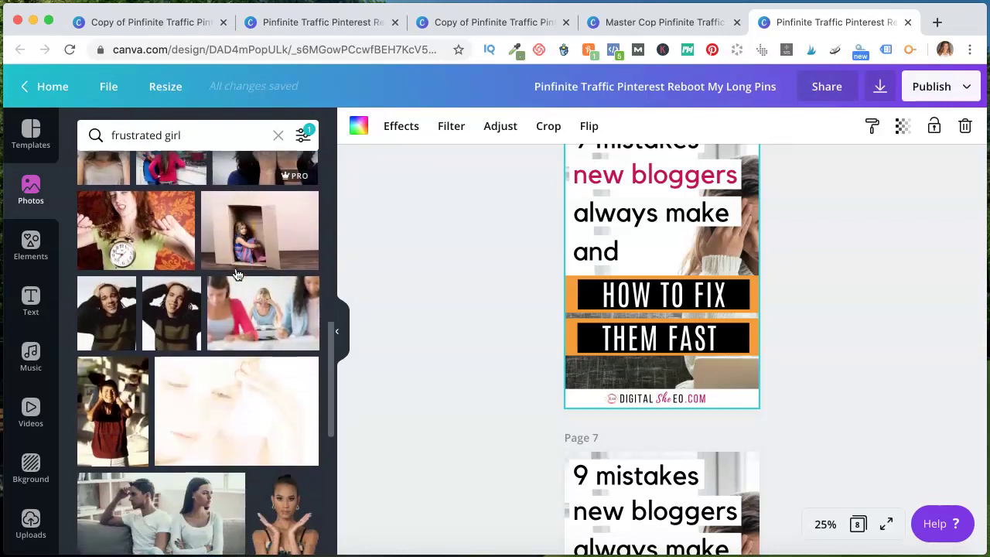
scroll(238, 274, "down", 2)
left_click_drag(137, 335, 133, 320)
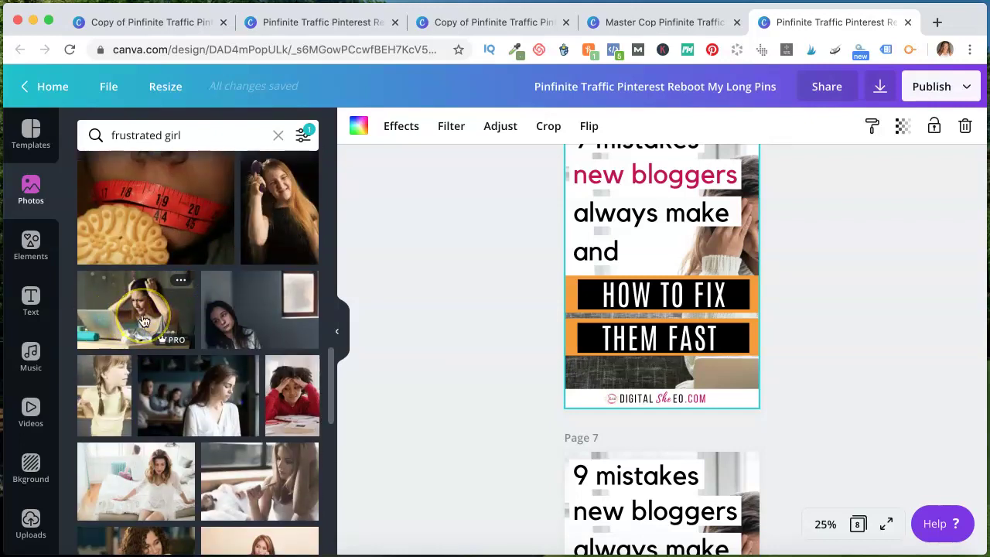
scroll(763, 247, "up", 3)
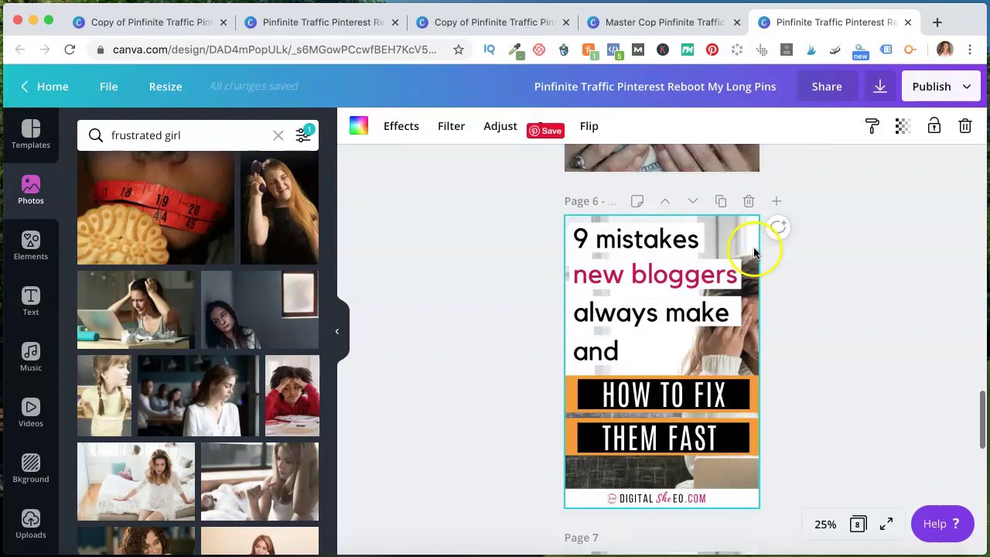
left_click_drag(144, 302, 743, 227)
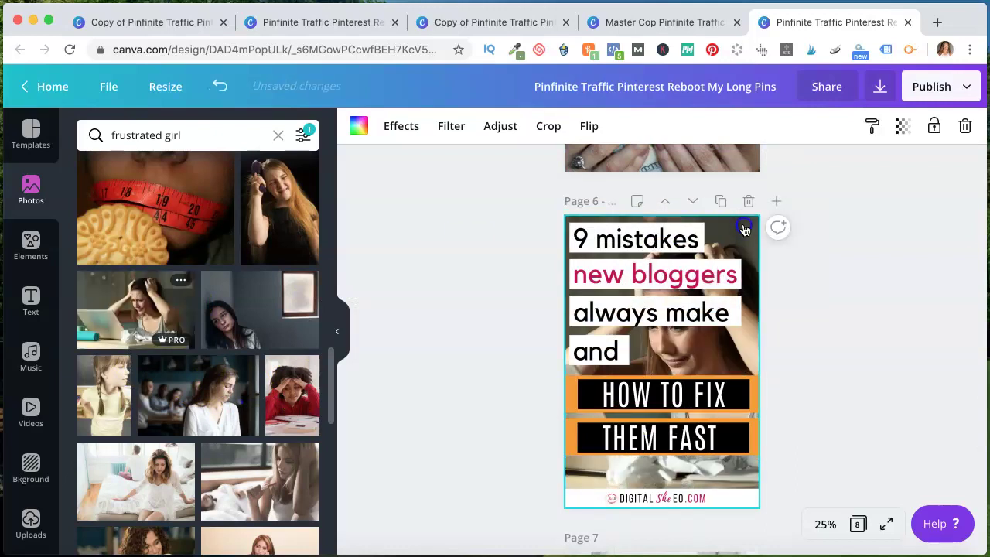
Reposition the new photo within page 6 so the woman sits further to the right
double_click(743, 228)
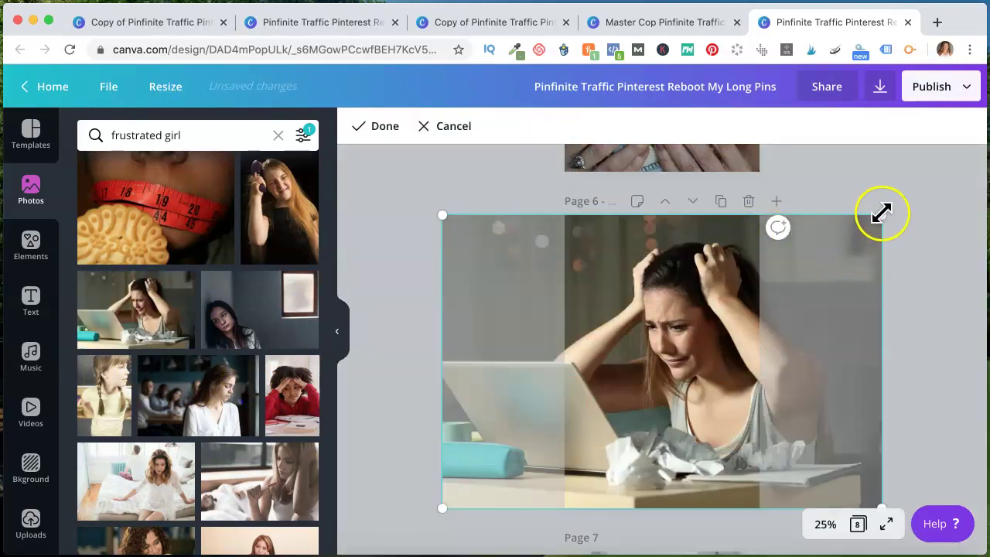
left_click_drag(686, 279, 735, 272)
left_click(411, 279)
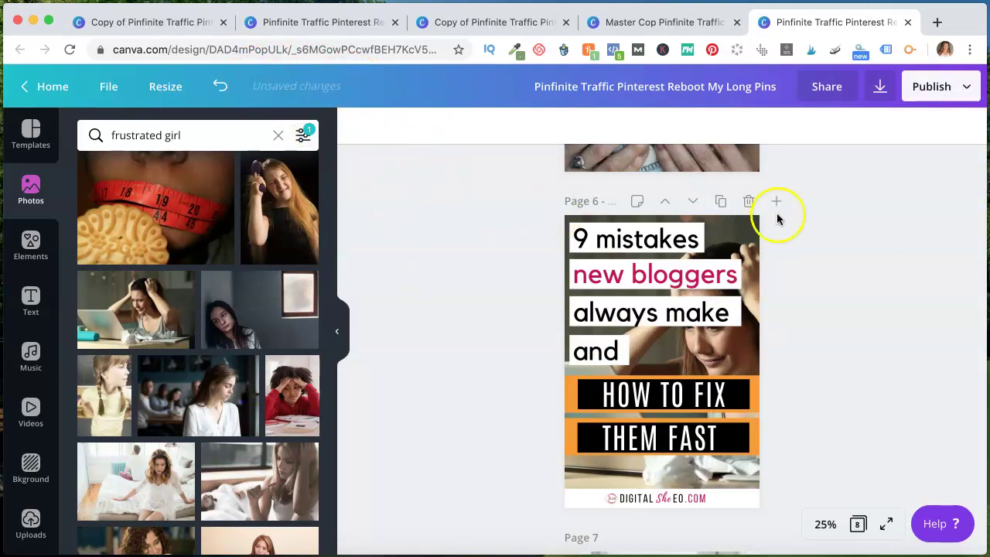
Increase the brightness of the background photo on page 6
left_click(748, 233)
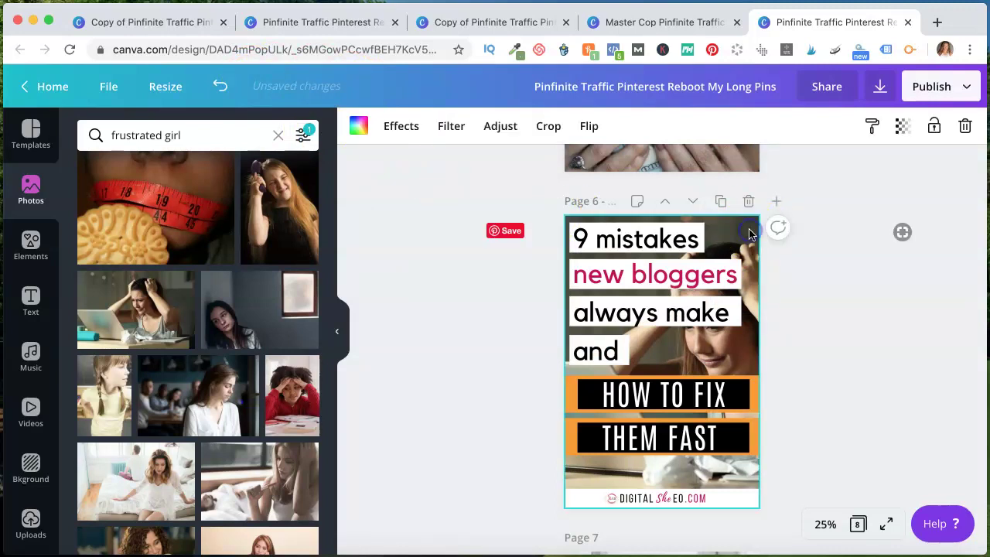
left_click(502, 127)
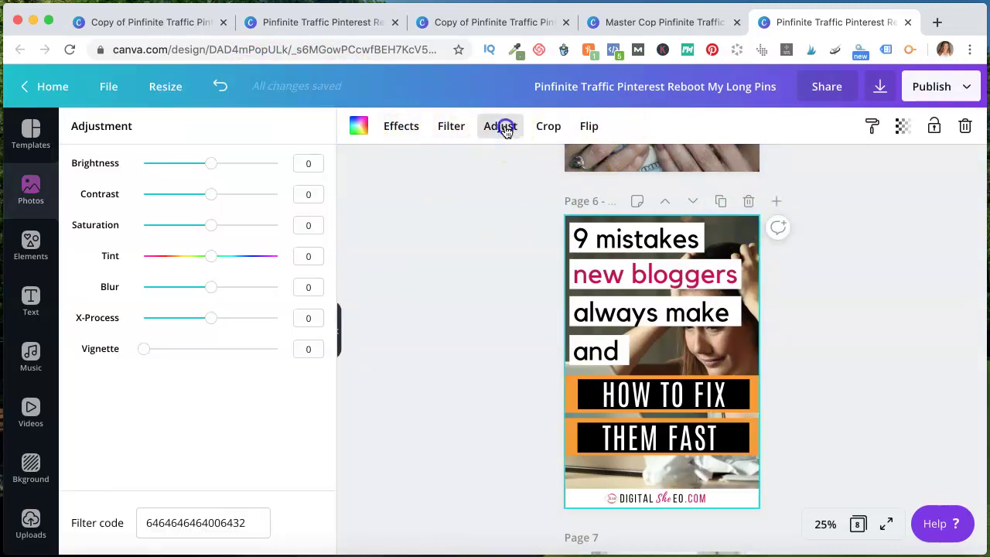
left_click_drag(209, 165, 248, 170)
left_click(444, 239)
Review the pins from page 7 back to page 1, ending at the "Opt In Freebie" pin on page 2
scroll(448, 236, "down", 3)
scroll(447, 238, "down", 5)
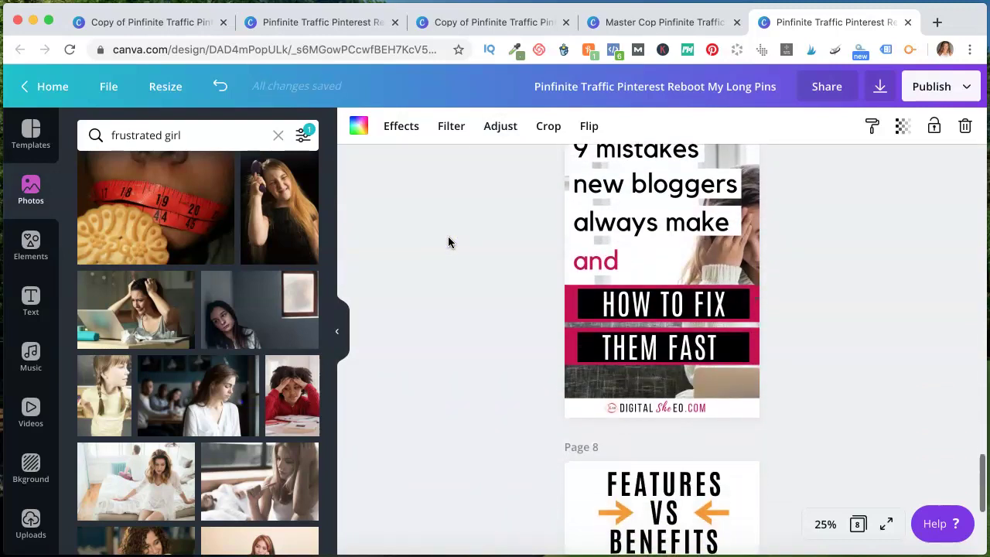
scroll(448, 241, "up", 10)
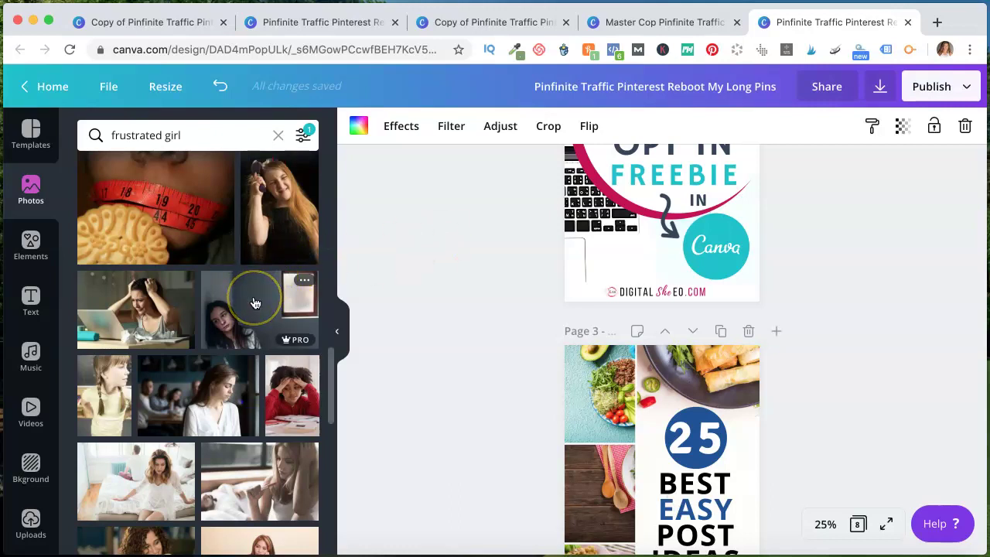
scroll(255, 302, "up", 10)
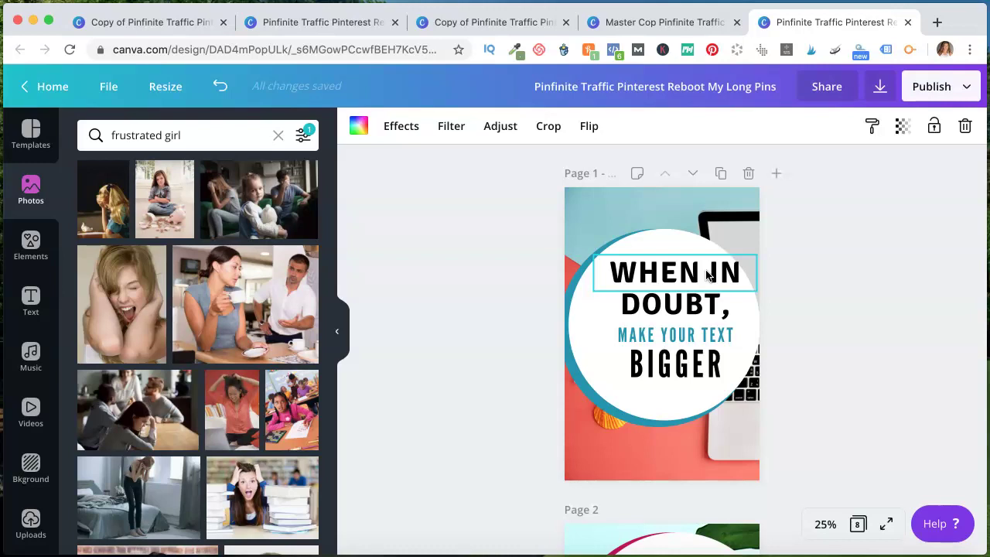
scroll(739, 272, "down", 5)
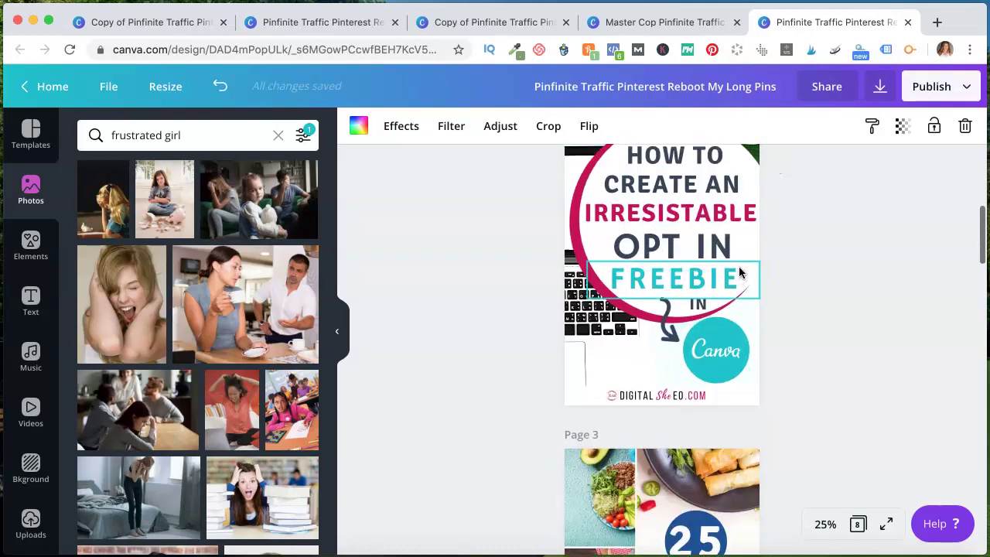
scroll(738, 266, "up", 3)
left_click(737, 234)
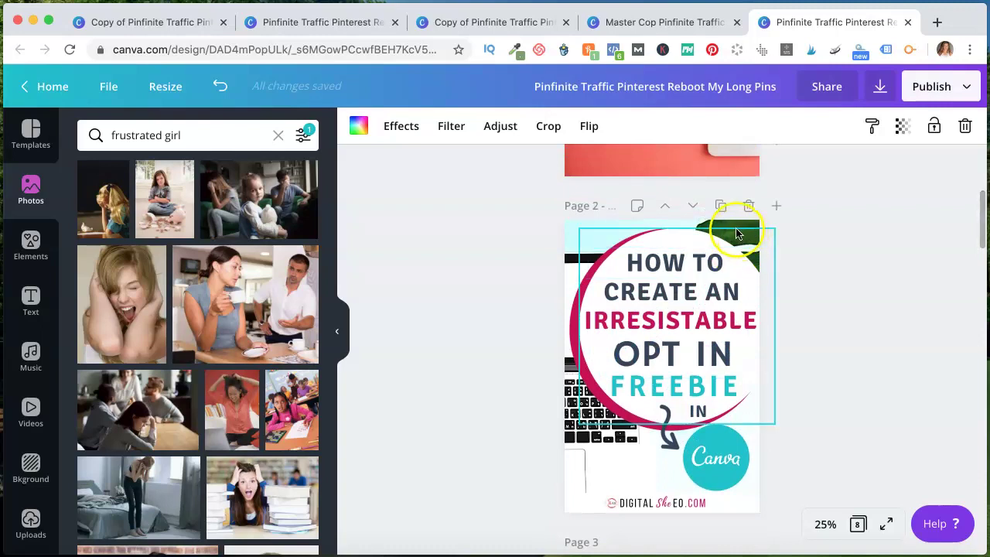
Start a PNG download of page 2 only
left_click(882, 85)
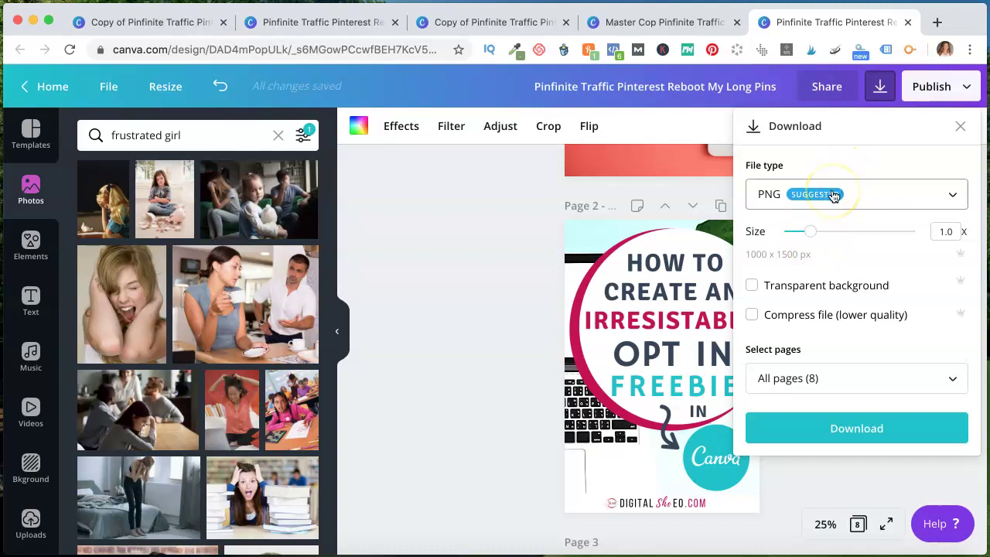
left_click(835, 261)
left_click(843, 379)
left_click(859, 235)
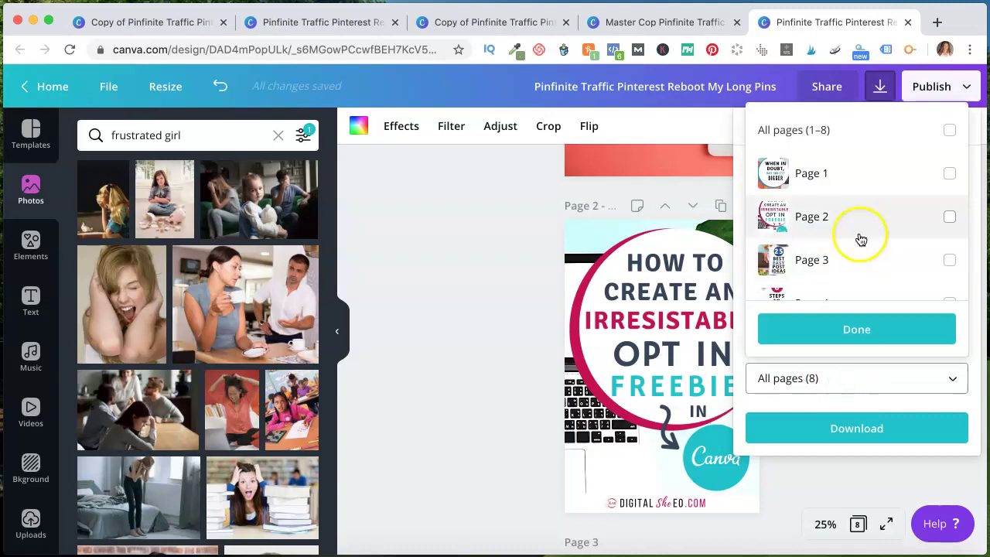
left_click(867, 217)
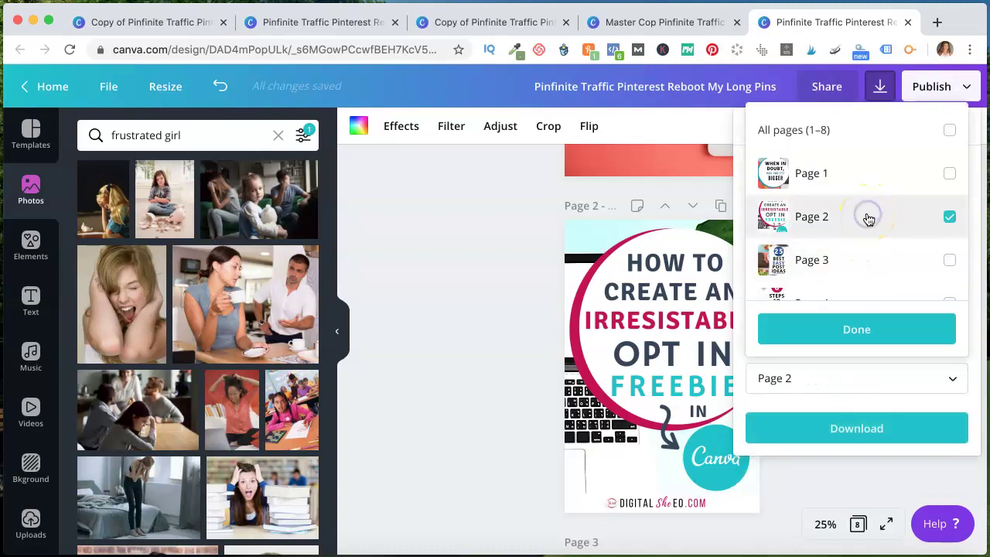
left_click(843, 334)
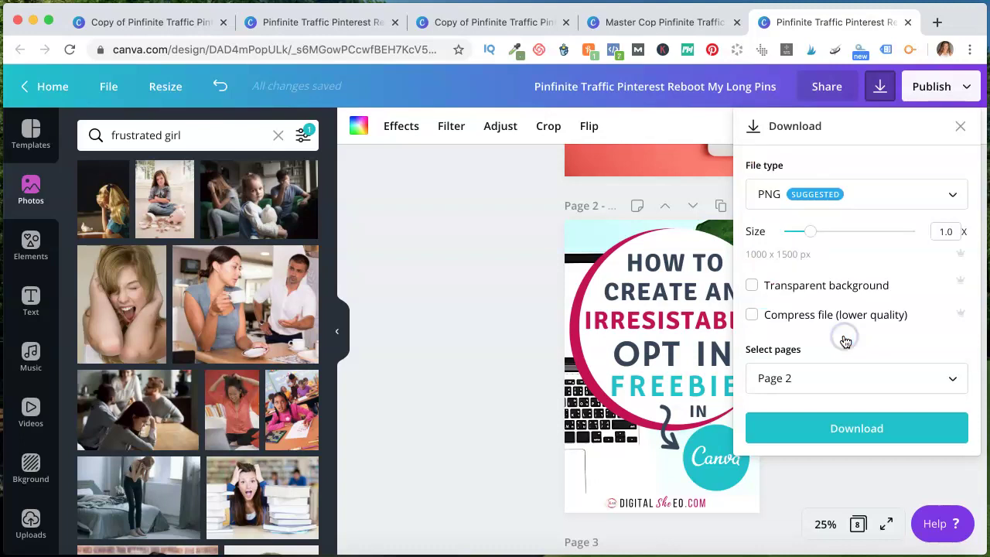
left_click(857, 447)
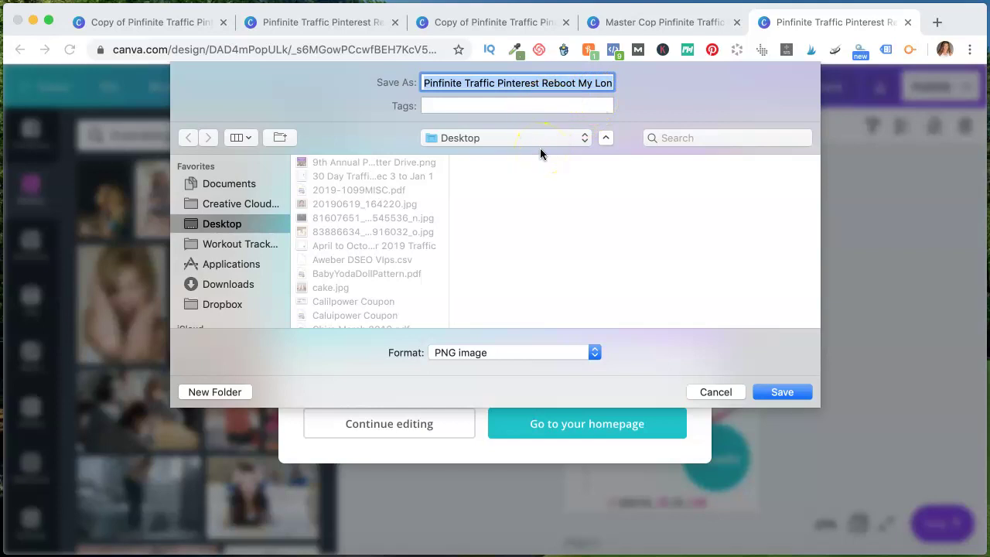
Name the PNG "Create an email freebie in Canva" for saving on the Desktop, cancel the save and return to the design
type("Email ")
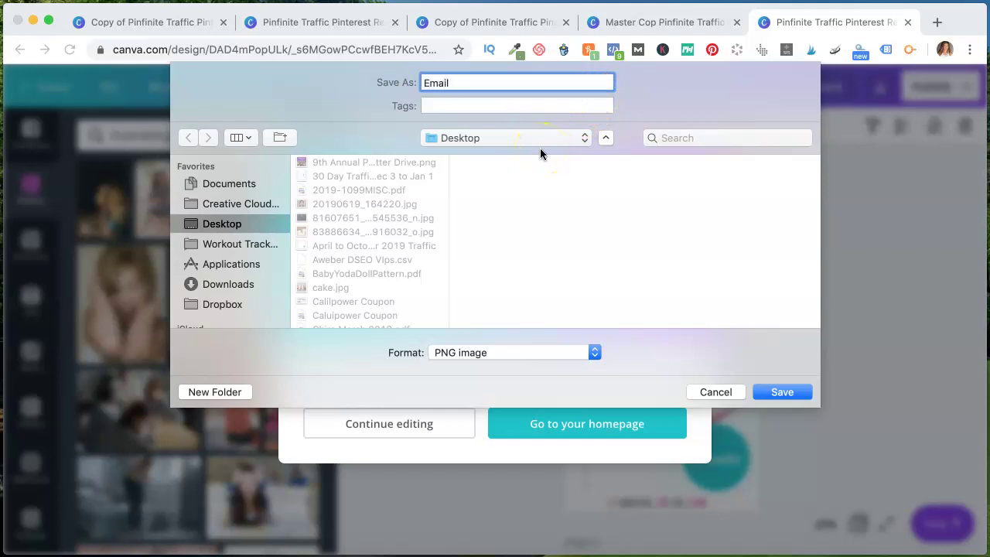
type("Pin")
key("BackSpace")
key("BackSpace")
key("BackSpace")
key("BackSpace")
key("BackSpace")
key("BackSpace")
key("BackSpace")
key("BackSpace")
key("BackSpace")
type("Crate")
key("BackSpace")
key("BackSpace")
key("BackSpace")
type("eate an email freebie in Canva")
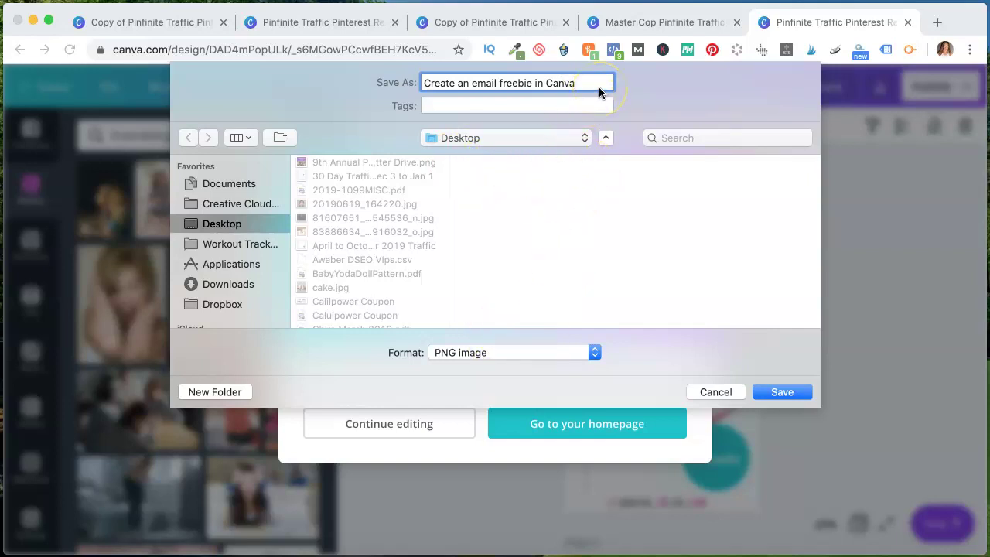
left_click(785, 392)
left_click(778, 394)
left_click(716, 392)
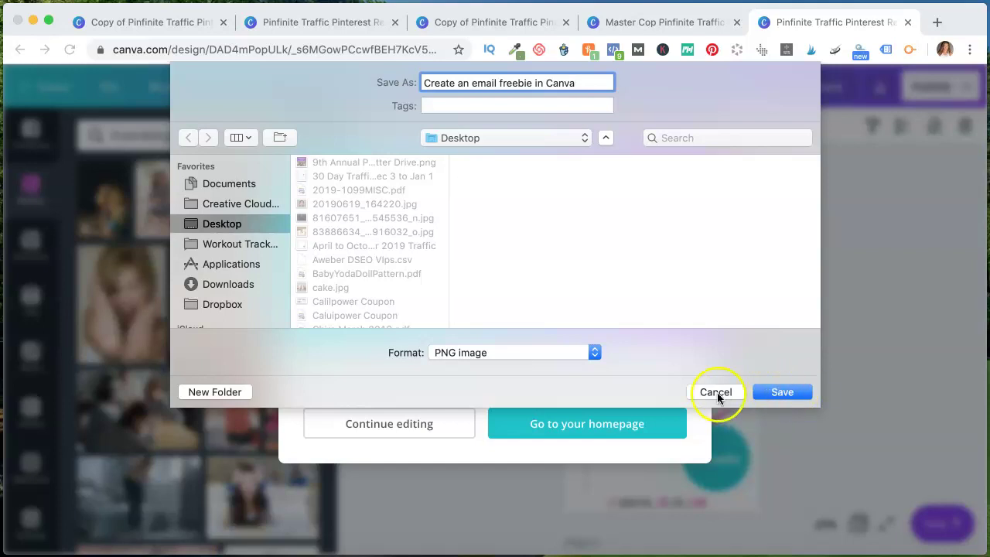
left_click(733, 164)
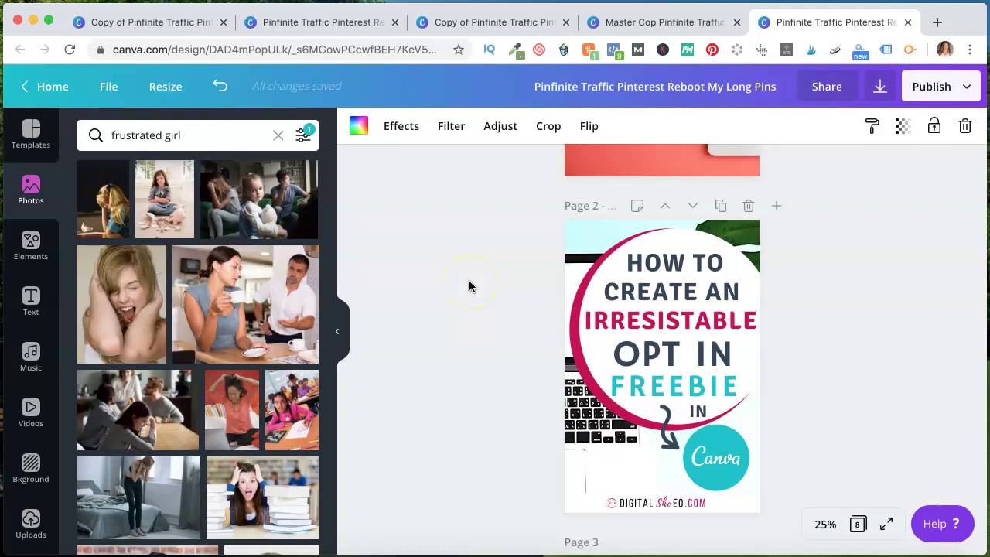
Select the background photo of the "When in doubt" pin on page 1
scroll(469, 282, "up", 5)
left_click(585, 212)
left_click(471, 313)
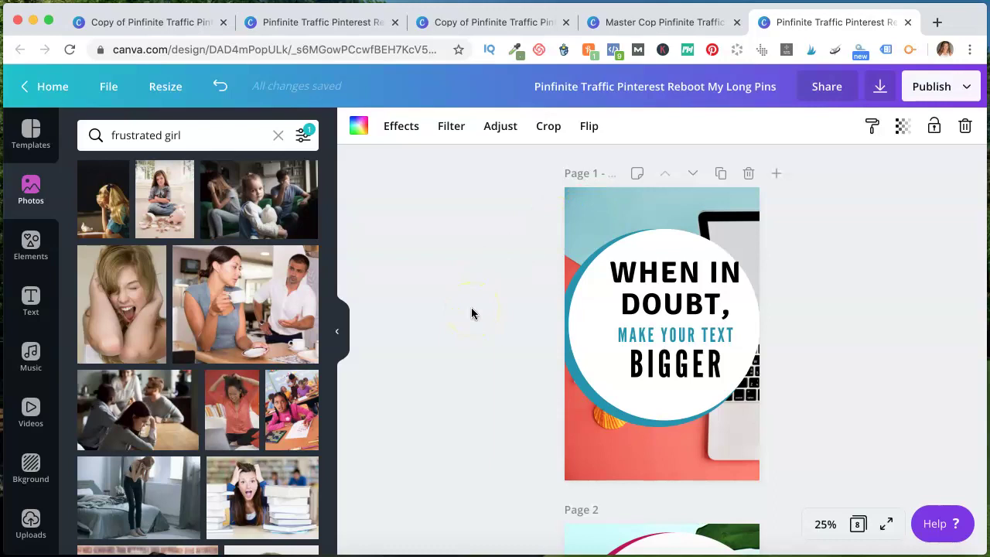
left_click(586, 214)
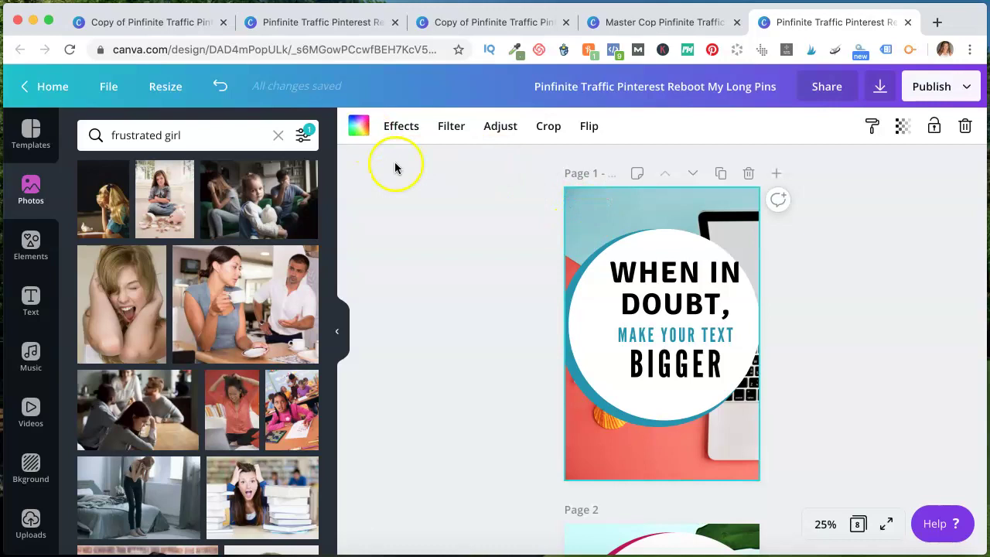
Recolour the white circle behind the text of the "When in doubt" pin on page 1 with the orange document colour
left_click(580, 377)
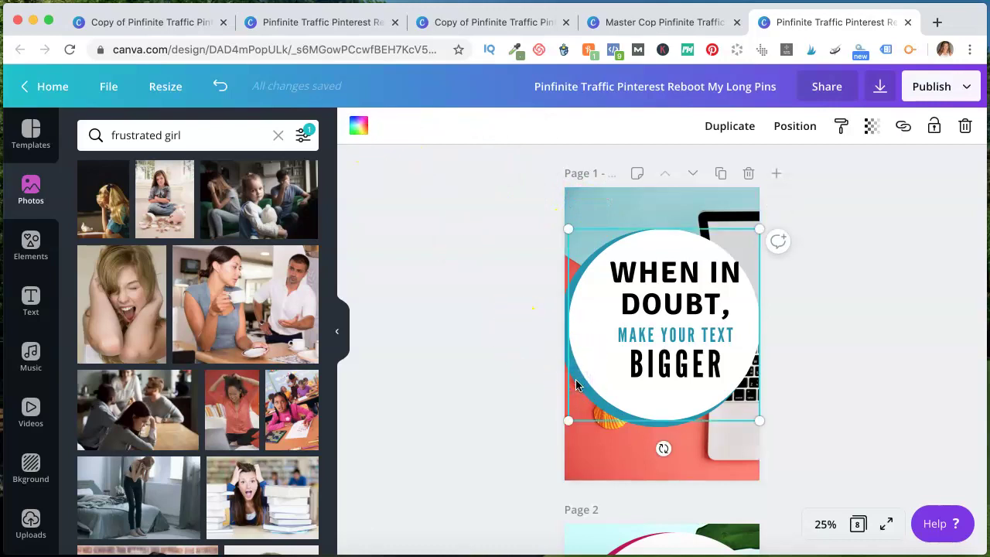
left_click(358, 125)
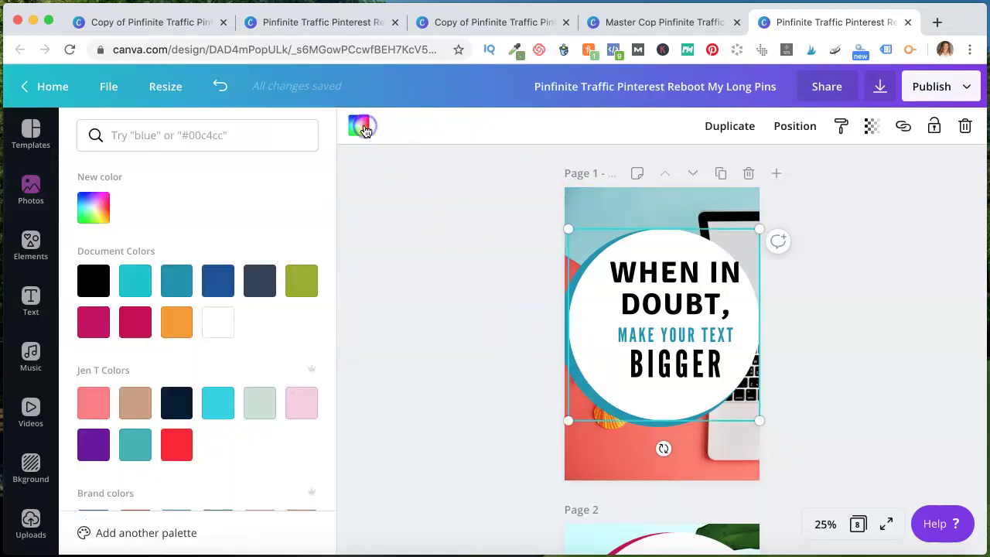
left_click(175, 319)
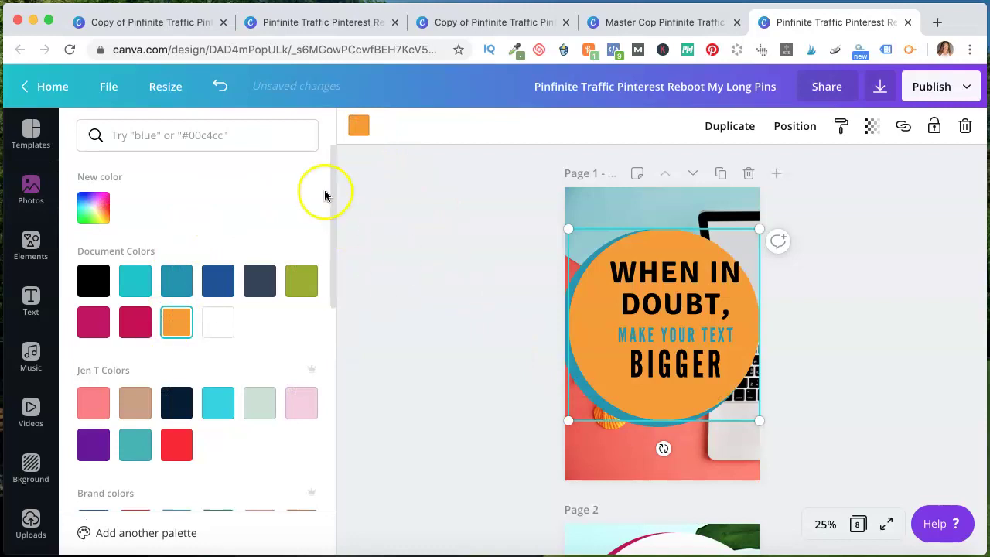
Browse the brand, uploaded and English fonts available for the "WHEN IN" text line on page 1
left_click(652, 272)
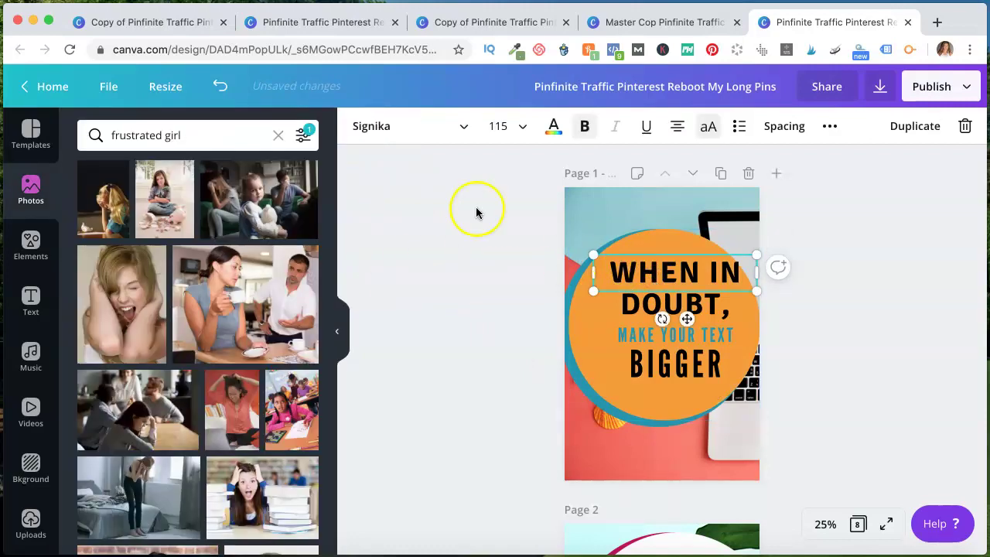
left_click(458, 131)
scroll(229, 314, "down", 2)
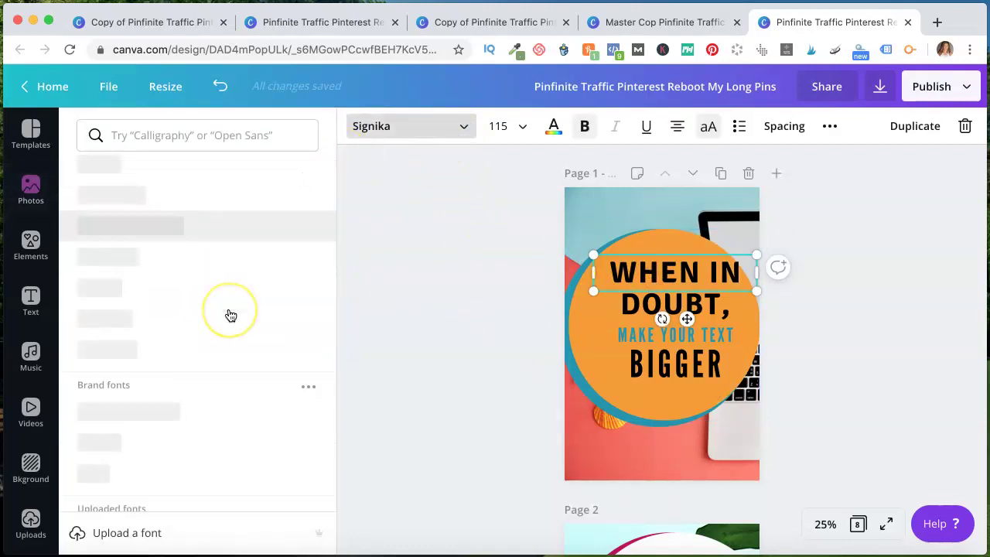
scroll(231, 315, "down", 3)
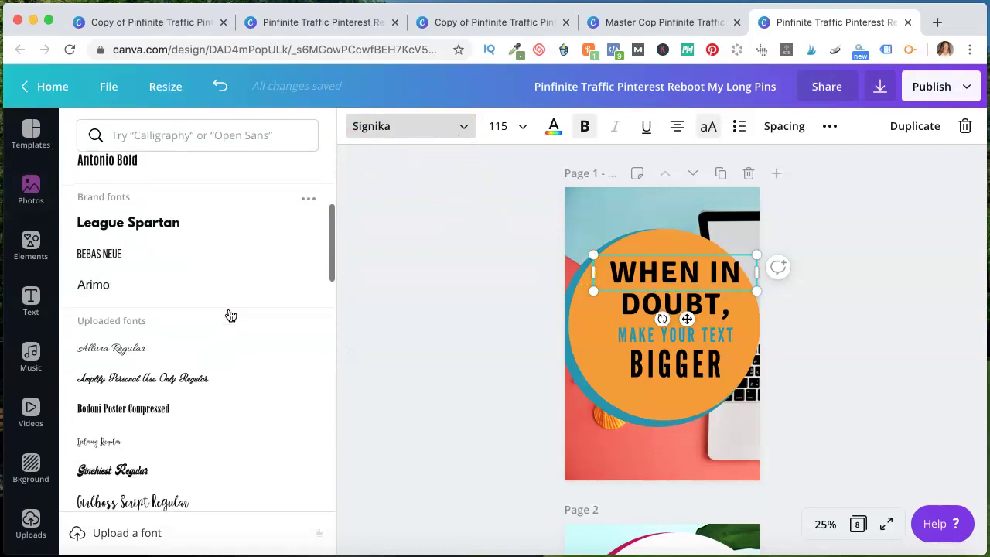
scroll(229, 315, "down", 8)
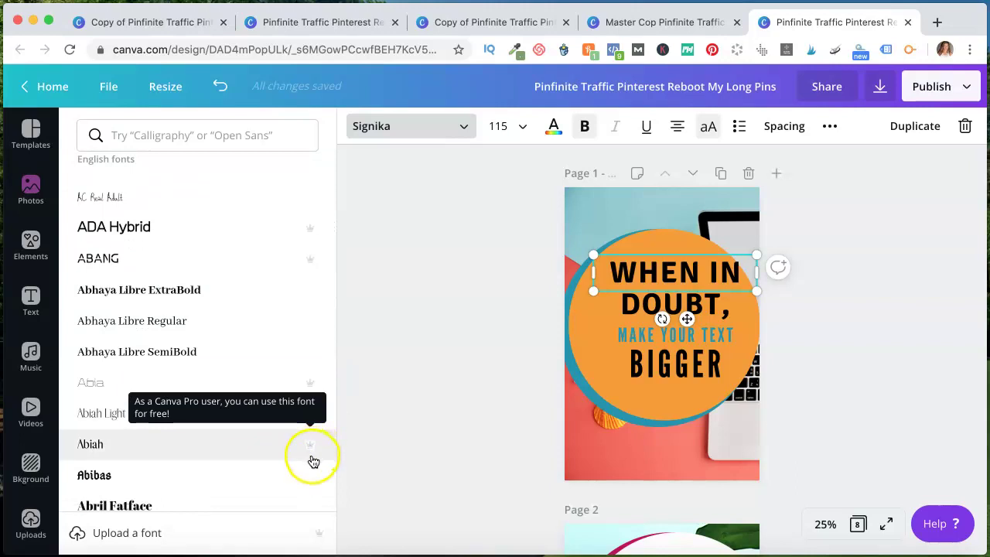
scroll(240, 439, "up", 8)
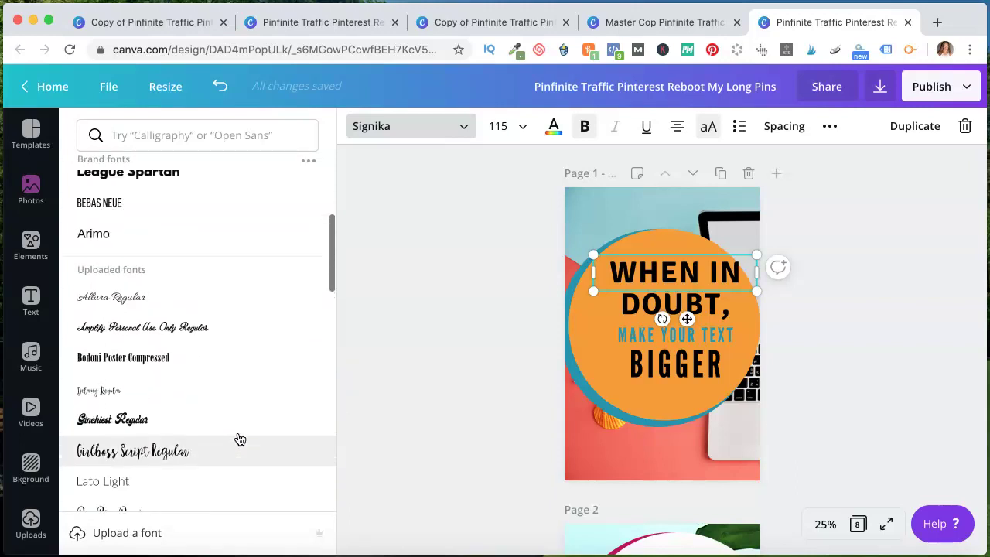
scroll(240, 439, "down", 3)
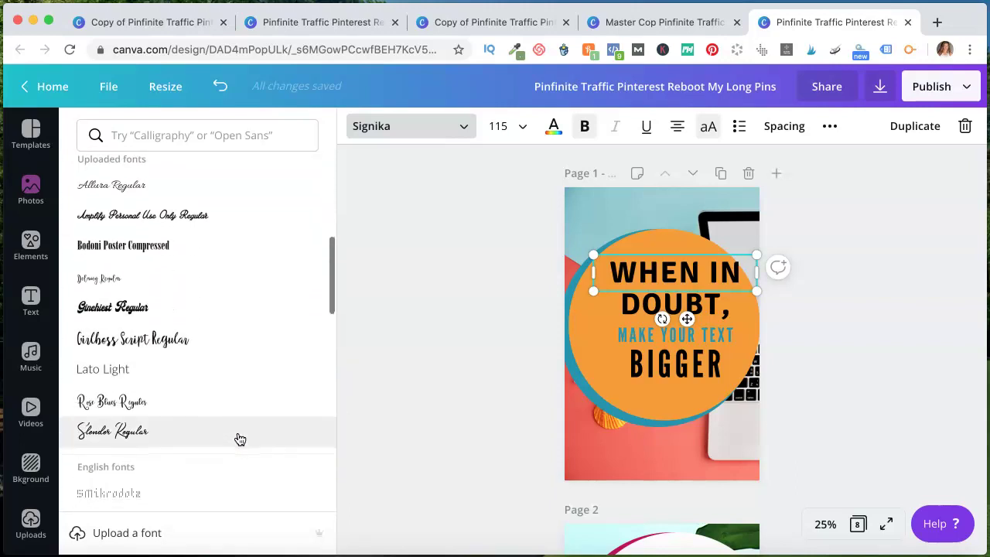
scroll(240, 440, "up", 1)
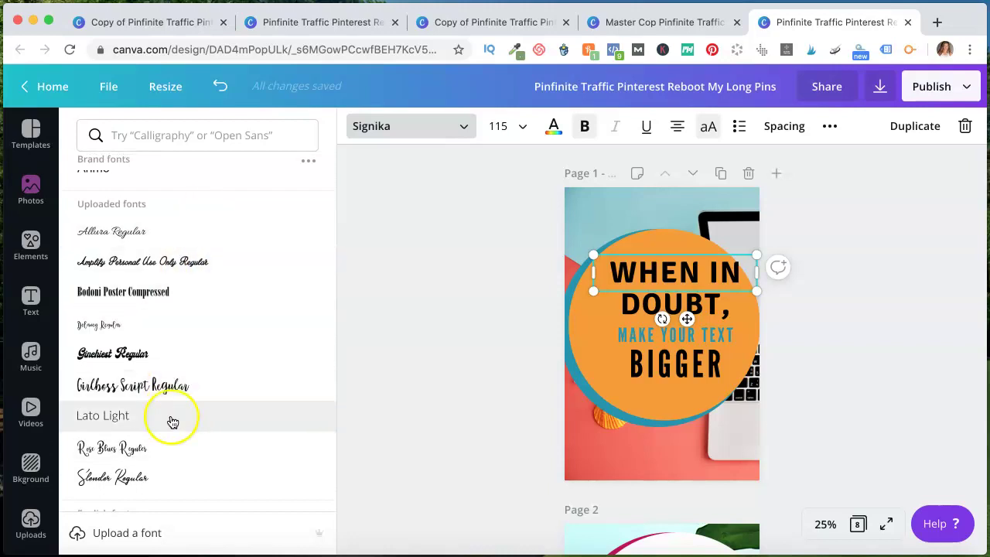